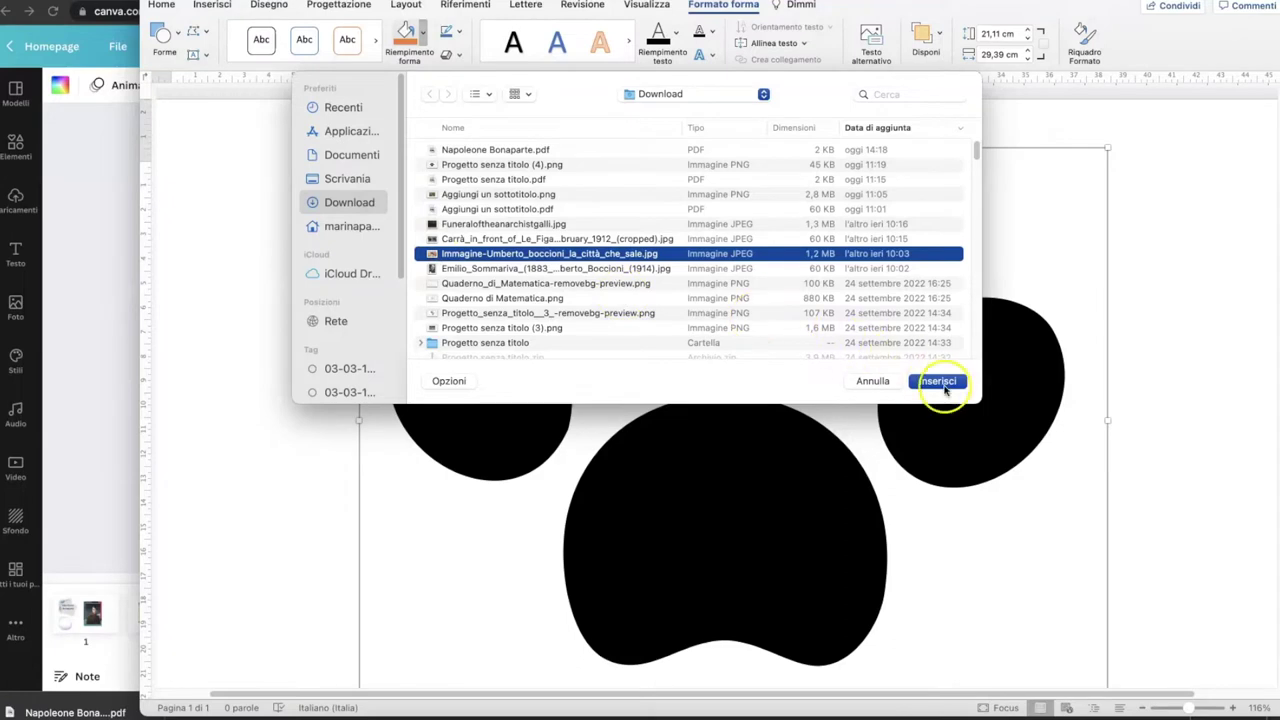
Fill the paw shape with the picture Immagine-Umberto_boccioni_la_città_che_sale.jpg from the Download folder
left_click(940, 381)
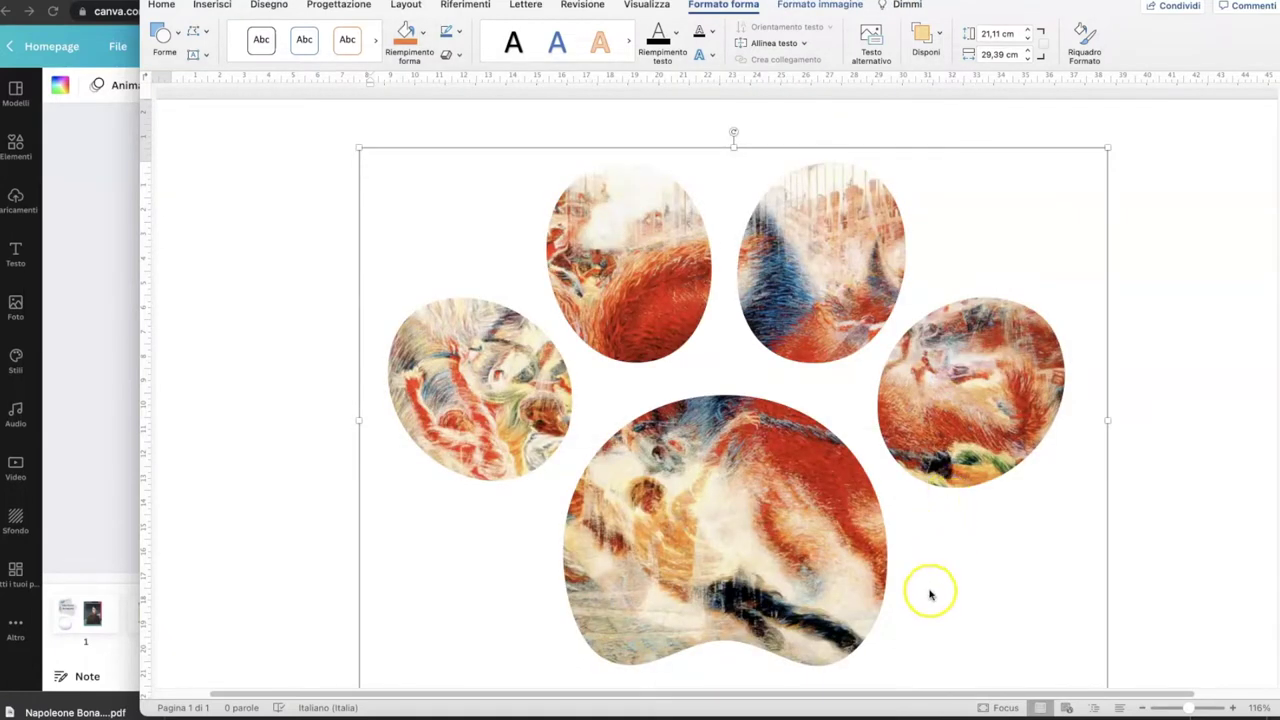
left_click(1166, 334)
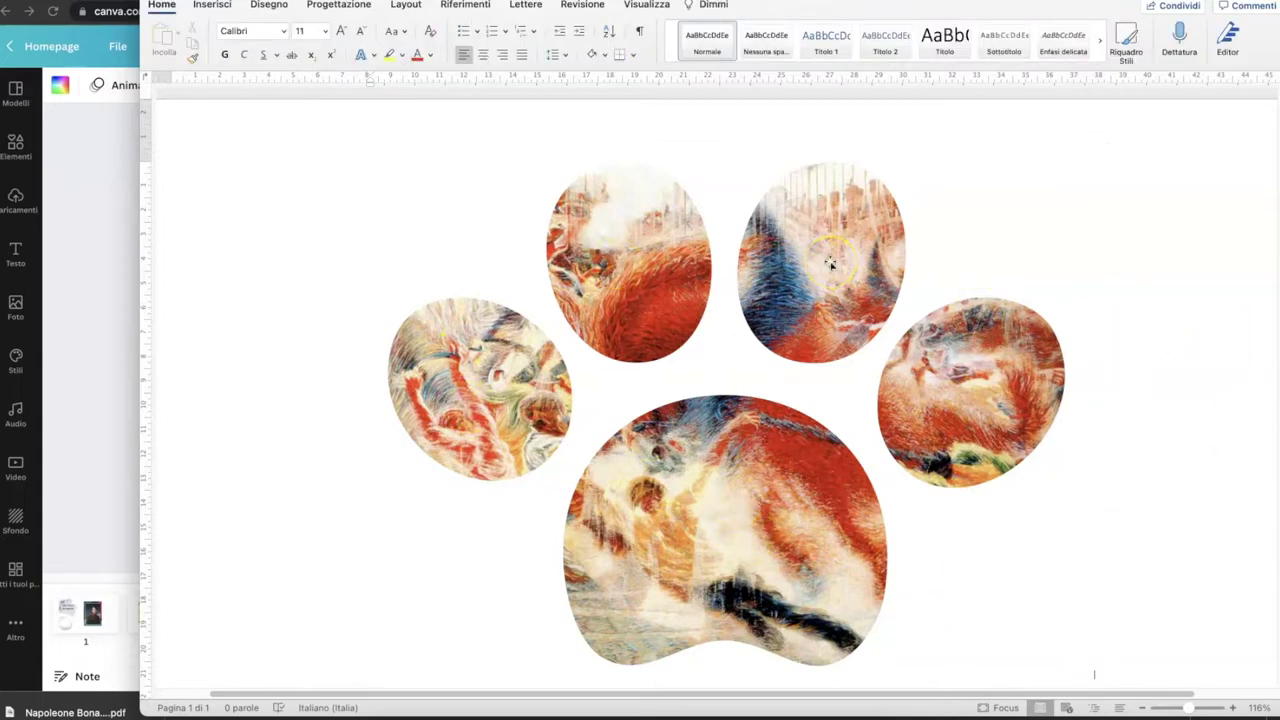
Export the document as a PDF named Napoleone Bonaparte to the Scrivania folder
left_click(184, 95)
left_click(65, 0)
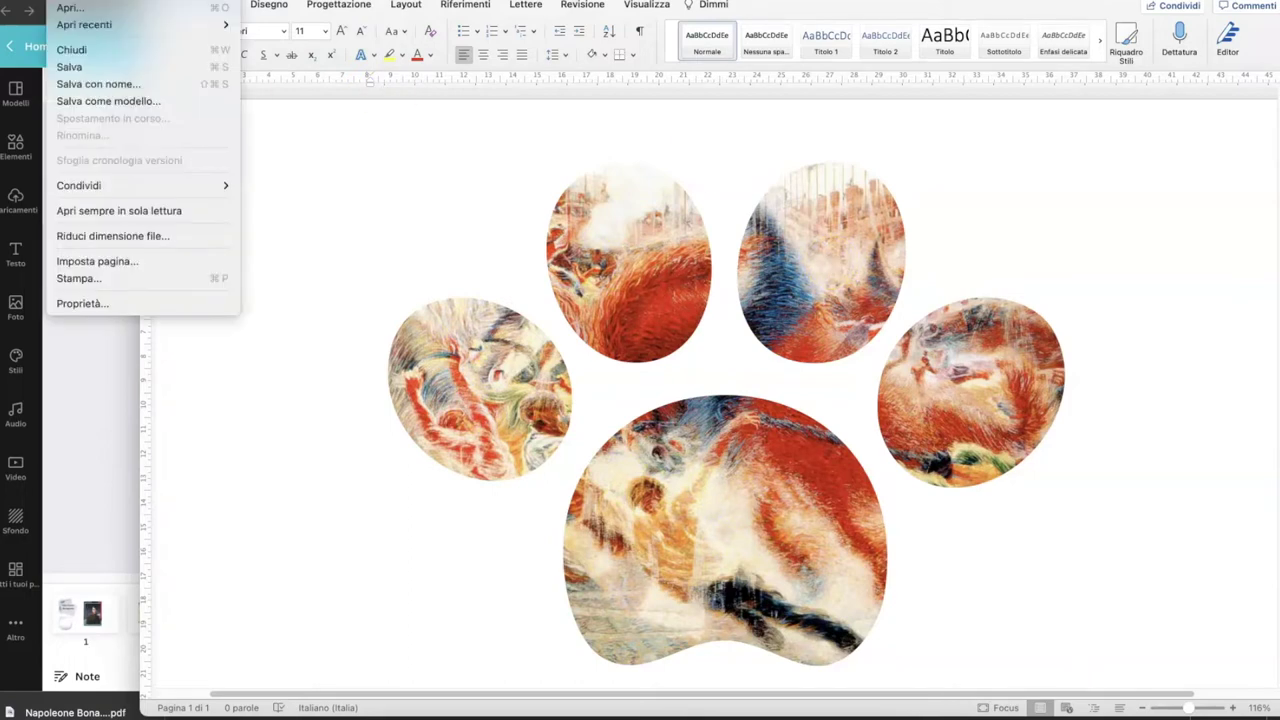
left_click(77, 80)
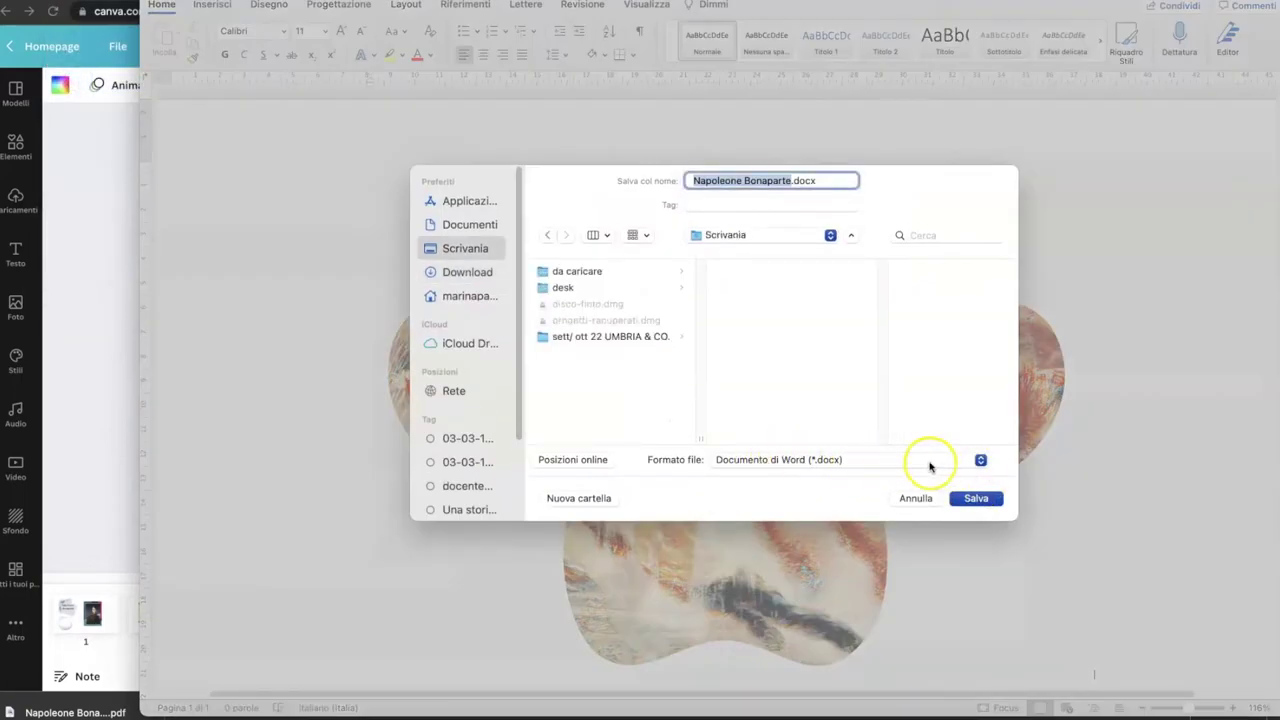
left_click(980, 461)
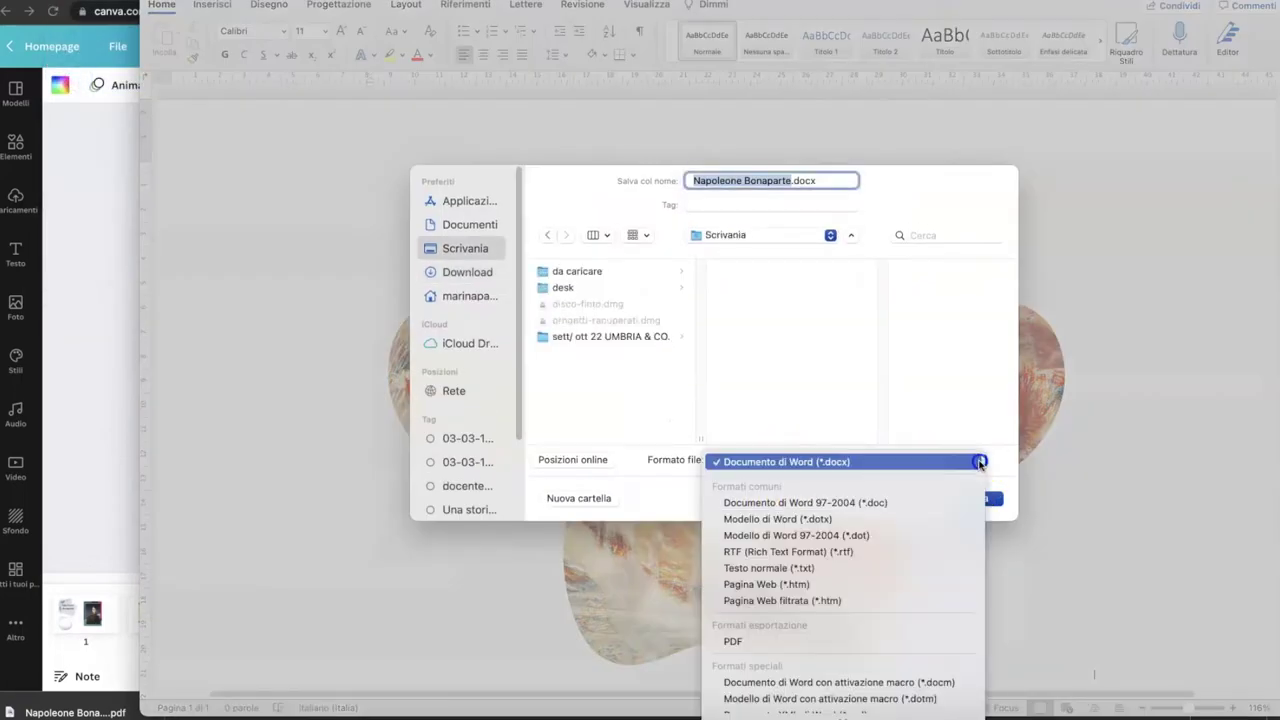
left_click(740, 642)
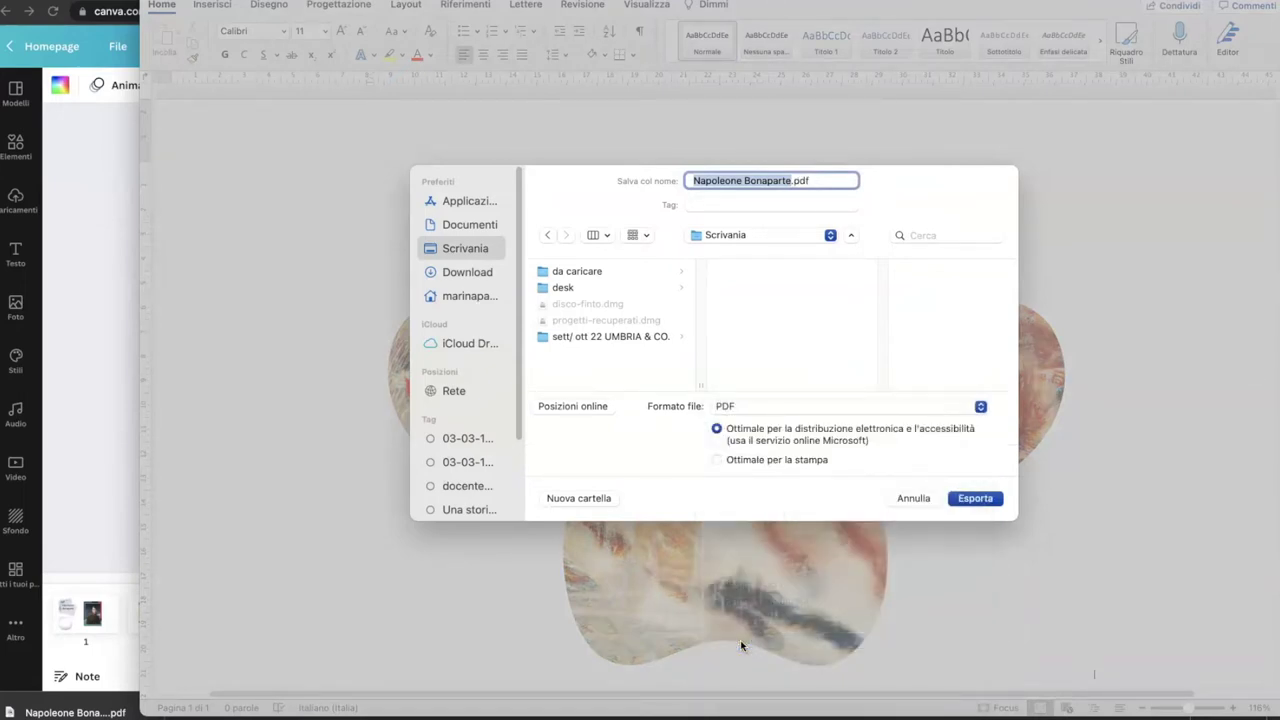
left_click(975, 497)
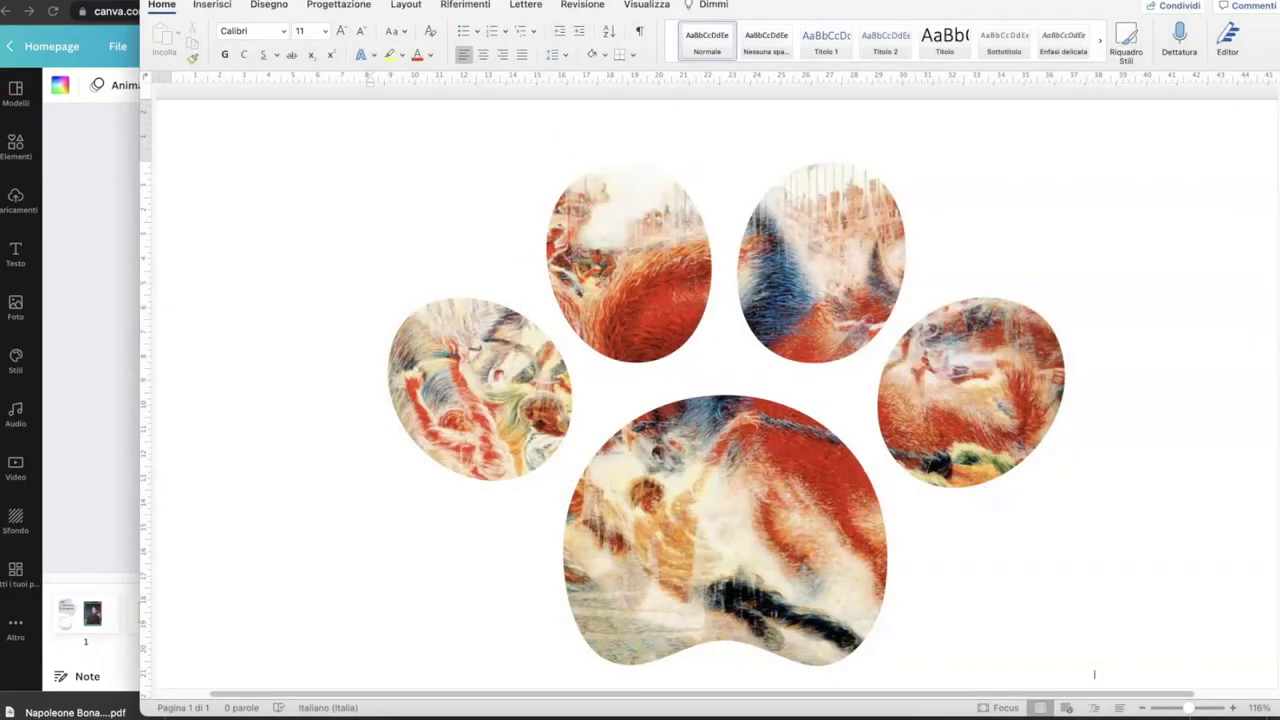
Close the Word document, switch back to Canva and add a blank page after the black paw page
key("super+w")
left_click(692, 411)
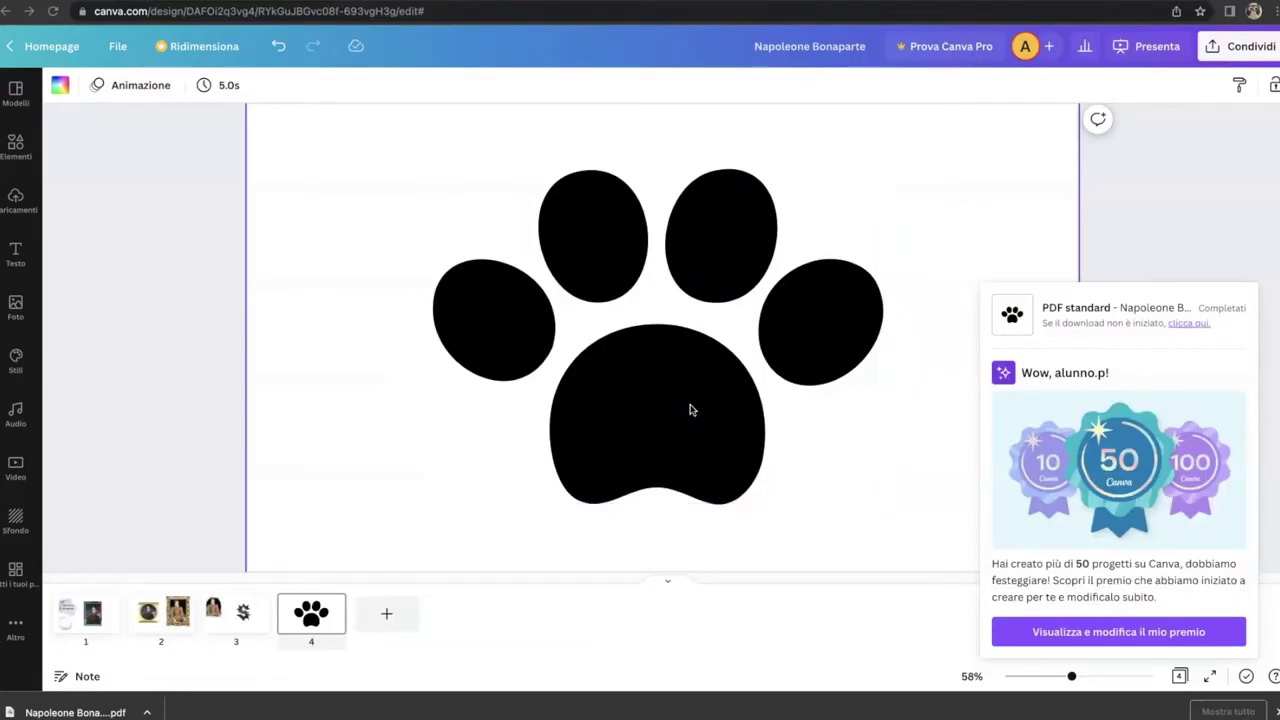
left_click(1129, 253)
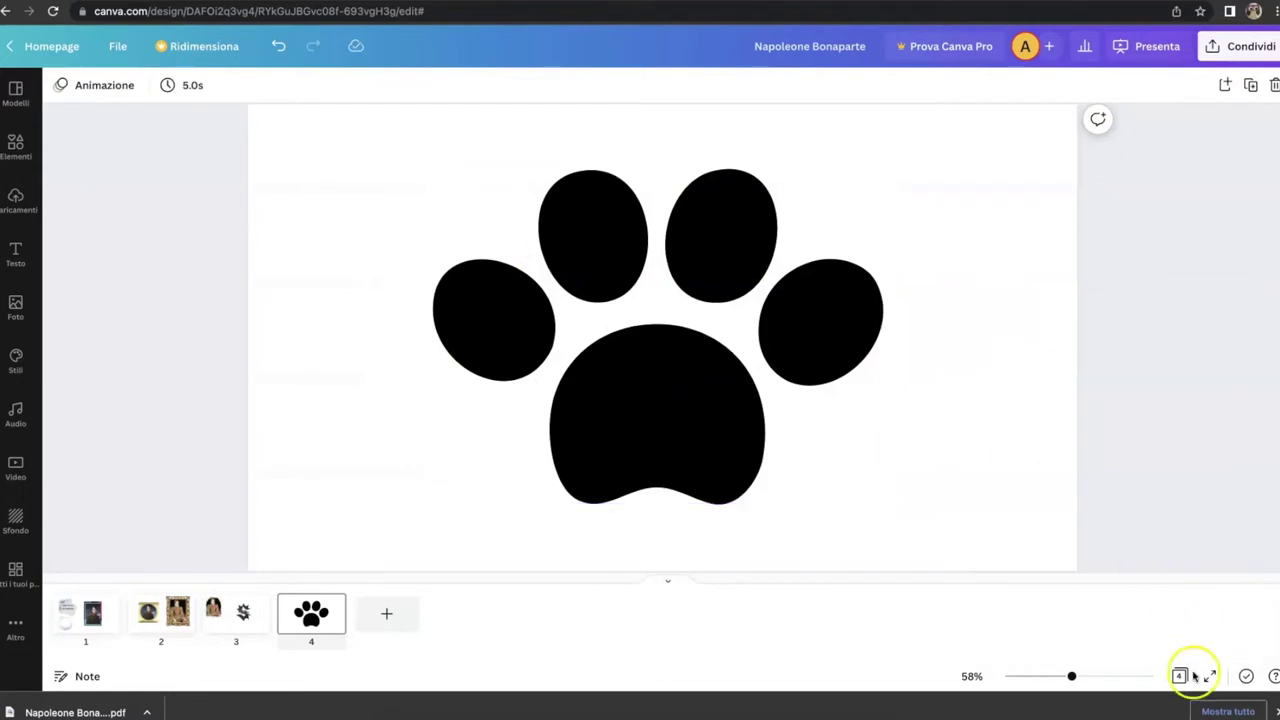
left_click_drag(1074, 678, 1066, 679)
left_click(386, 613)
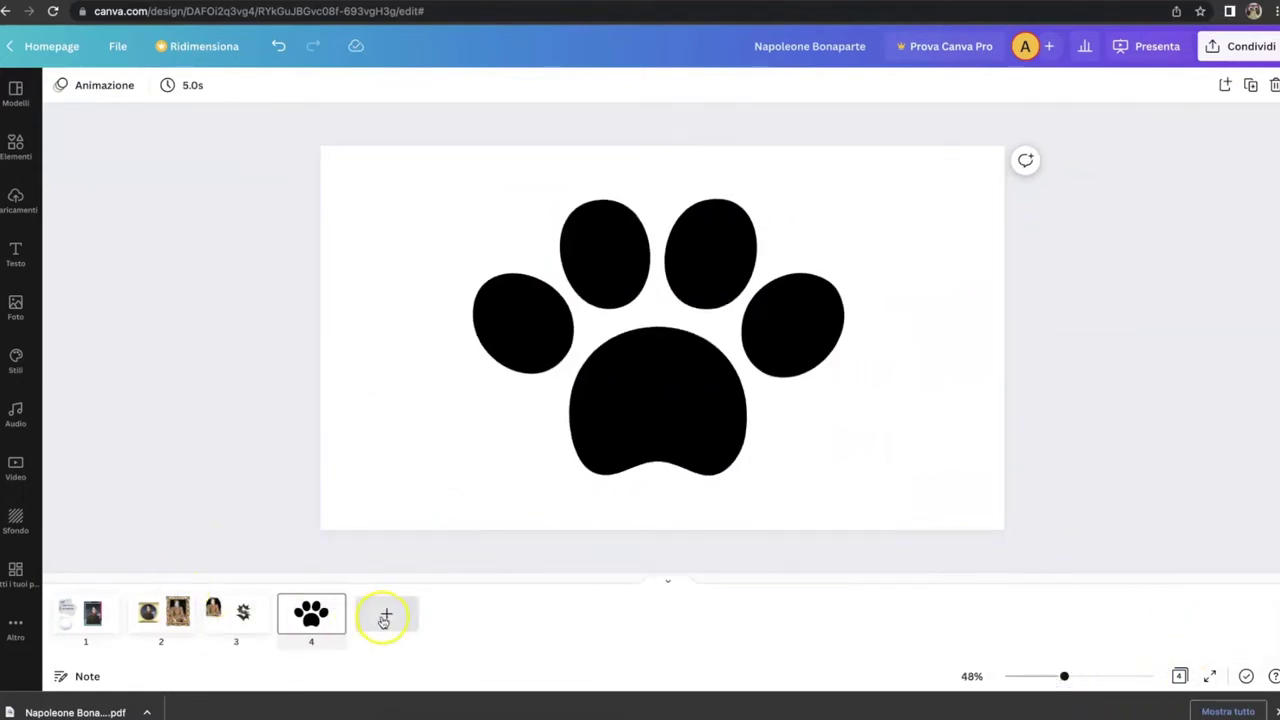
Upload Napoleone Bonaparte.pdf from the Scrivania folder to Canva
left_click(17, 198)
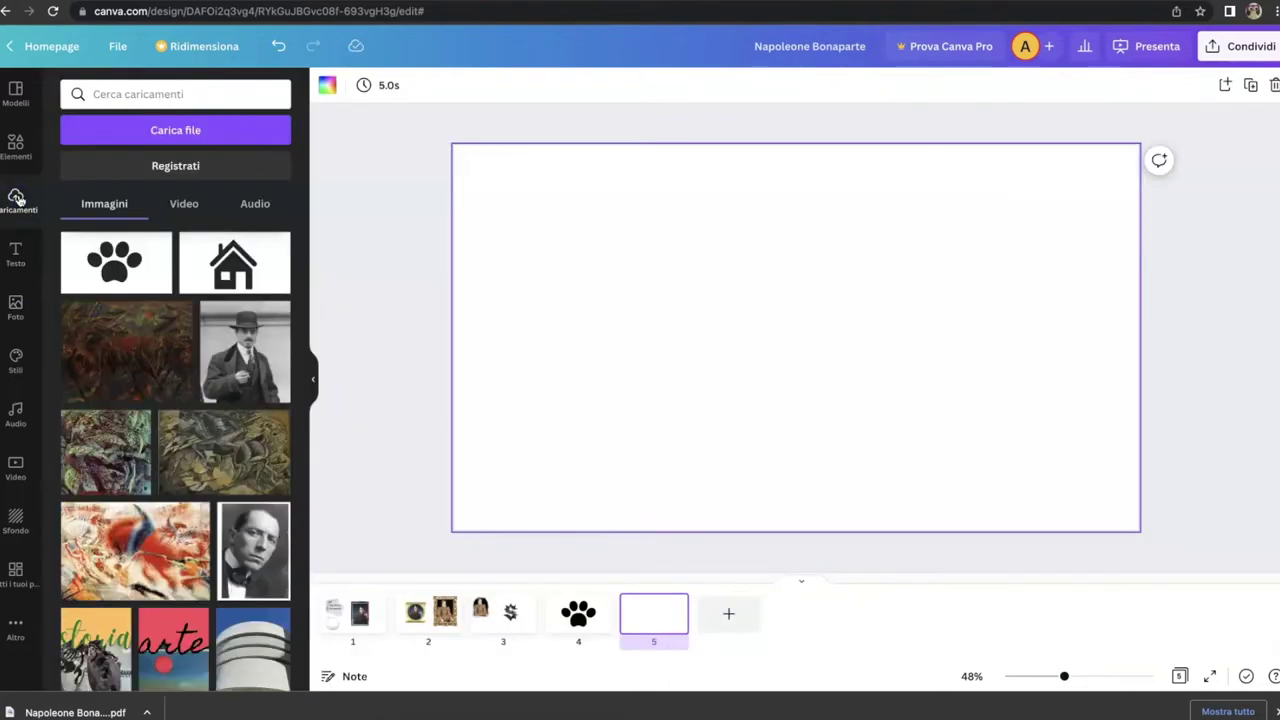
left_click(177, 138)
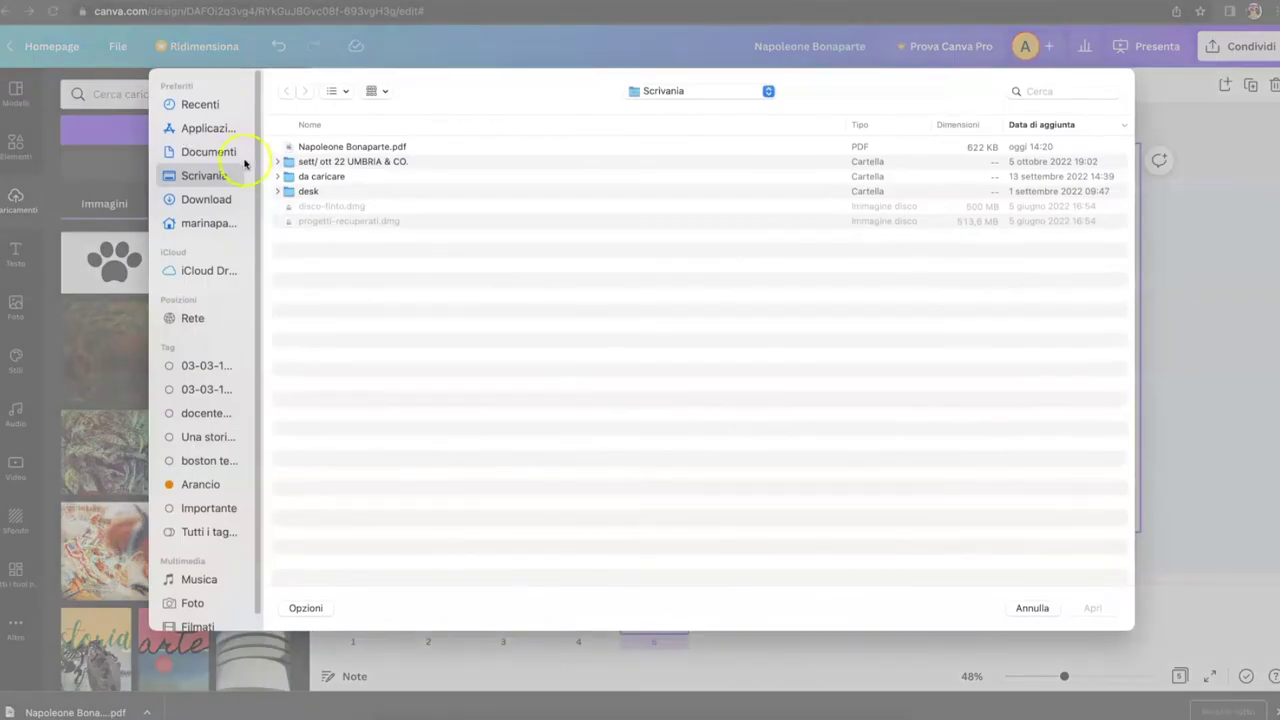
left_click(335, 148)
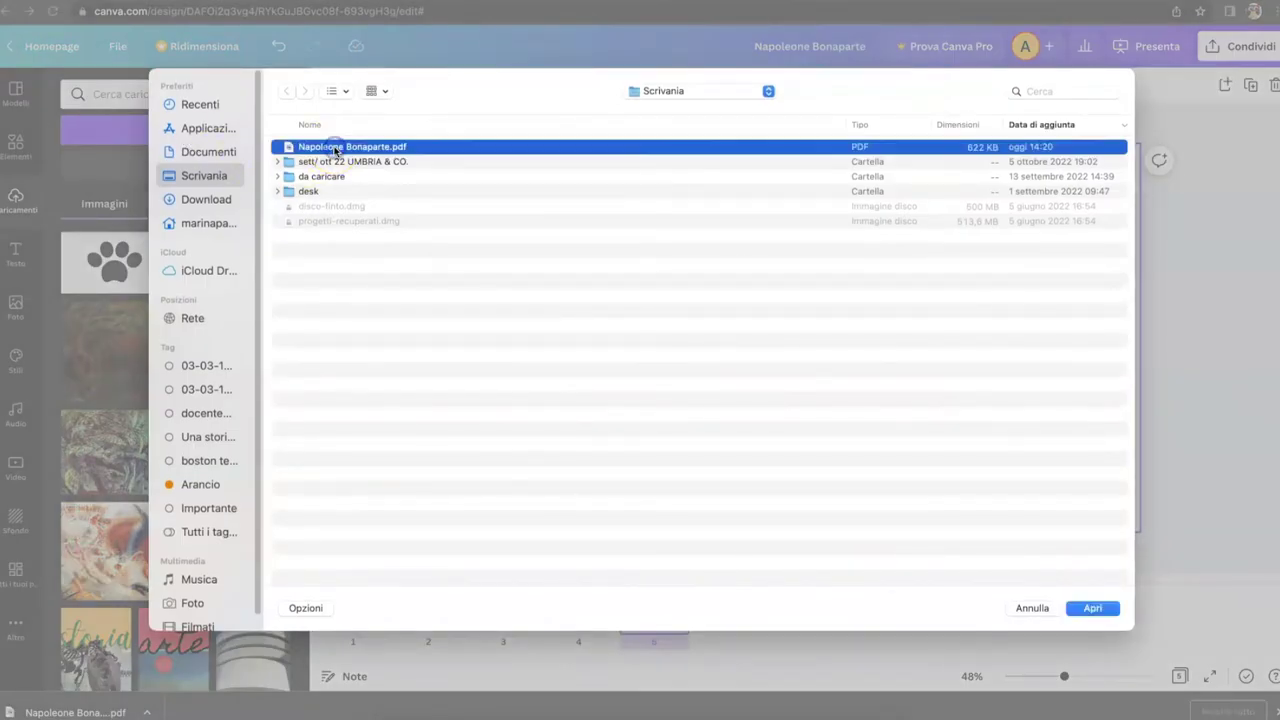
left_click(1098, 610)
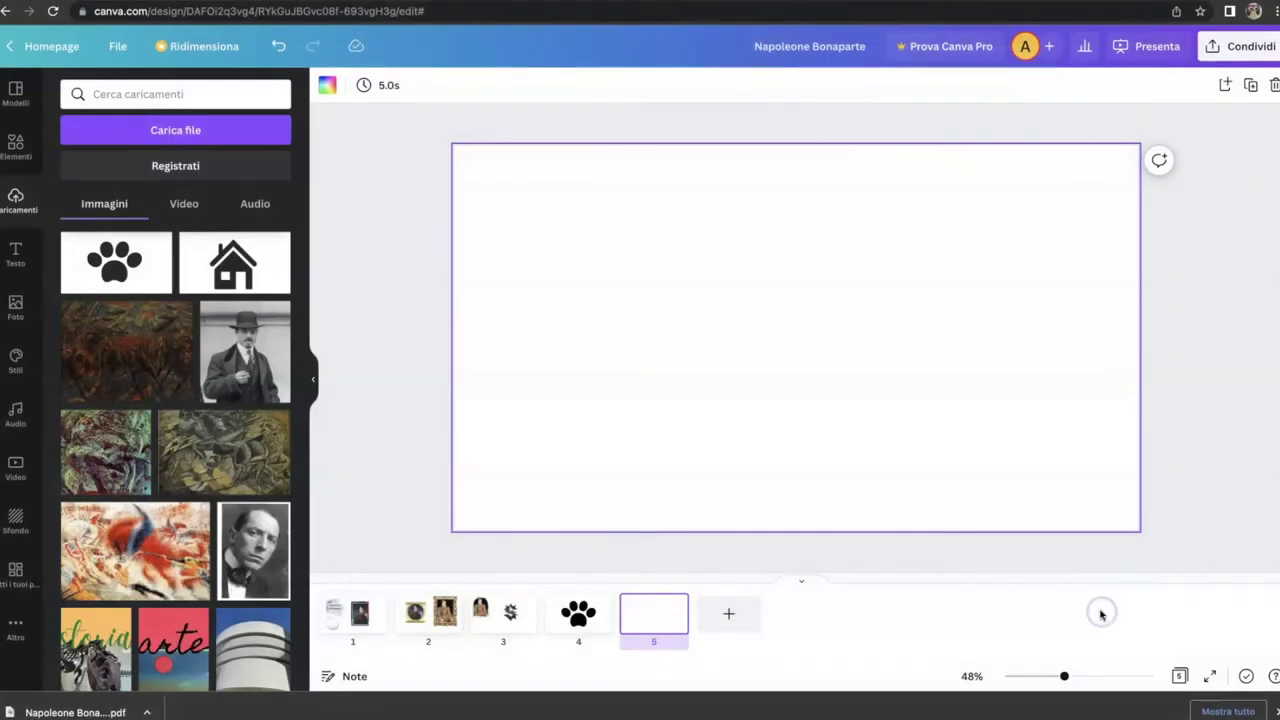
Place the imported painting-filled paw design from the projects onto the blank page 5
left_click(19, 584)
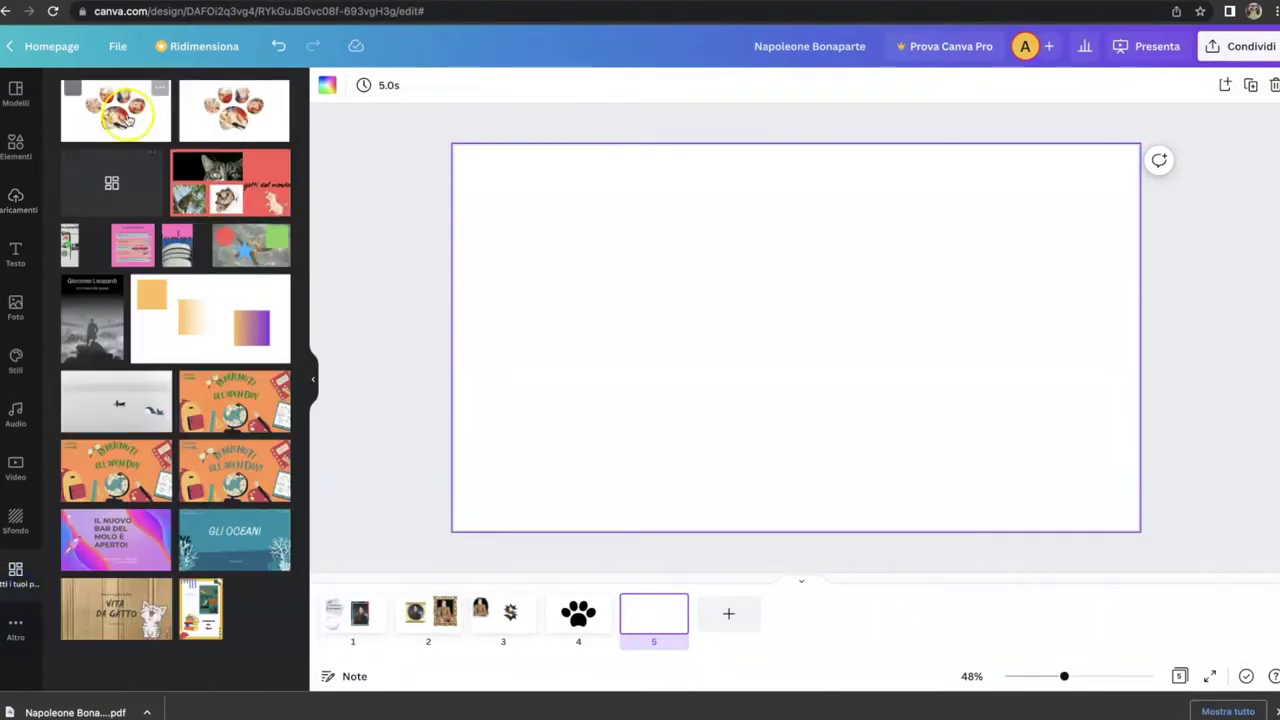
left_click(128, 115)
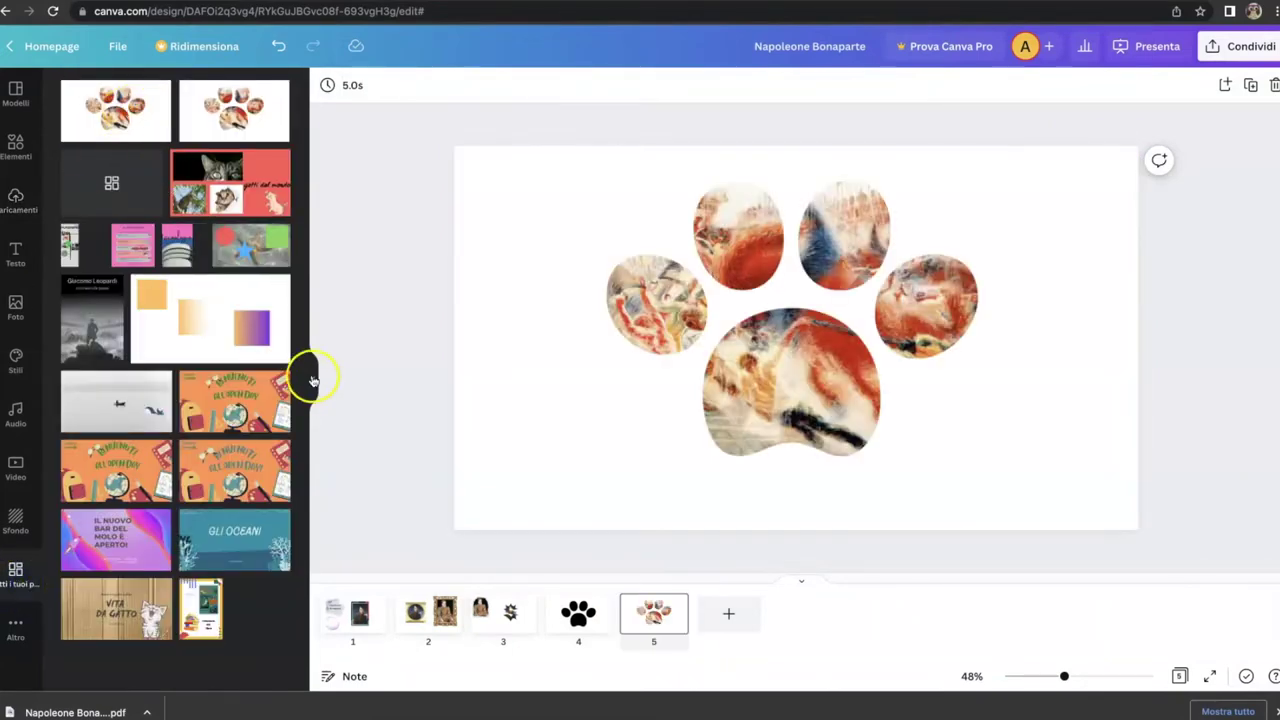
left_click(314, 380)
left_click(318, 386)
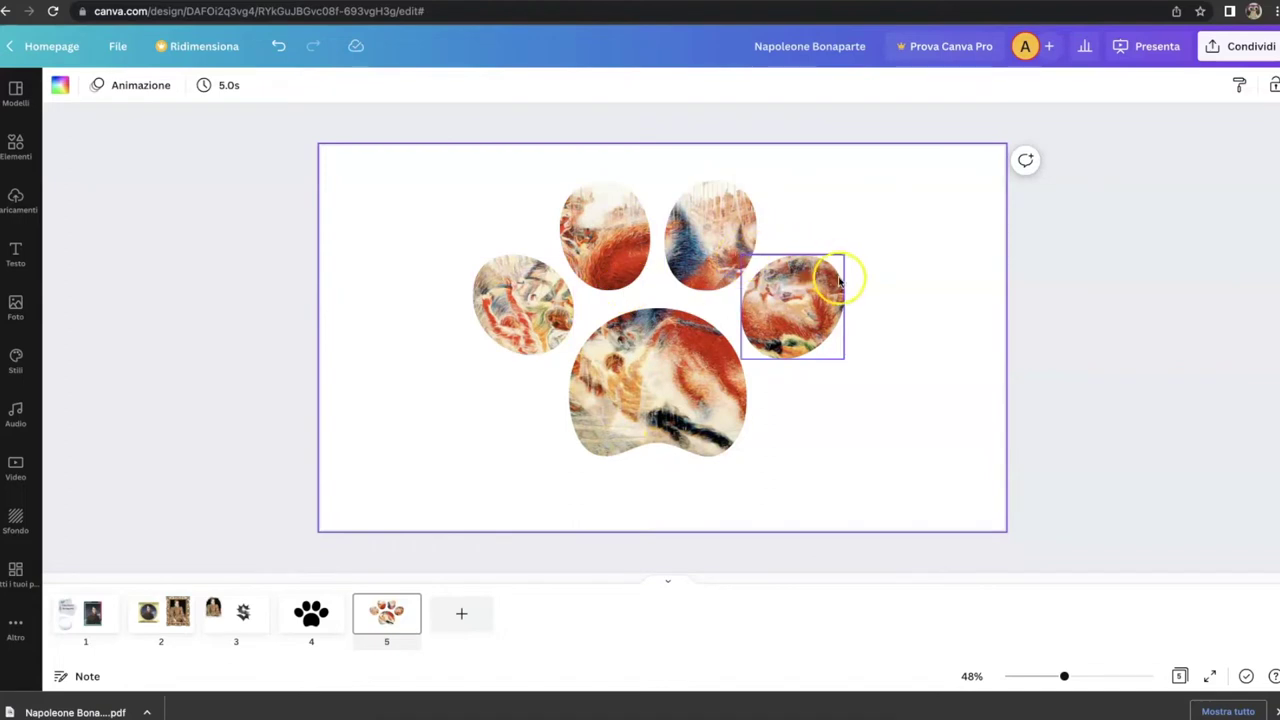
Remove the painting image from all four toes and the main pad of the paw, leaving the frames empty
left_click(530, 307)
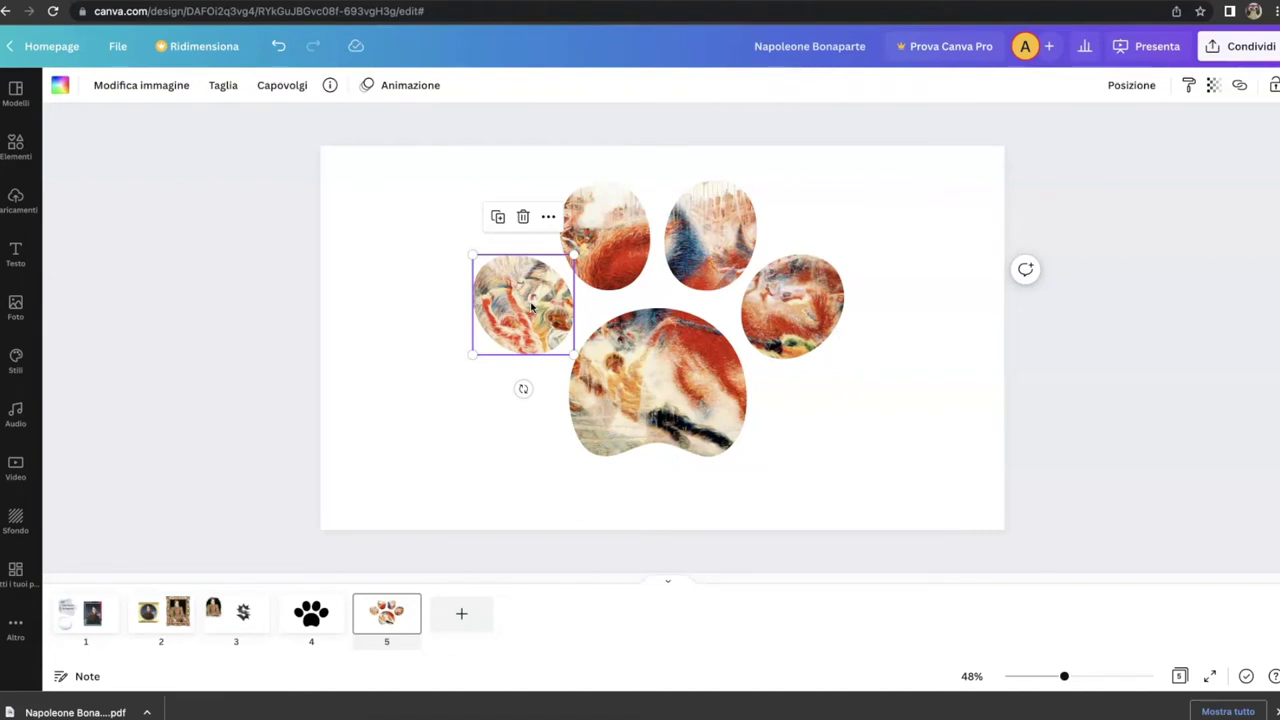
key("Delete")
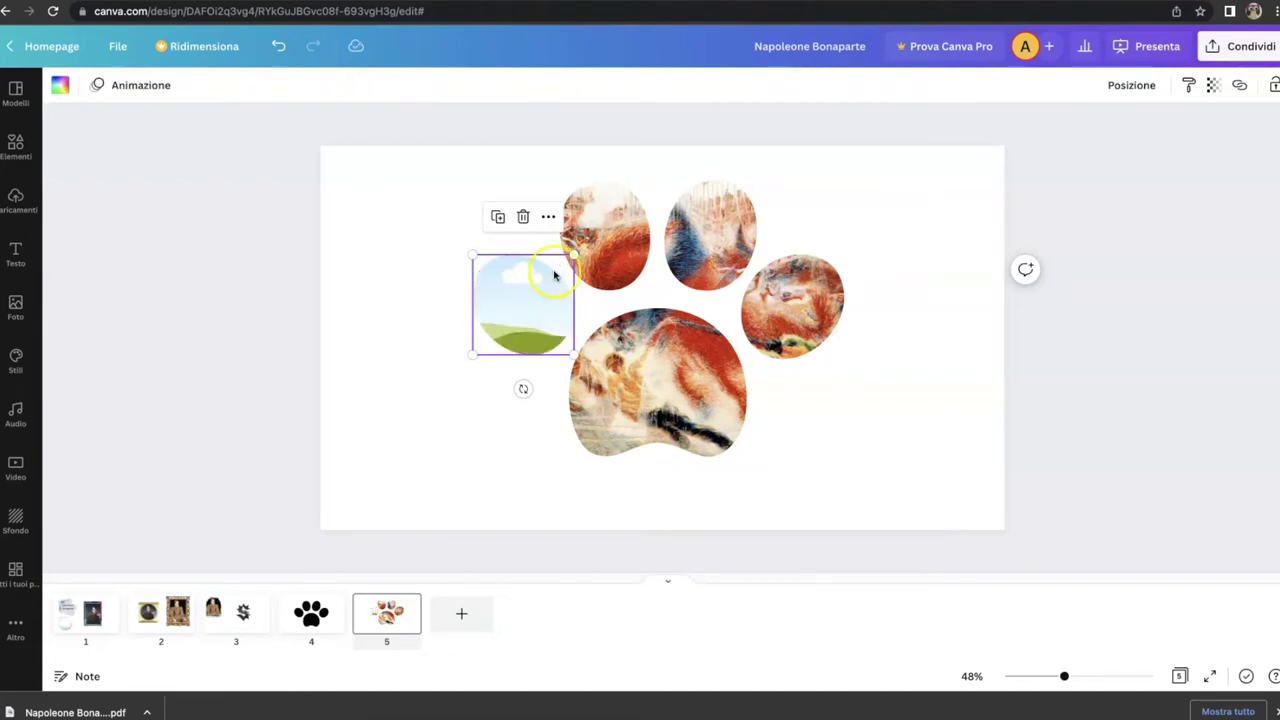
left_click(622, 218)
key("Delete")
left_click(715, 241)
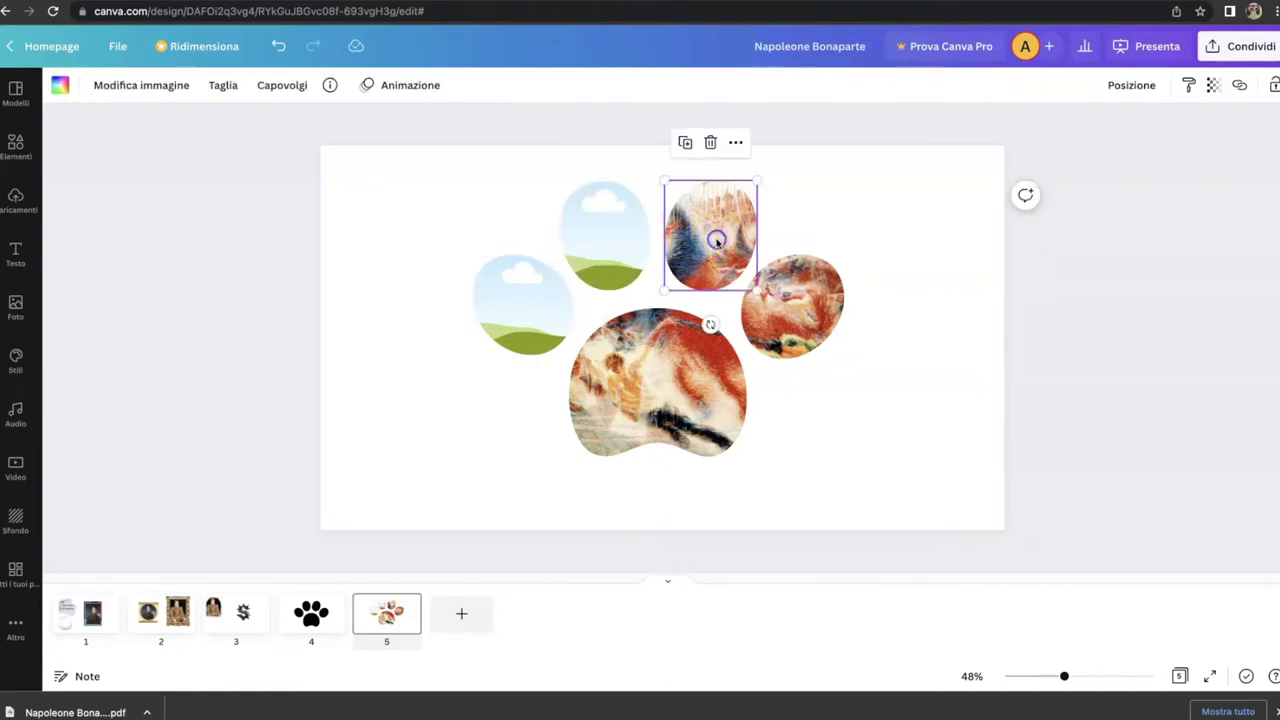
key("Delete")
left_click(790, 320)
key("Delete")
left_click(679, 396)
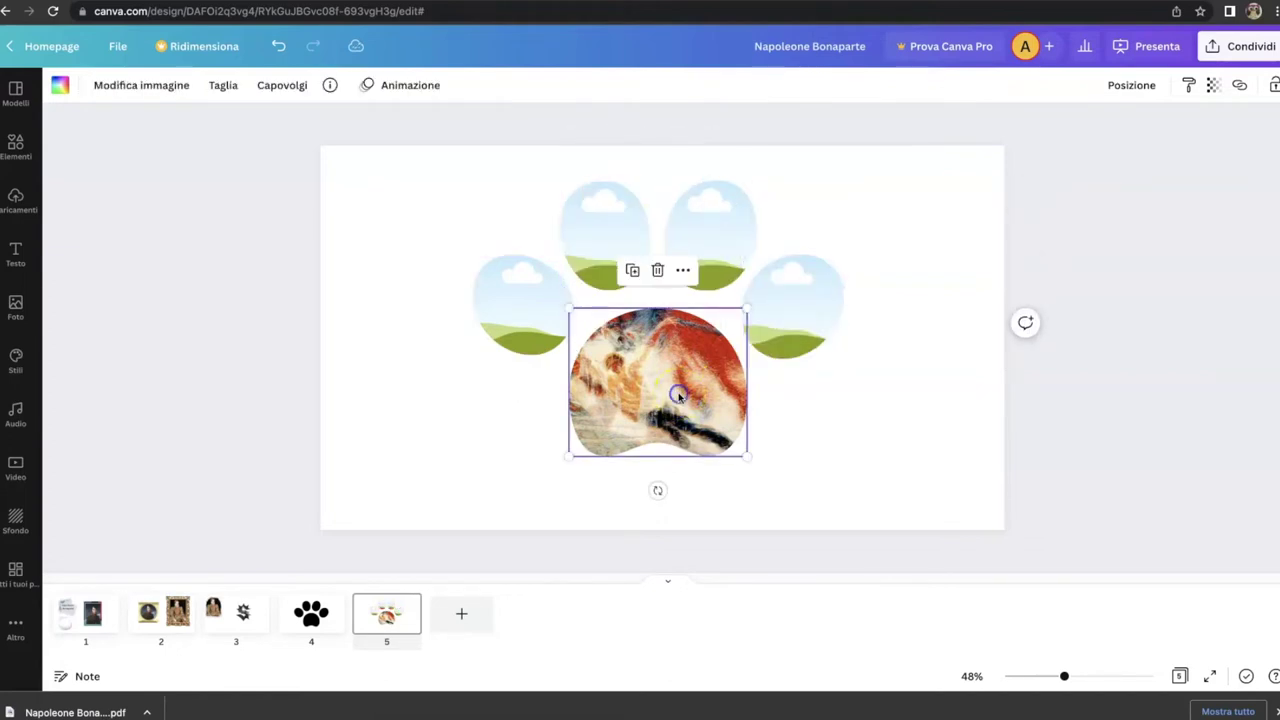
key("Delete")
left_click(951, 397)
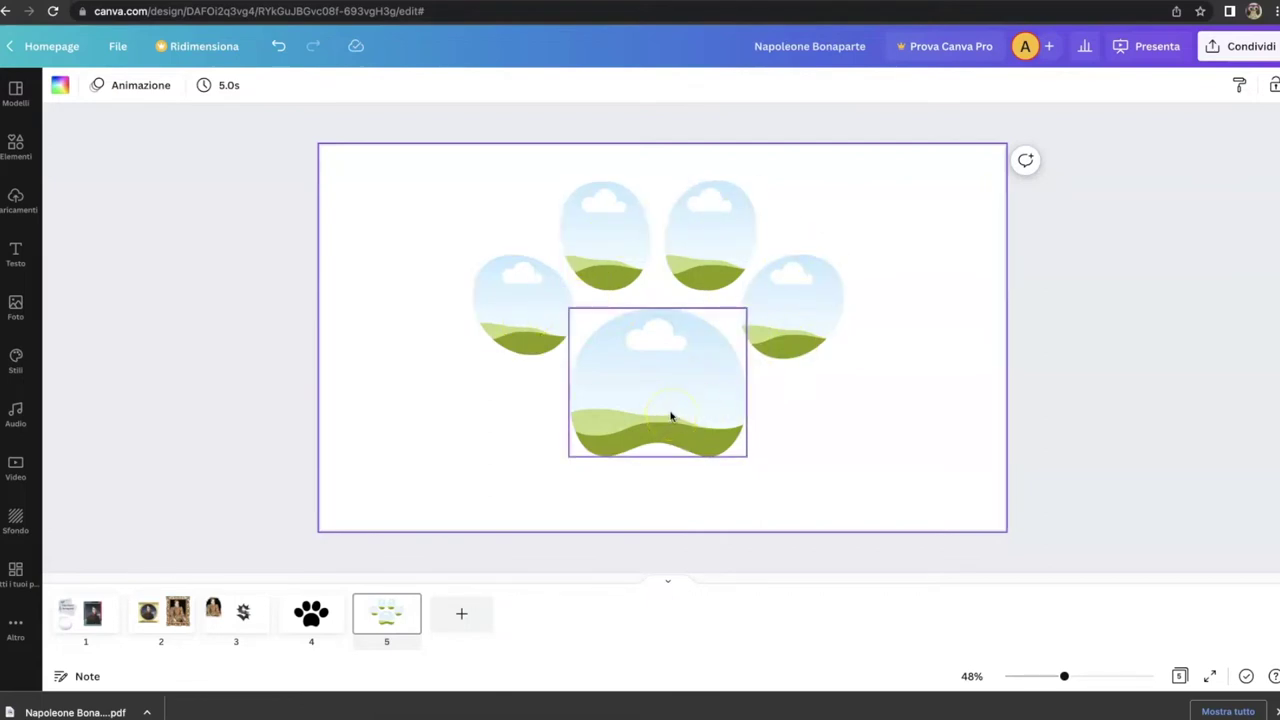
Fill the four toe frames and the main pad frame with five different cat photos from the recently used and suggested photos
left_click(305, 237)
left_click(28, 152)
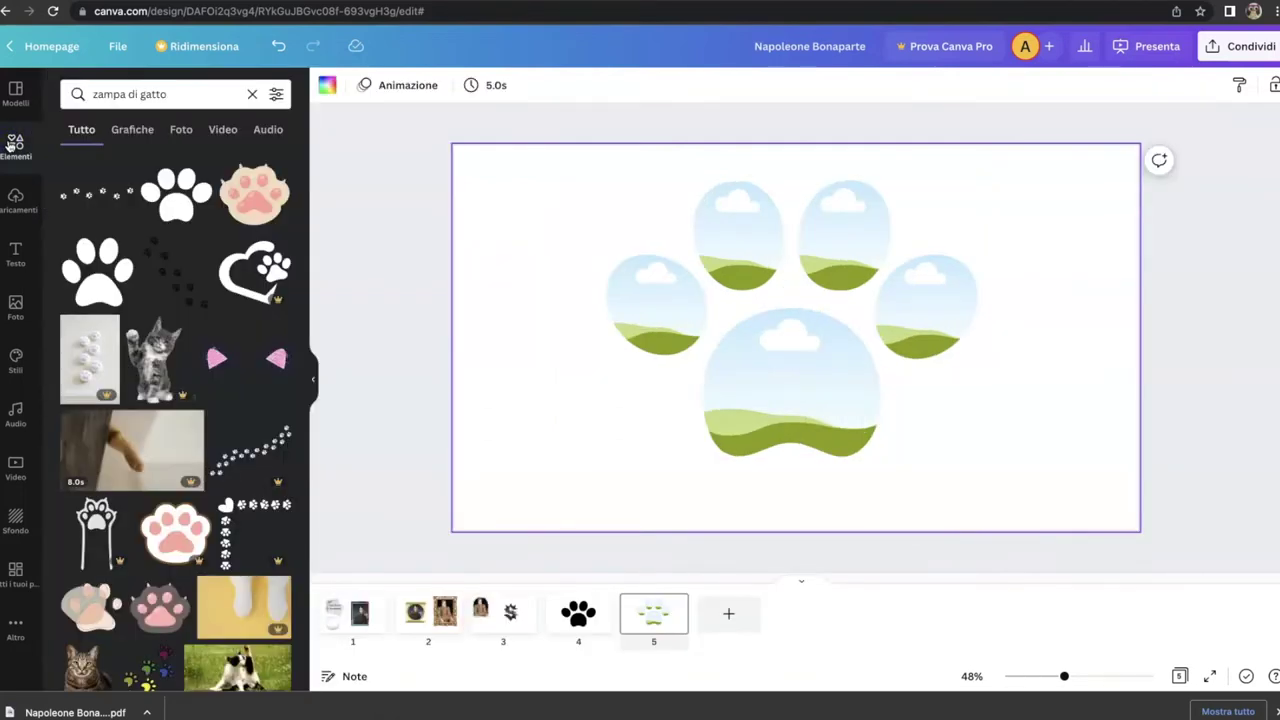
left_click(20, 306)
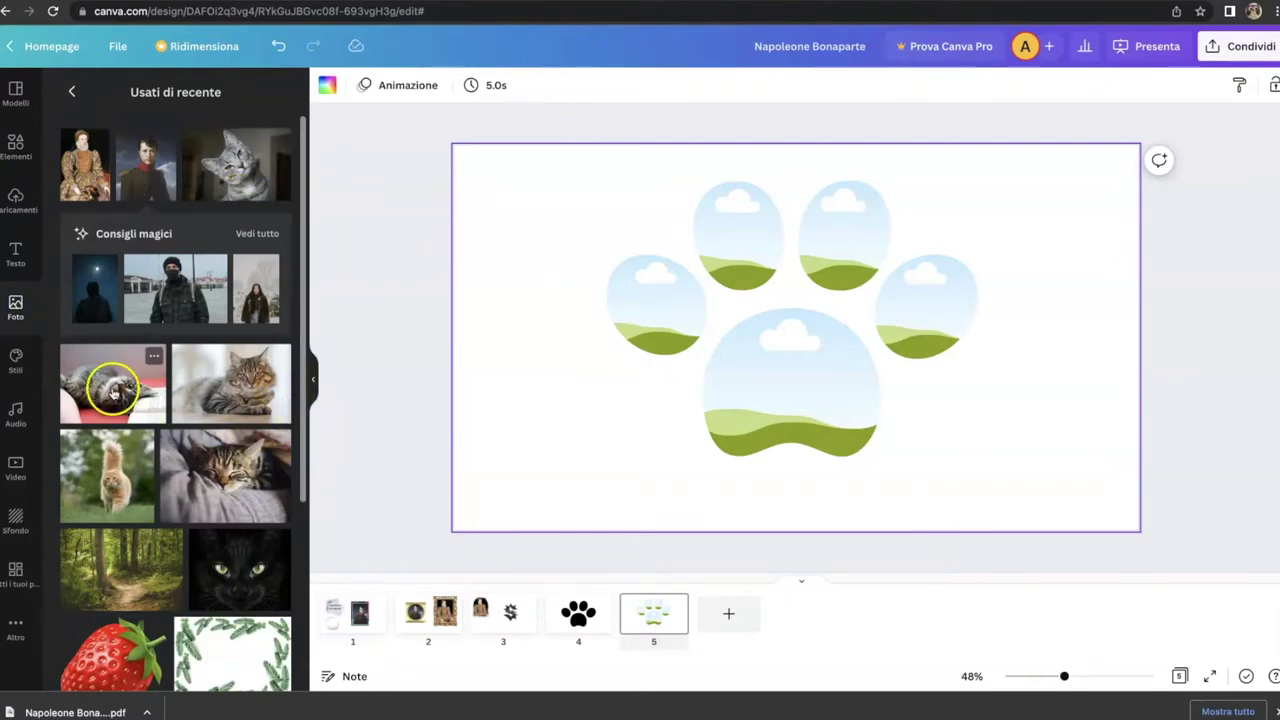
left_click_drag(113, 392, 620, 275)
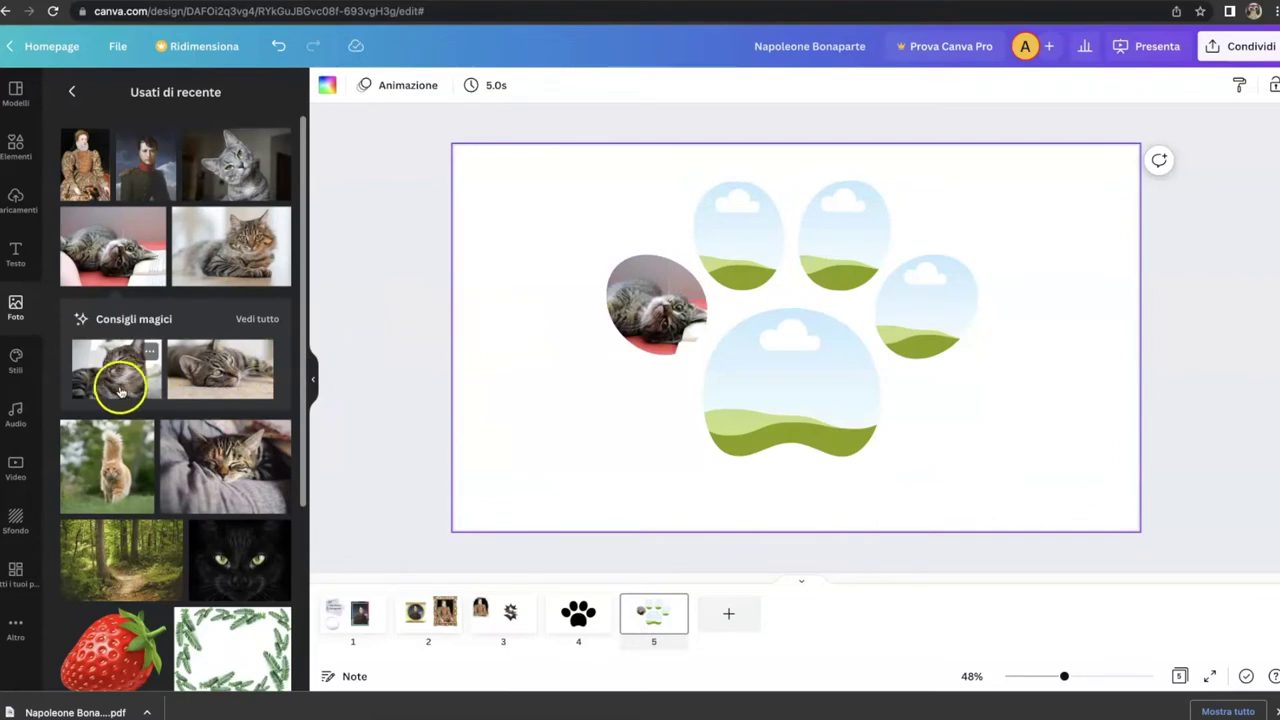
left_click_drag(116, 383, 710, 212)
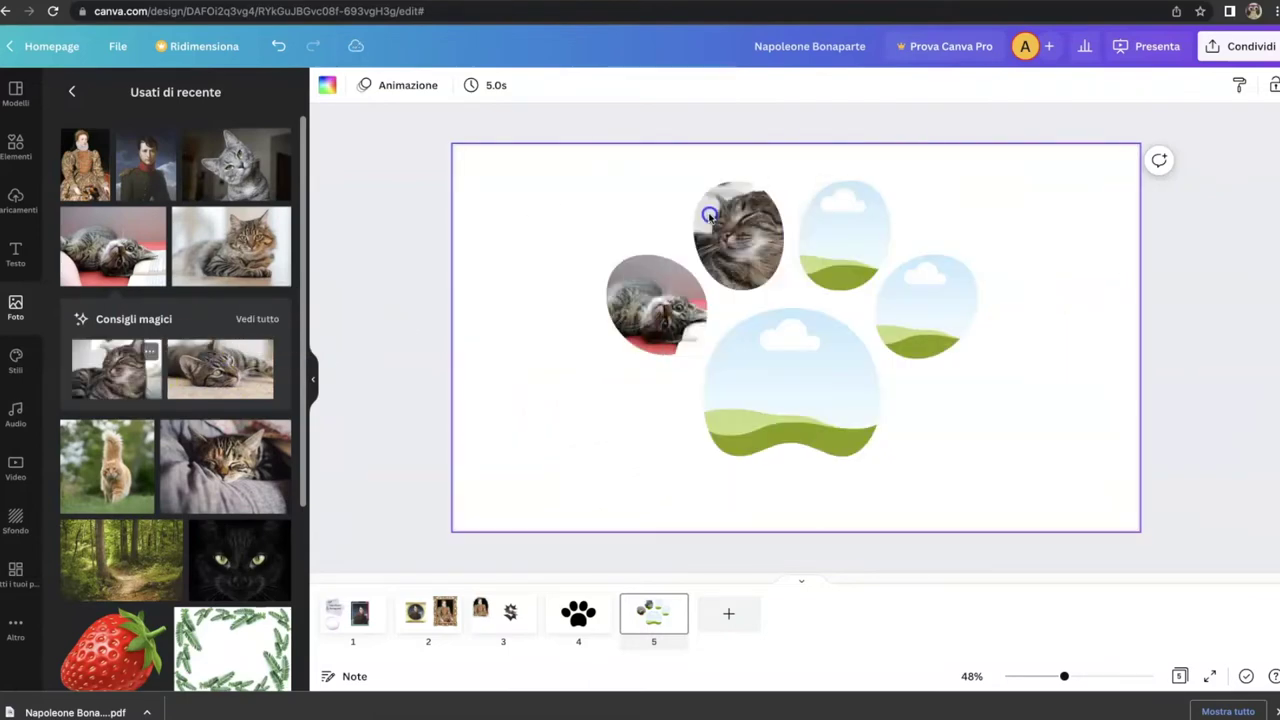
left_click_drag(200, 366, 840, 225)
left_click_drag(152, 447, 926, 292)
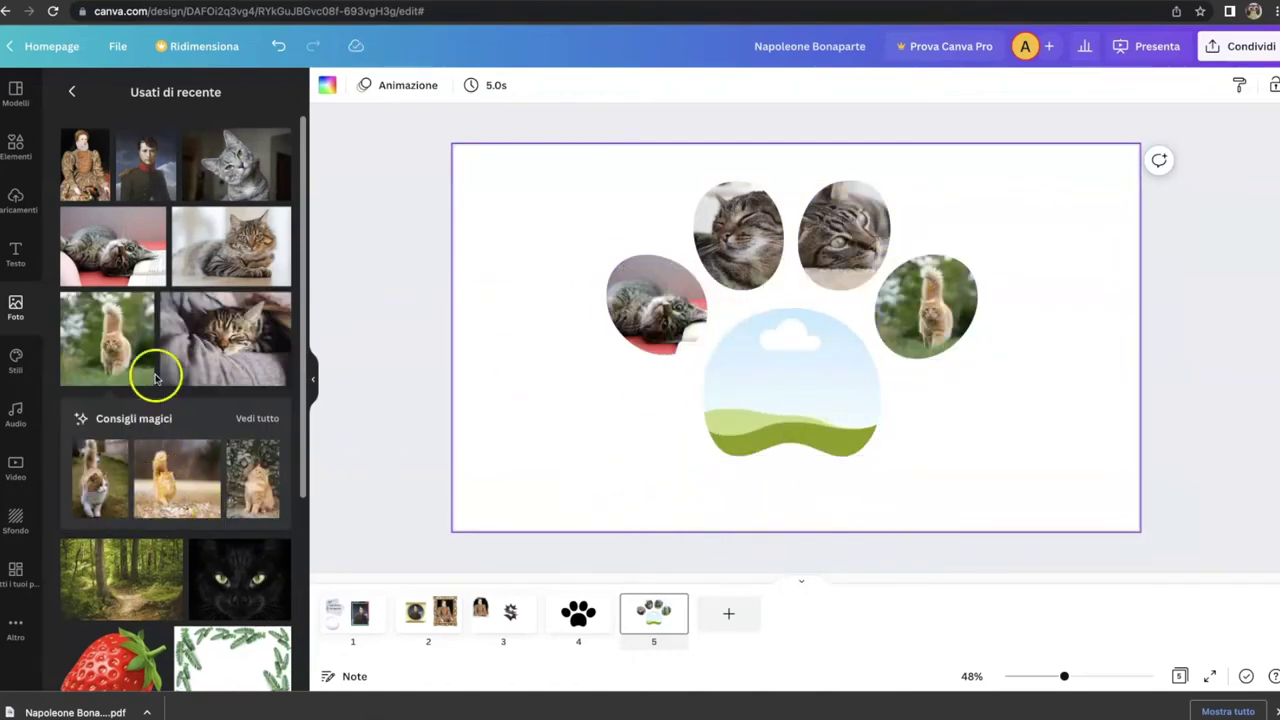
left_click_drag(240, 335, 748, 364)
left_click(313, 380)
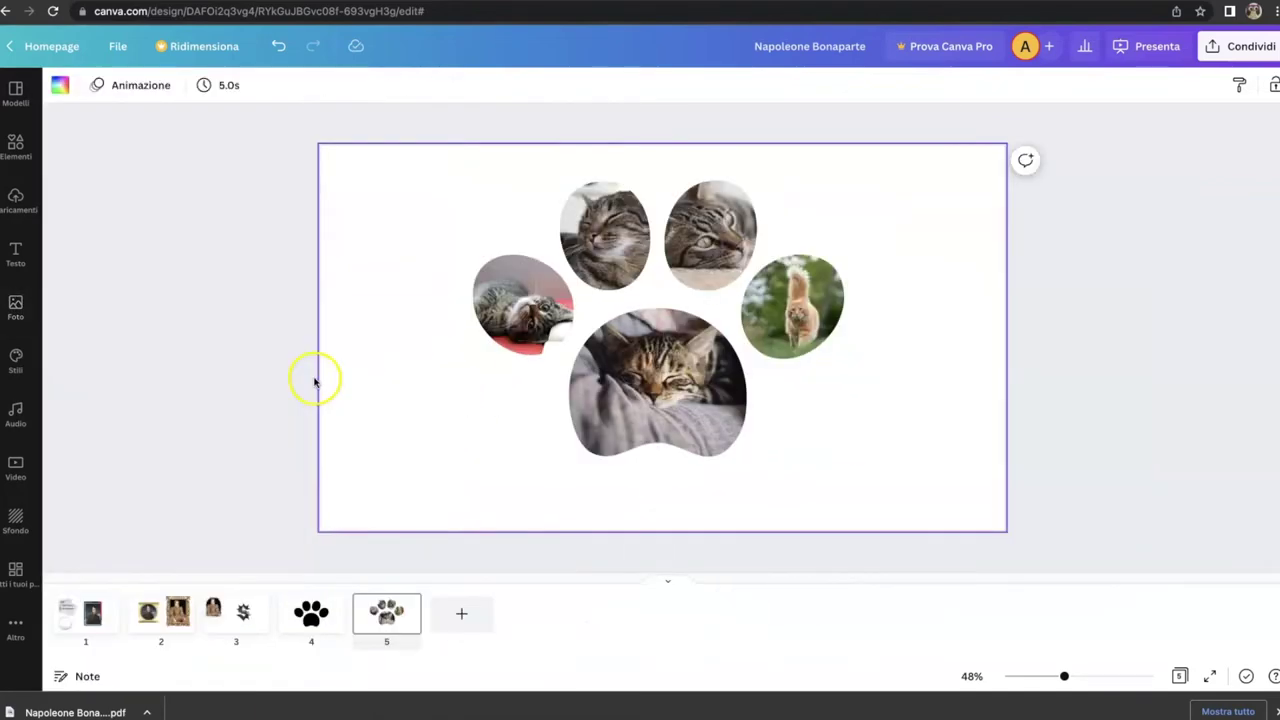
Shift the cat photo slightly left inside the paw's upper-left toe frame
double_click(598, 240)
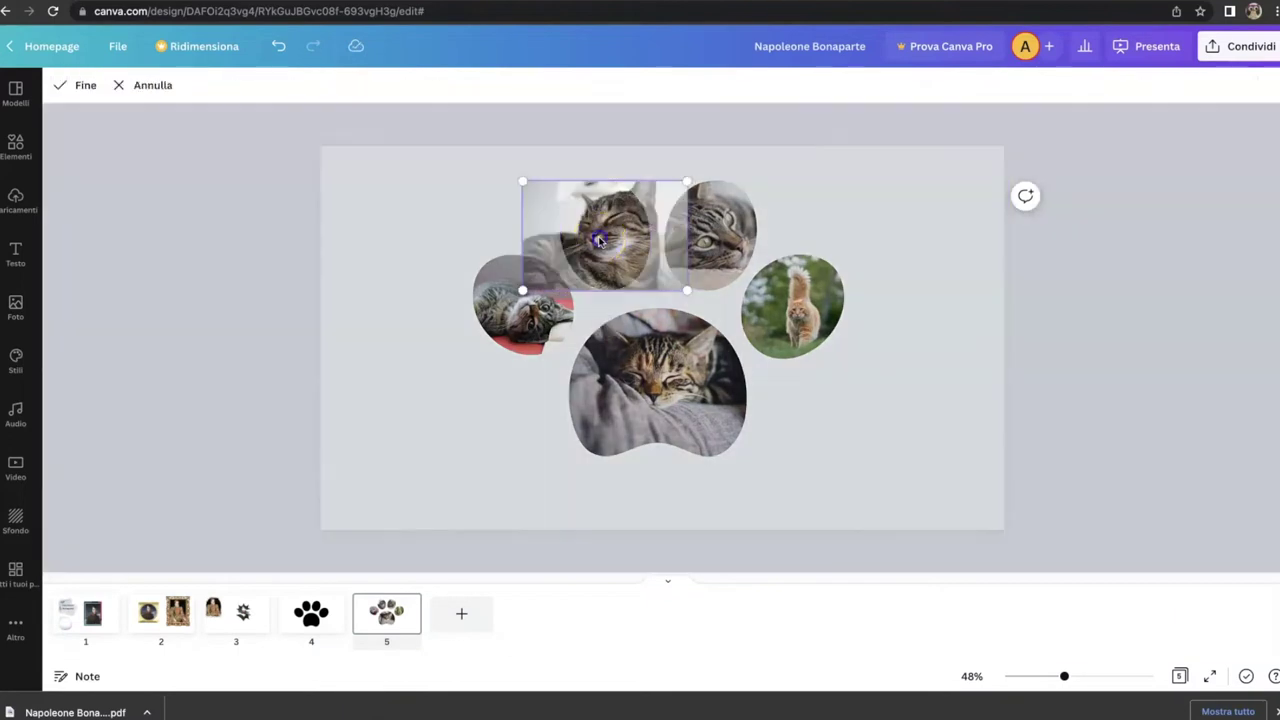
left_click_drag(610, 237, 589, 255)
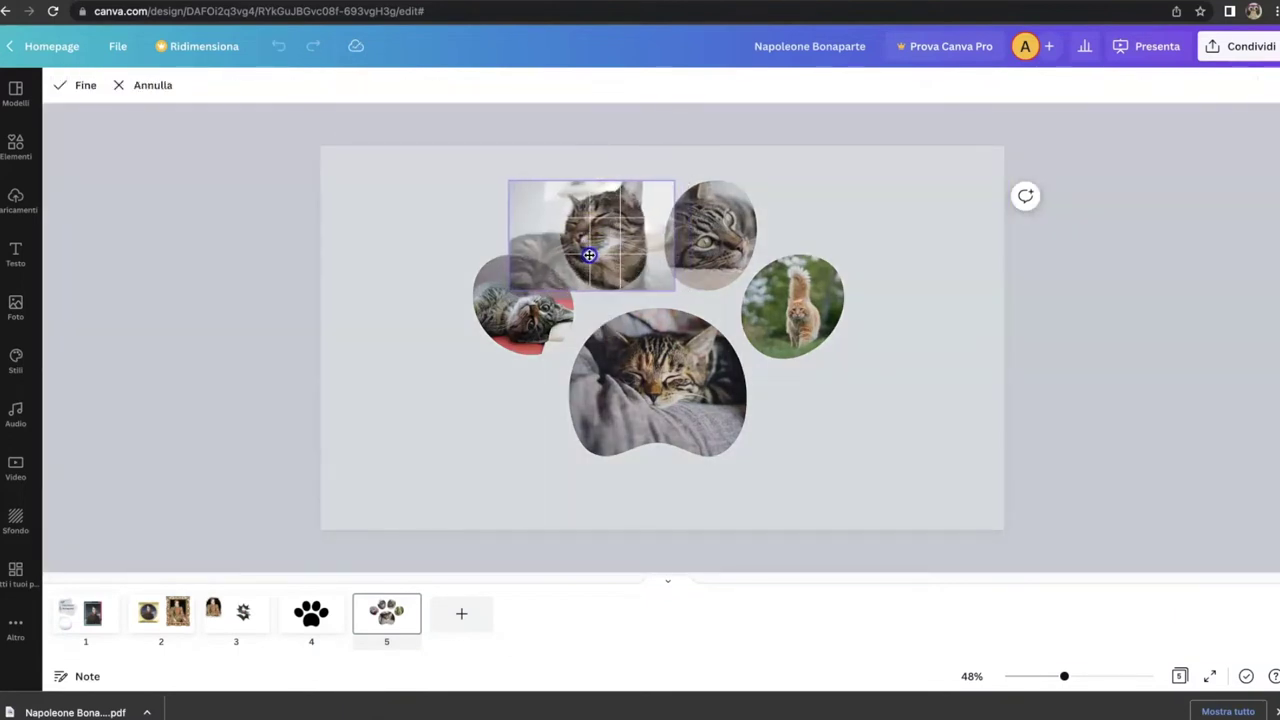
left_click(418, 228)
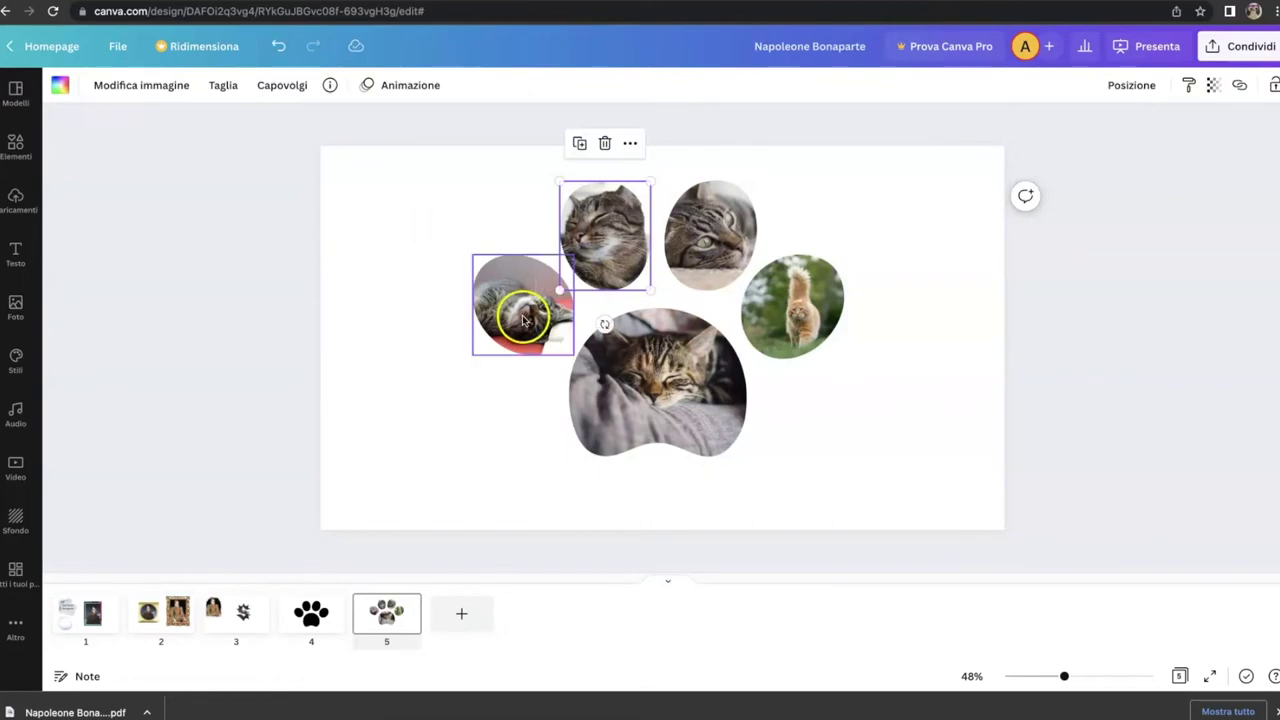
Set the background of page 5 to the yellow default colour
left_click(424, 447)
left_click(60, 85)
left_click(196, 580)
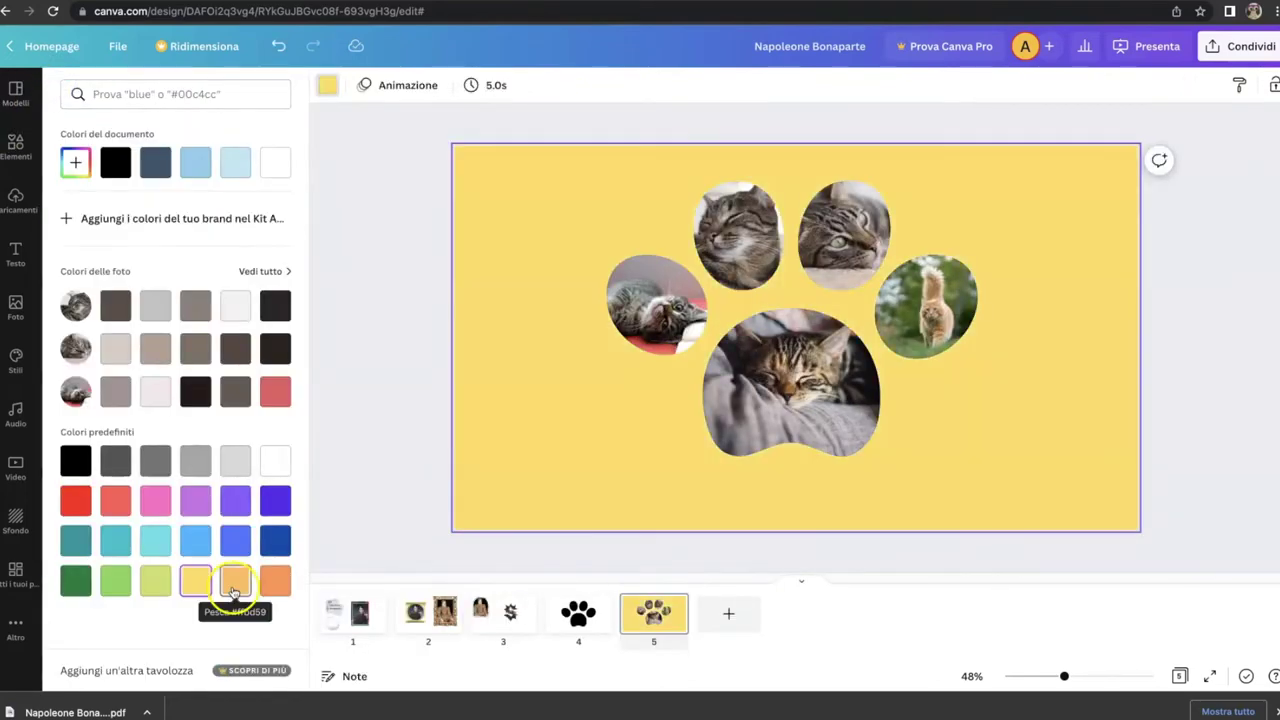
left_click(330, 316)
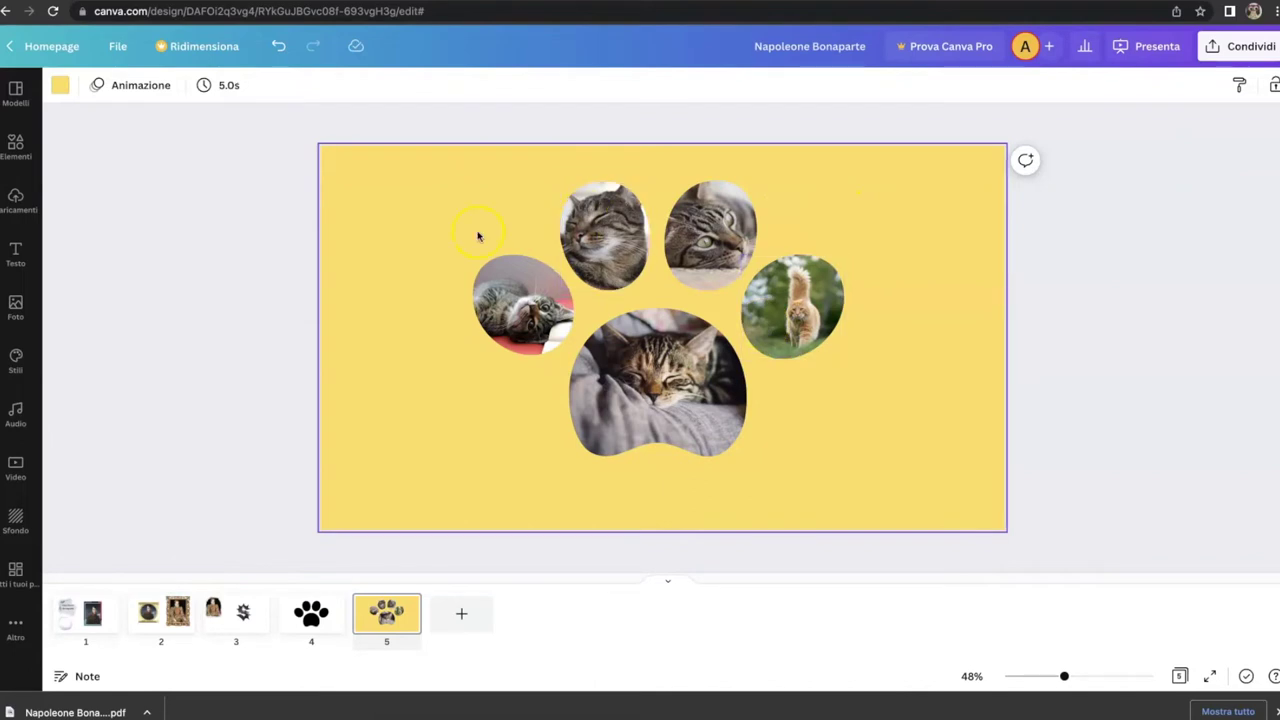
left_click(515, 323)
left_click(600, 237)
left_click(686, 223)
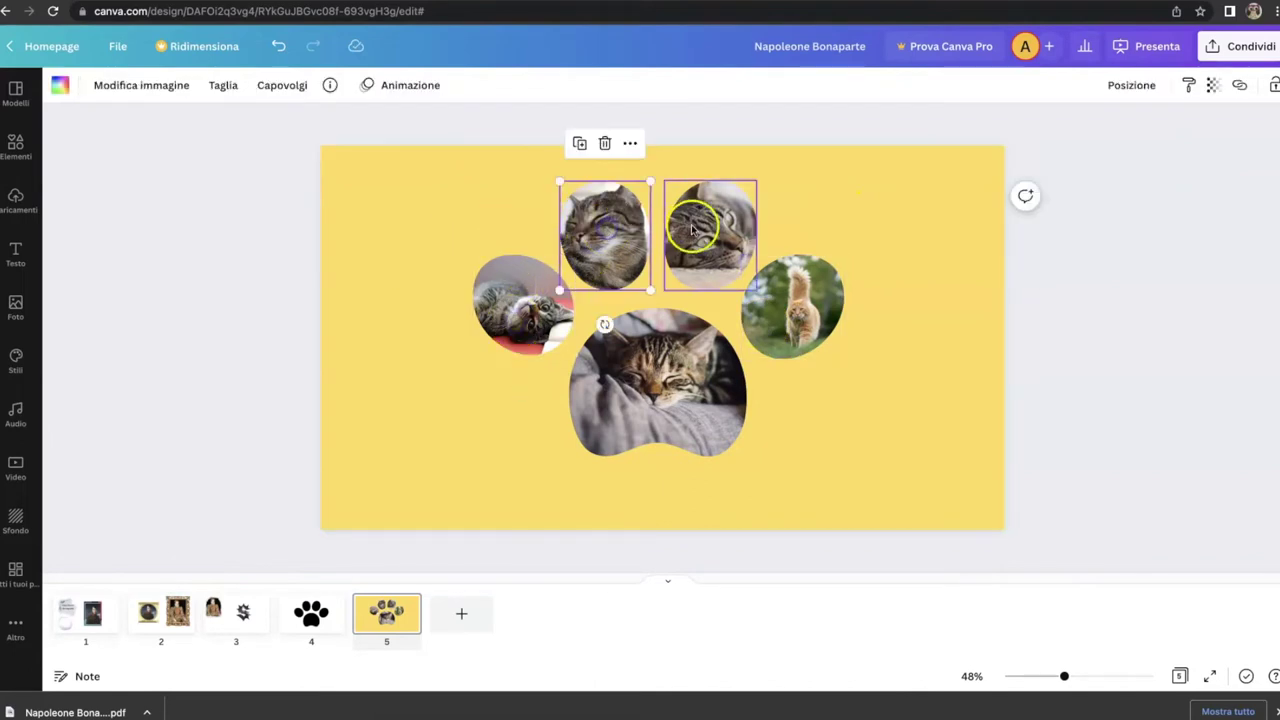
left_click(810, 312)
left_click(810, 312)
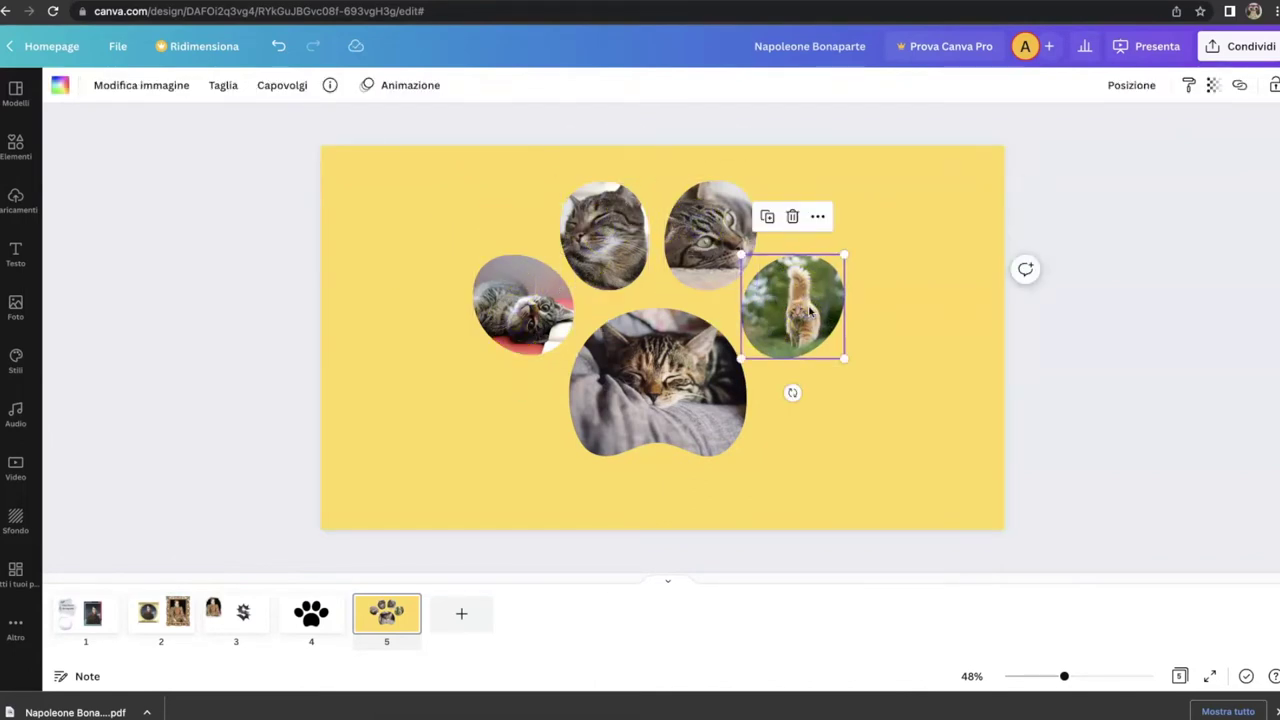
Enlarge the five cat photo frames together and recentre the paw on the yellow page
left_click(665, 487)
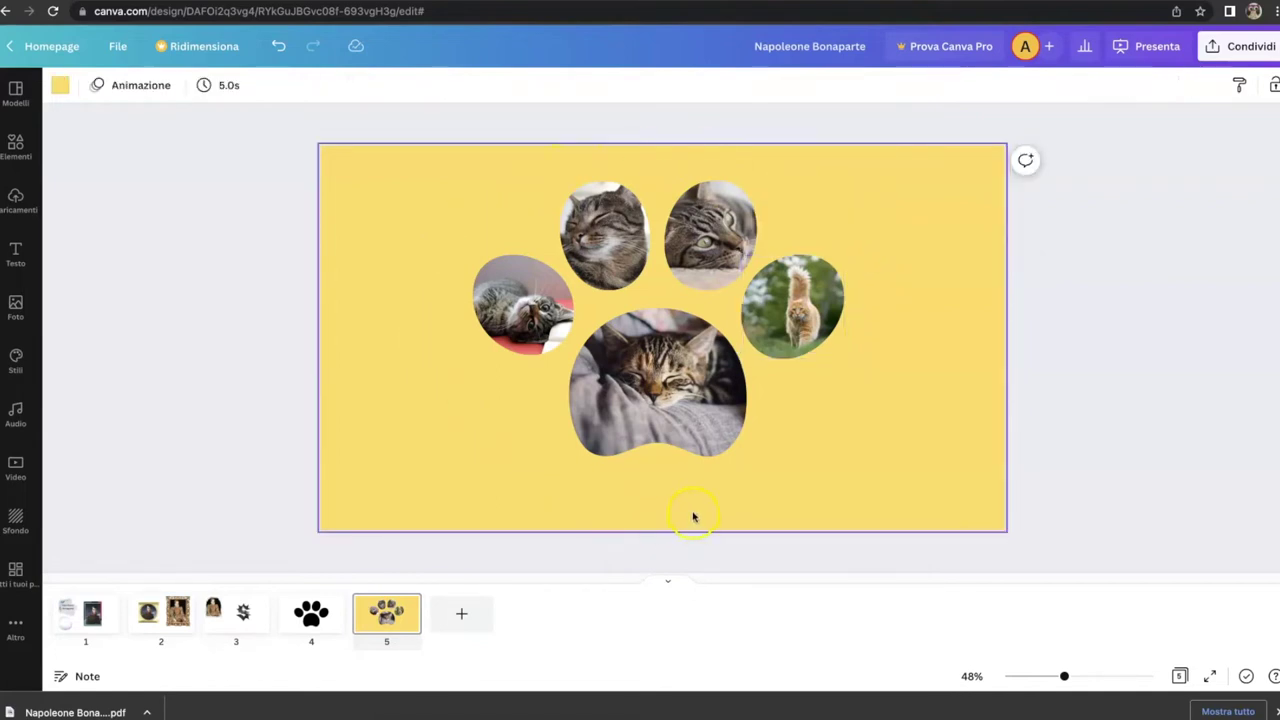
left_click_drag(427, 179, 841, 484)
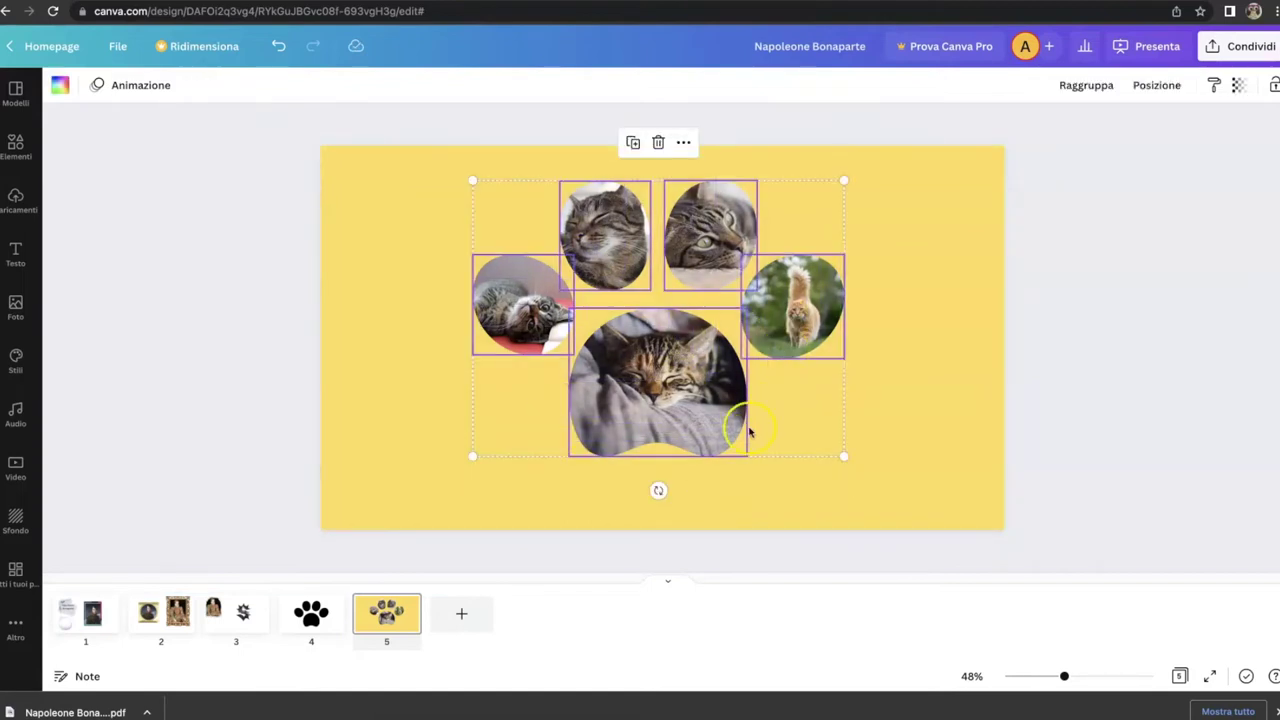
left_click_drag(843, 179, 876, 157)
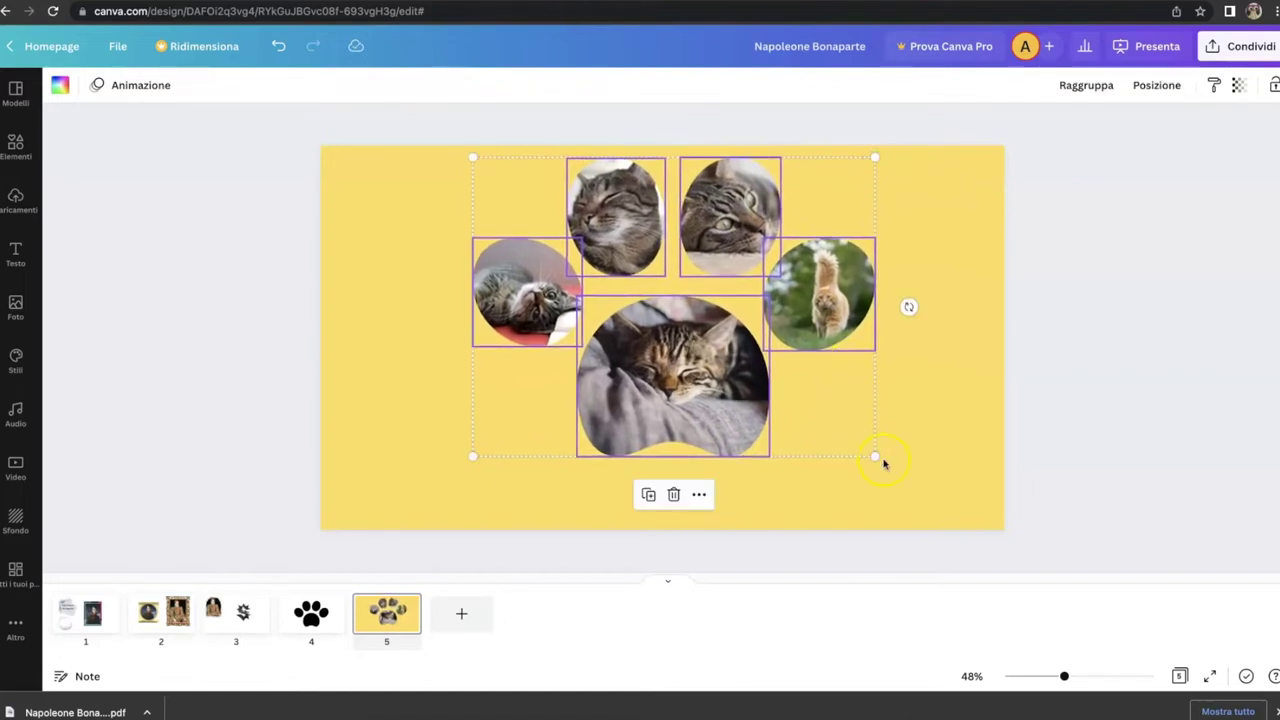
left_click_drag(872, 457, 920, 503)
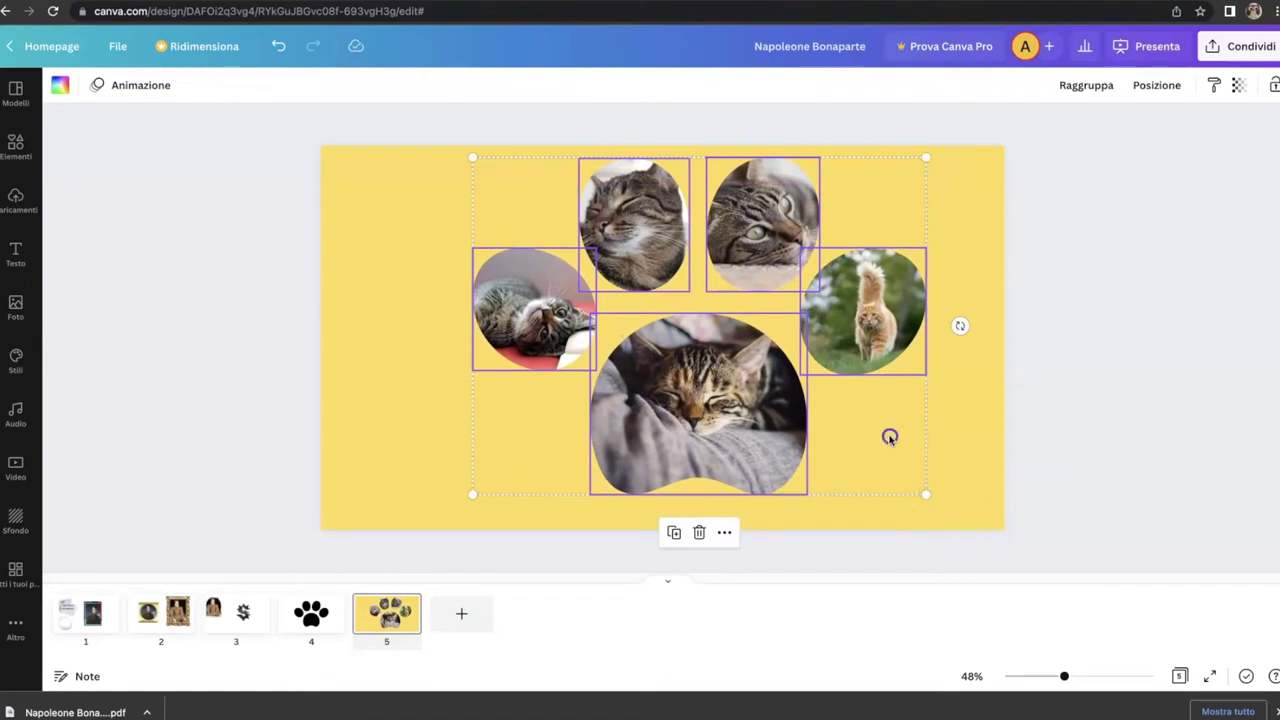
left_click_drag(889, 437, 850, 434)
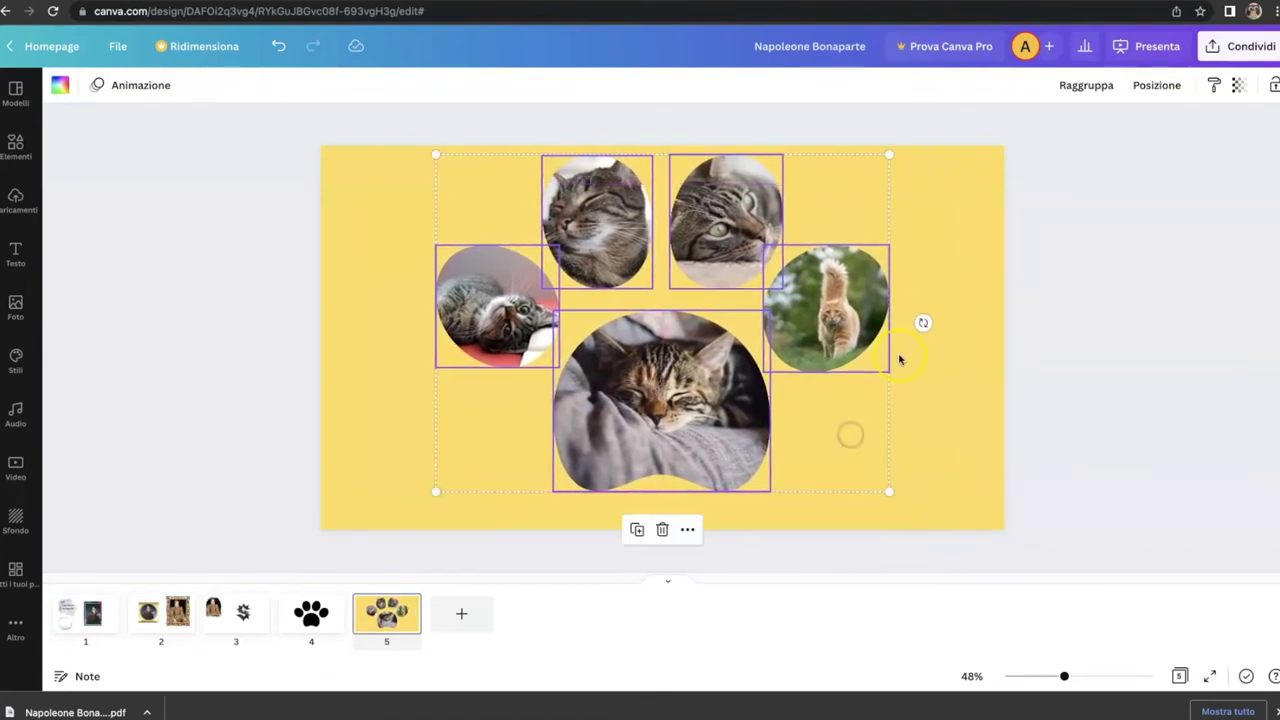
left_click(949, 177)
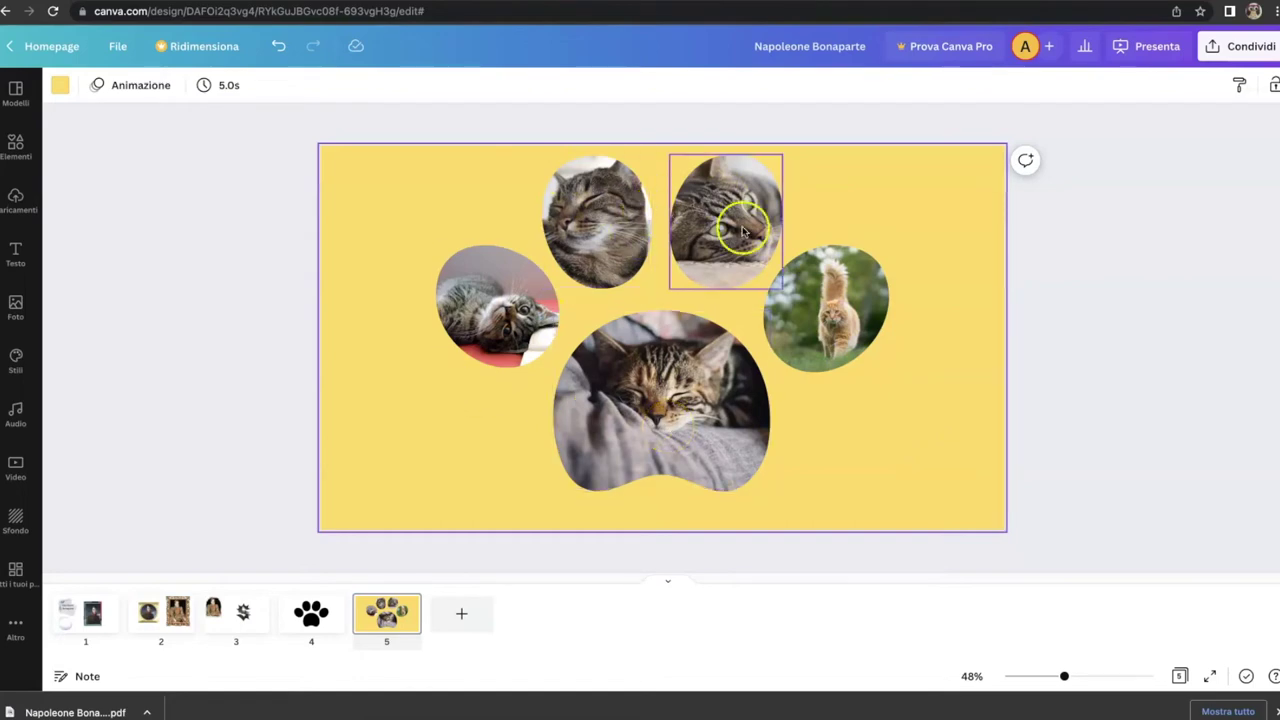
Add a subtitle text reading "w i gatti!" in the page's lower-right area, below the paw's outer toe
left_click(15, 252)
left_click(134, 270)
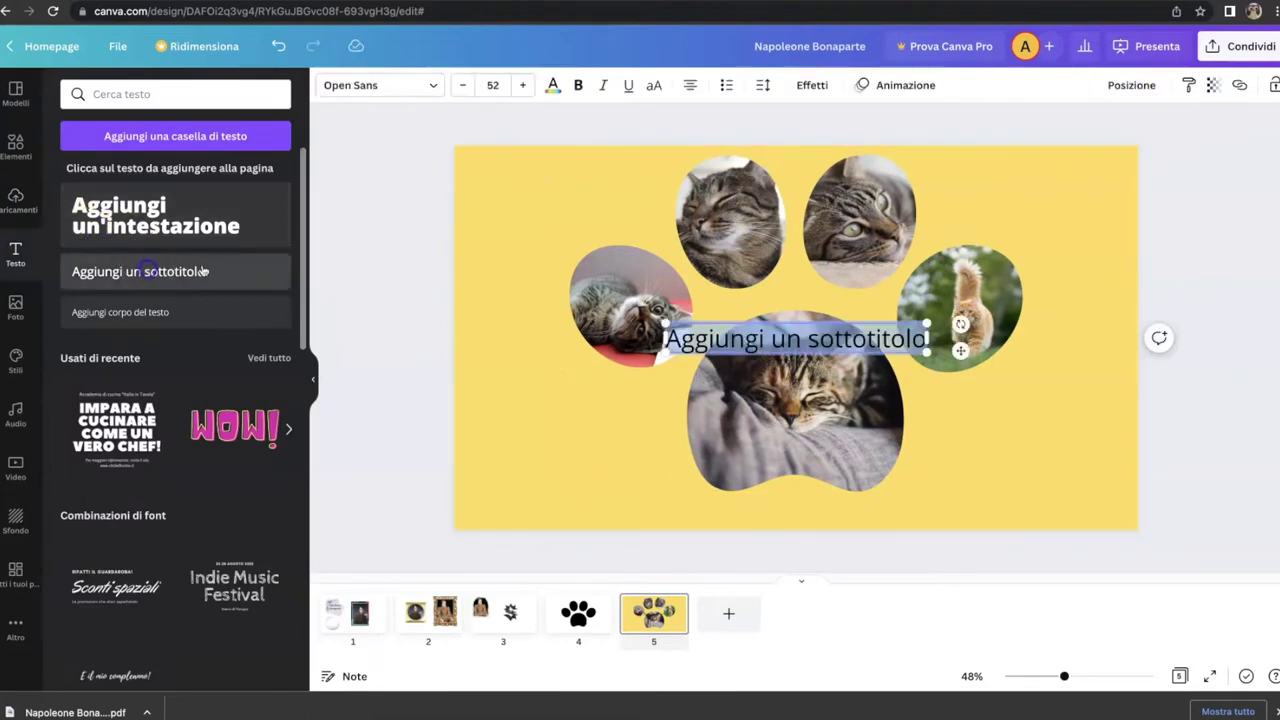
double_click(838, 345)
left_click(690, 402)
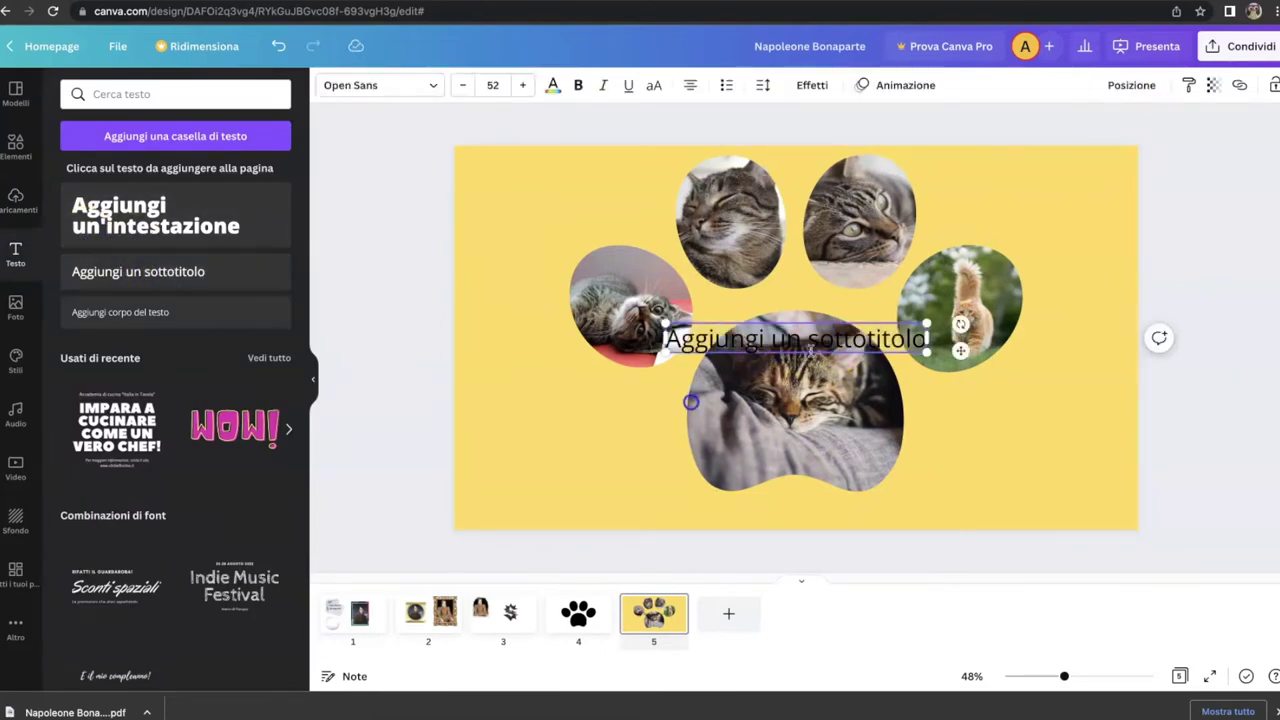
left_click_drag(815, 350, 1013, 514)
key("Return")
key("BackSpace")
type("w i gatti!")
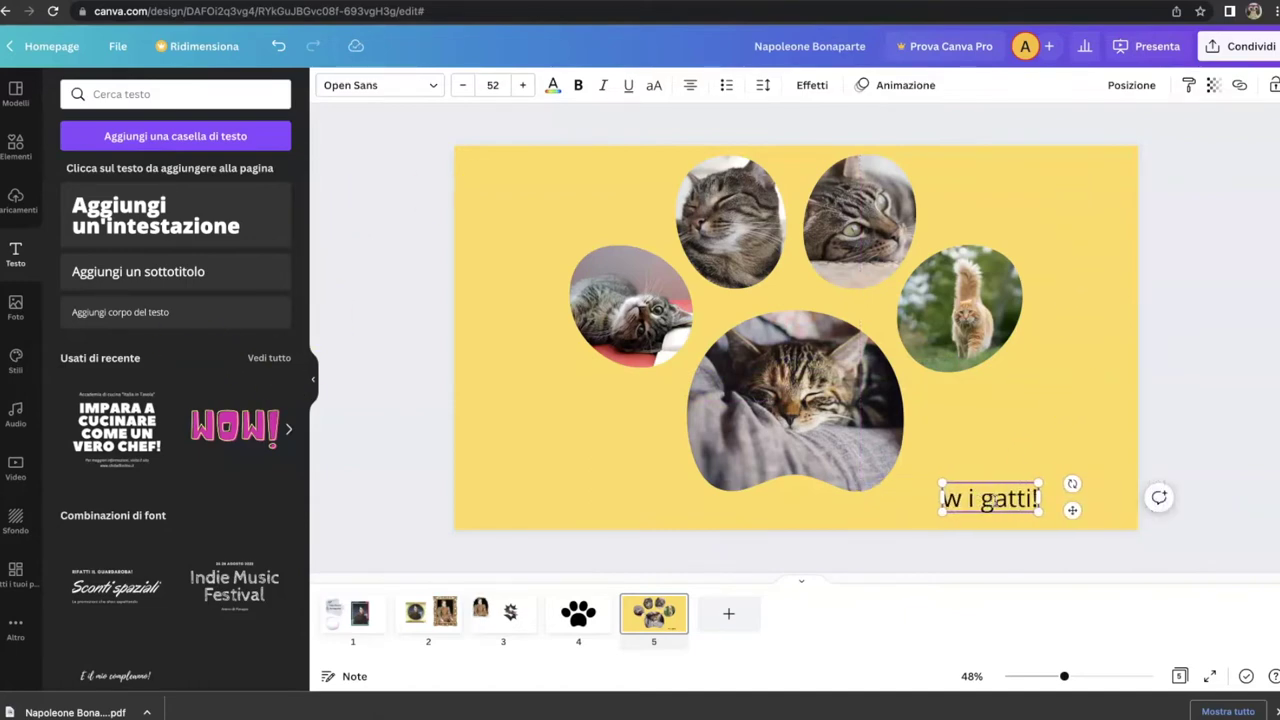
Make the "w i gatti!" text bold and move it up beside the paw's main pad
triple_click(997, 490)
left_click(578, 85)
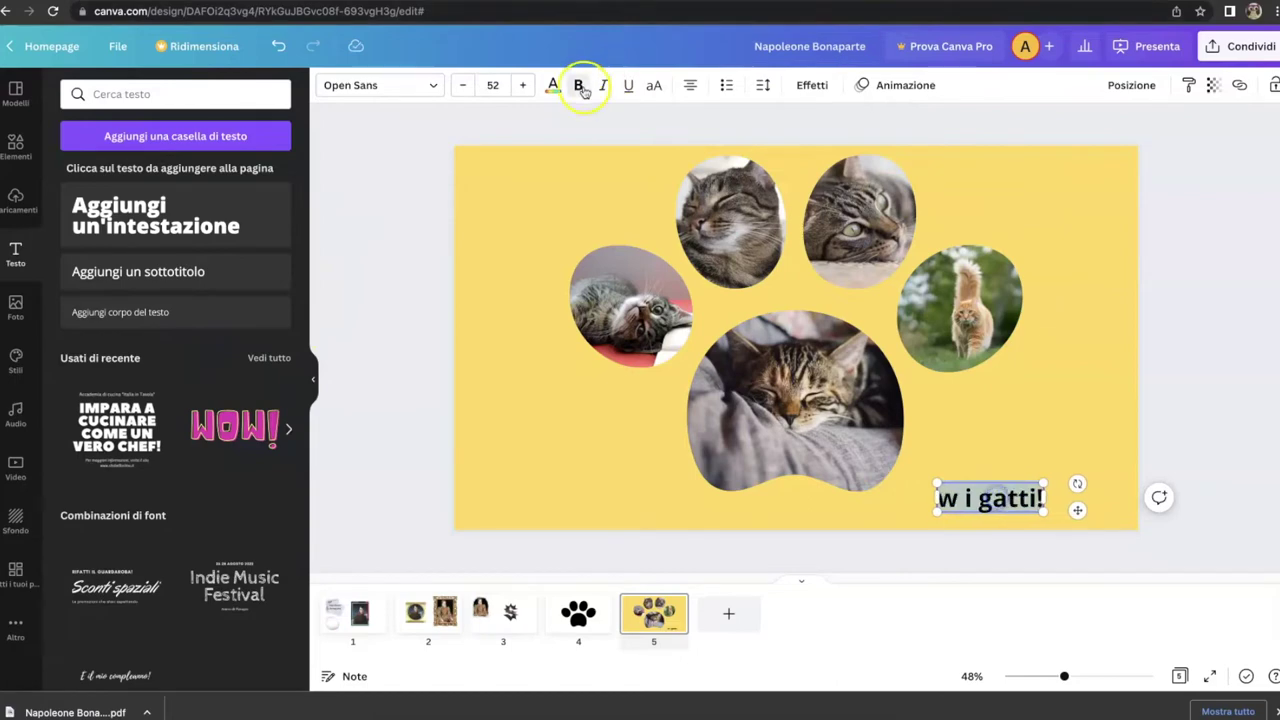
left_click_drag(1073, 512, 1101, 481)
left_click(1101, 481)
Search the graphic elements for "Cornice" and place the curled corner ornament around the "w i gatti!" text
left_click(15, 145)
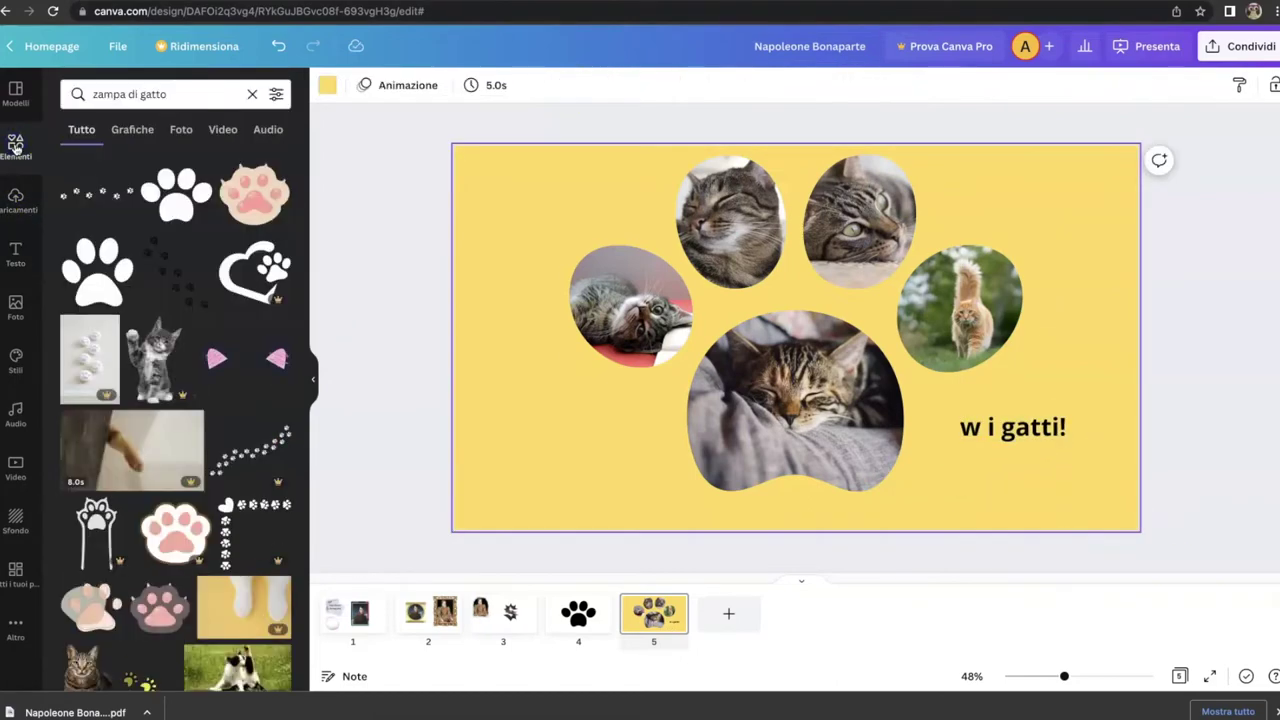
left_click(252, 94)
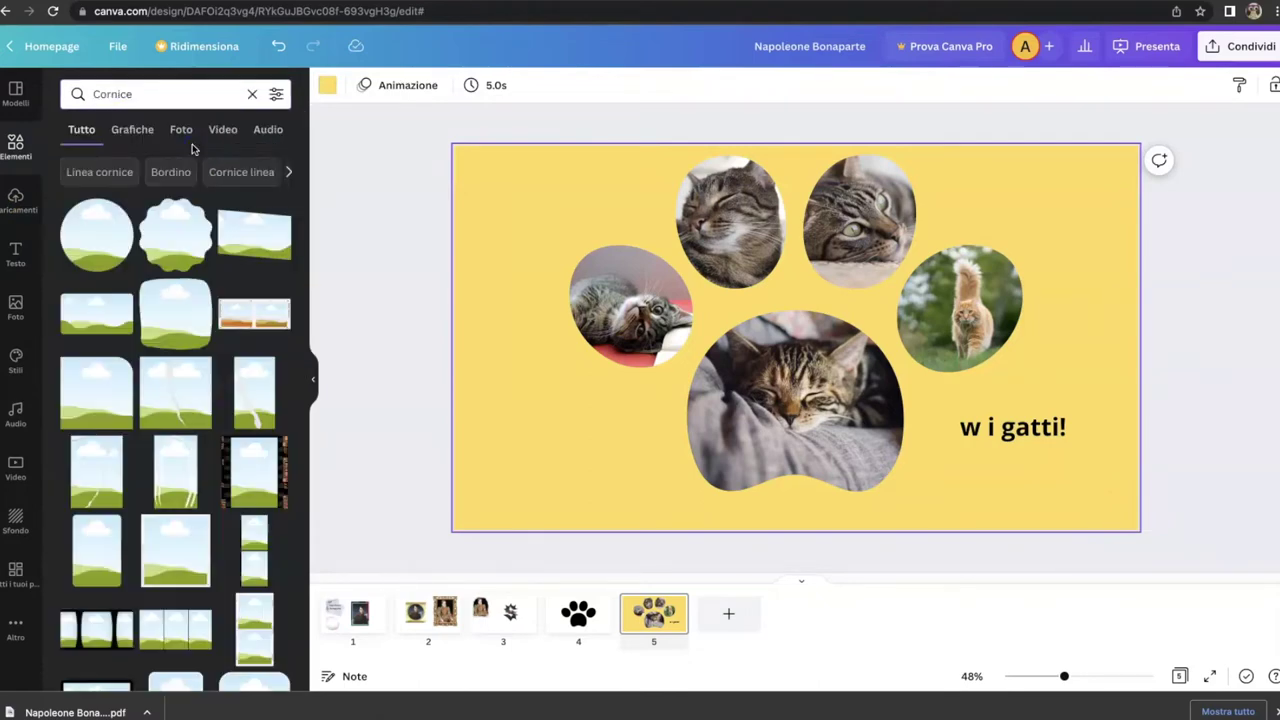
left_click(133, 130)
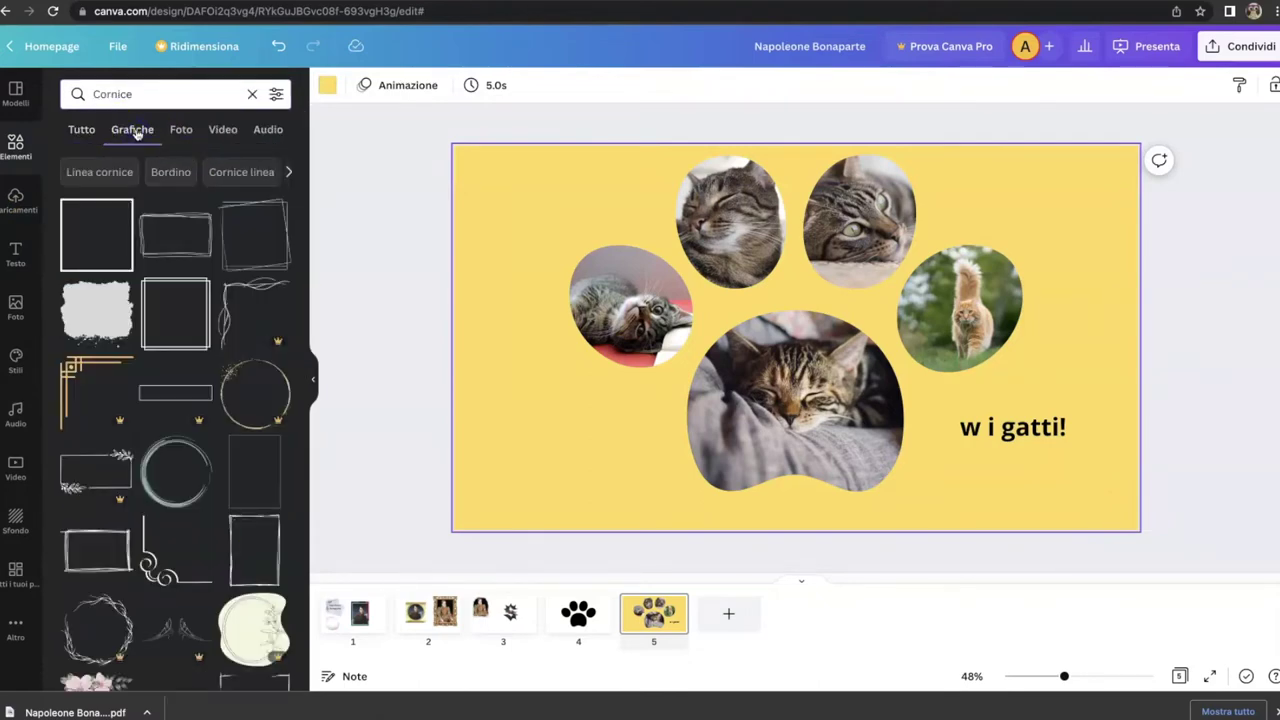
scroll(200, 434, "down", 5)
left_click(240, 480)
left_click_drag(773, 280, 983, 387)
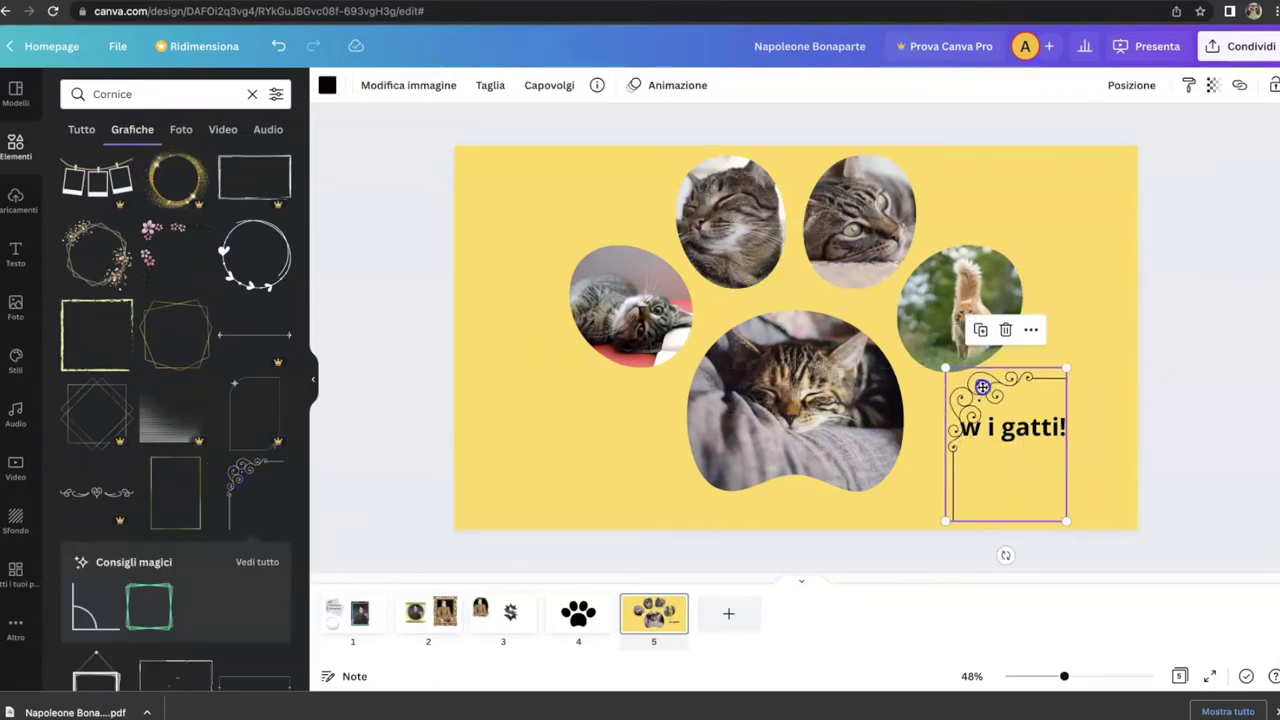
Flip the corner ornament horizontally, shift it towards the page edge and shrink it slightly
left_click(553, 85)
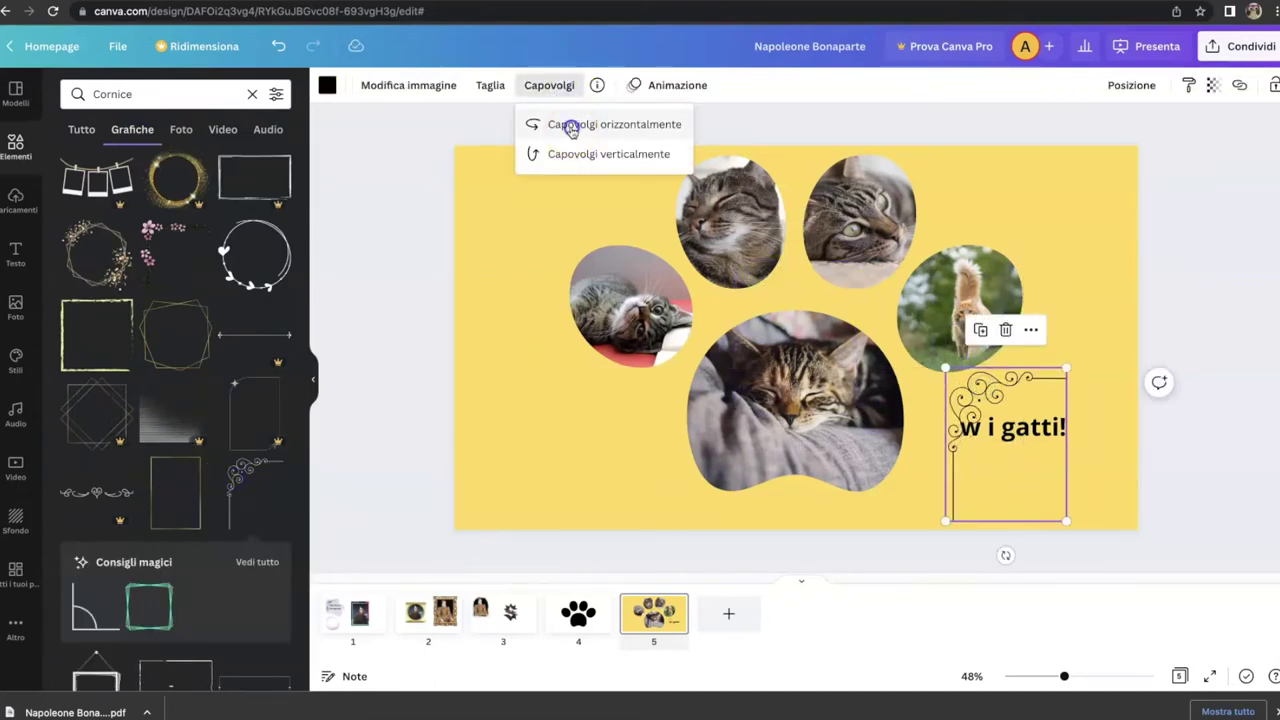
left_click(571, 125)
mouse_move(1043, 394)
left_mouse_down()
mouse_move(1074, 394)
mouse_move(1046, 406)
mouse_move(1060, 389)
left_mouse_up()
left_click_drag(980, 516, 955, 513)
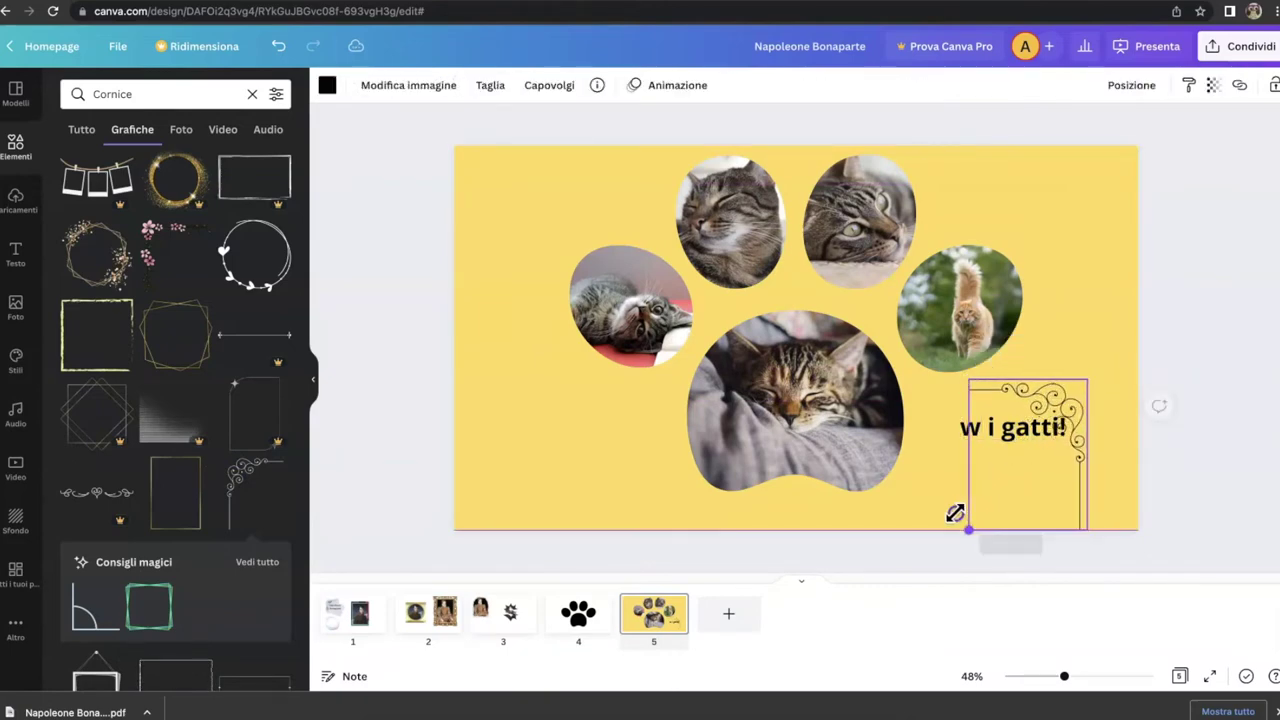
Move the "w i gatti!" text slightly down inside the corner ornament
left_click(1097, 214)
left_click(1020, 430)
left_click_drag(1023, 476, 1023, 490)
left_click(1073, 192)
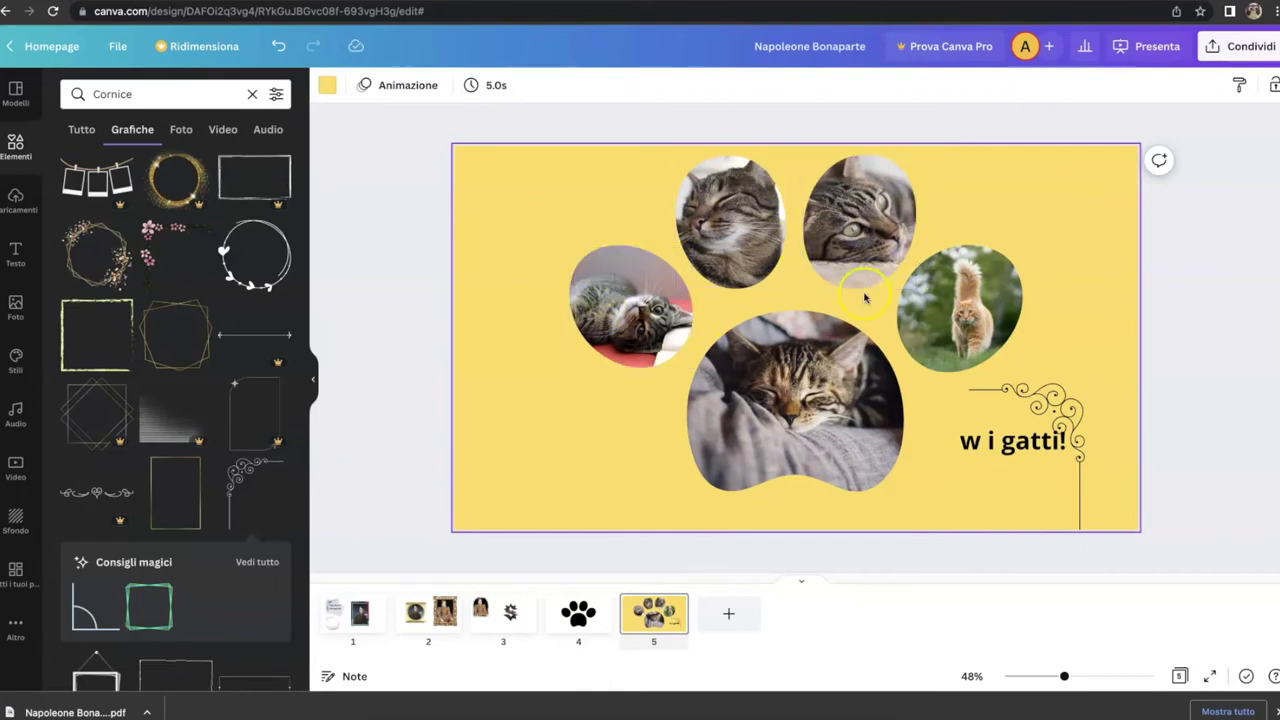
left_click(81, 129)
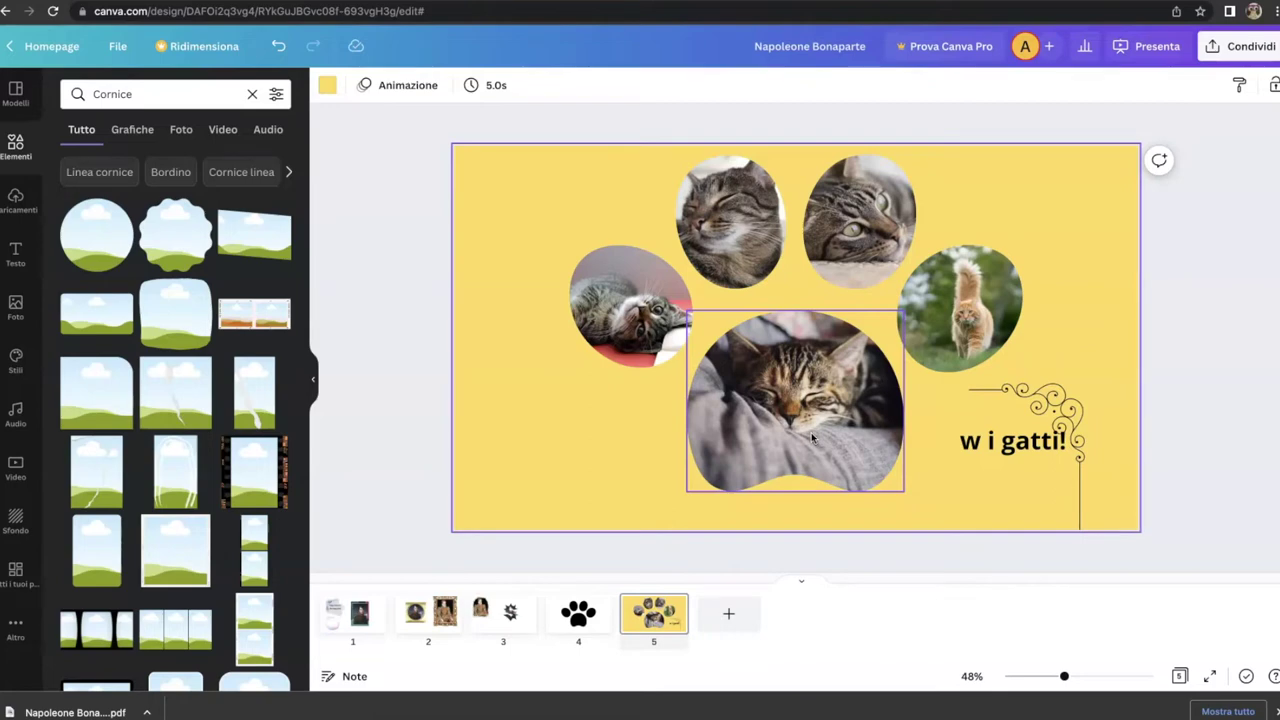
left_click(611, 498)
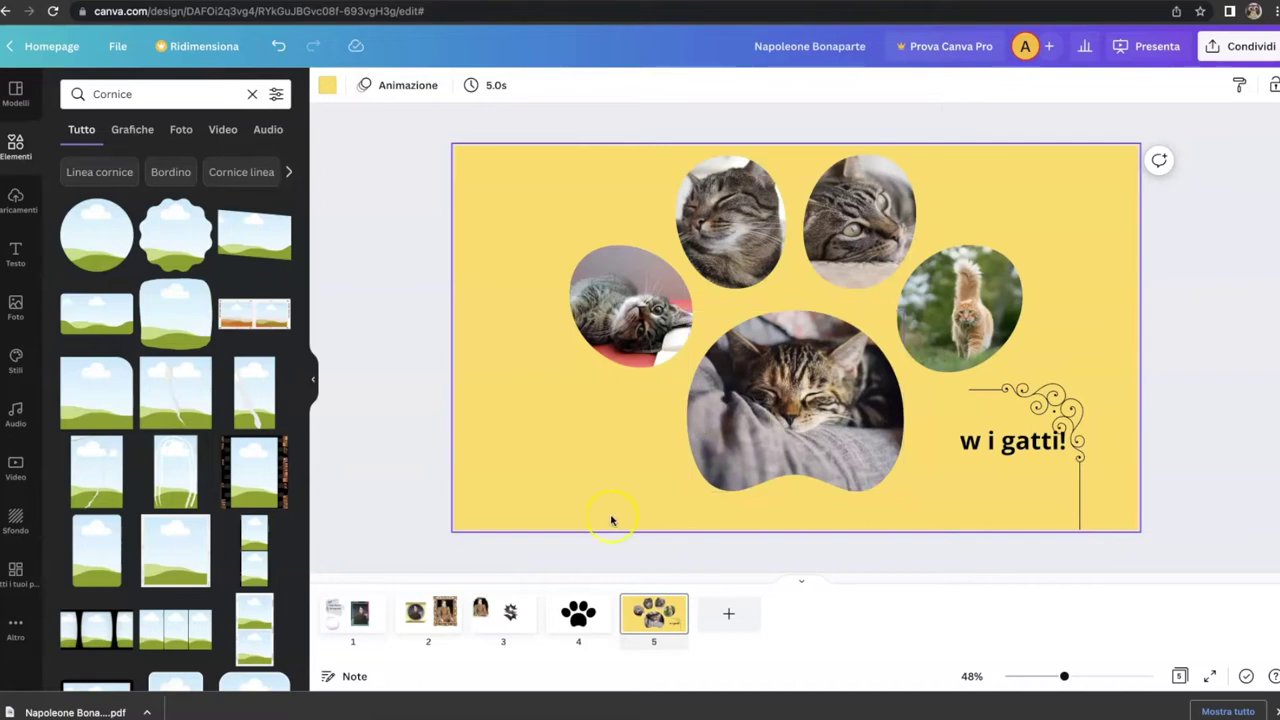
left_click(715, 620)
Open the Pixlr E online editor in a new browser tab using the earlier "pixlr online" search
key("super+t")
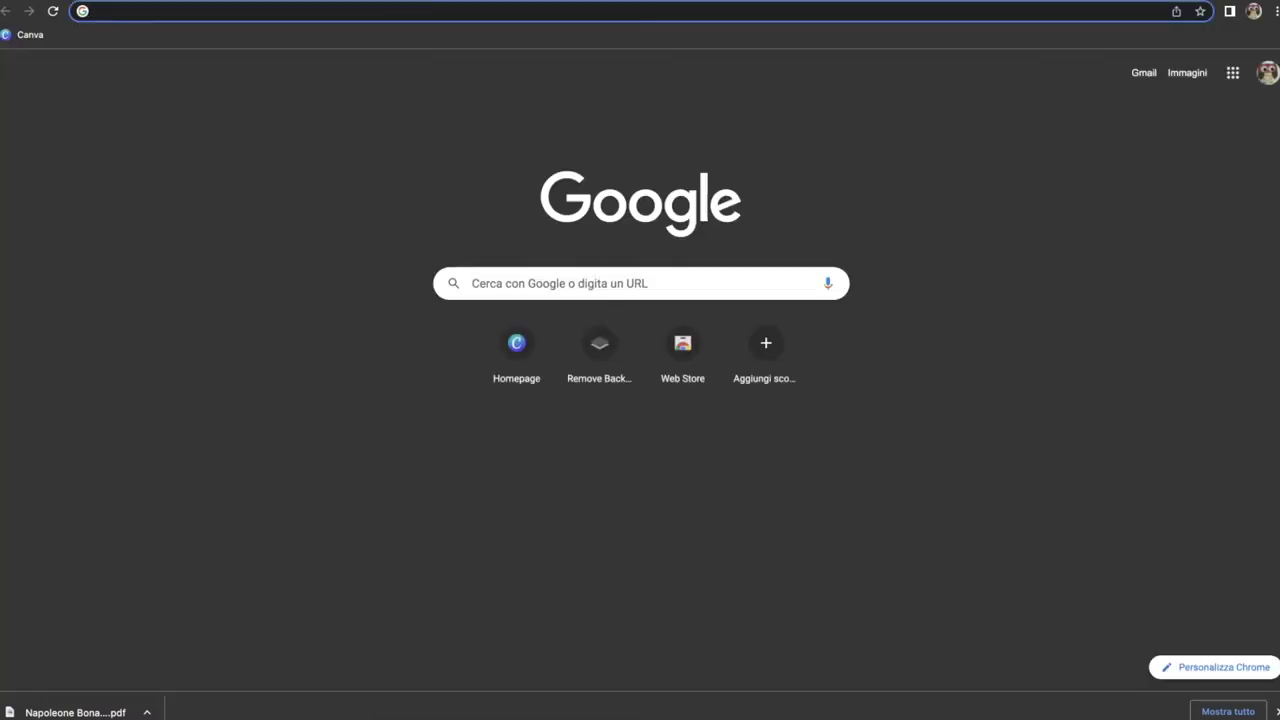
left_click(437, 12)
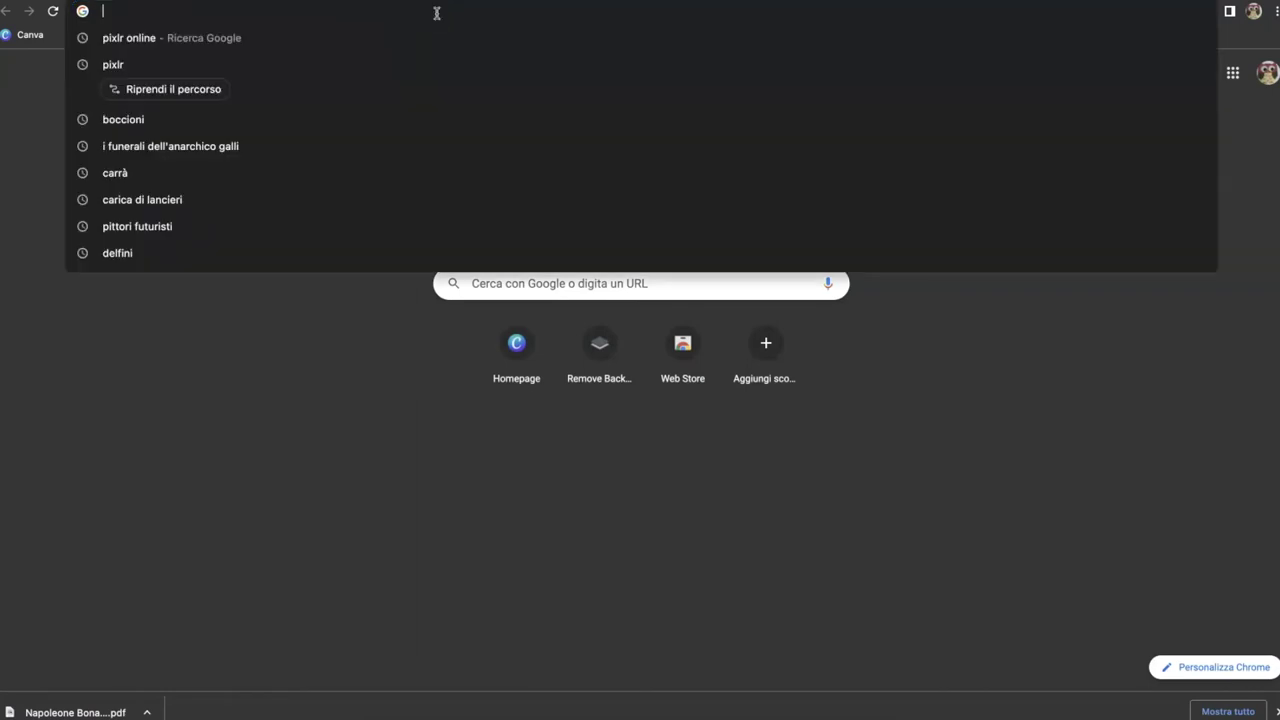
left_click(137, 38)
left_click(172, 398)
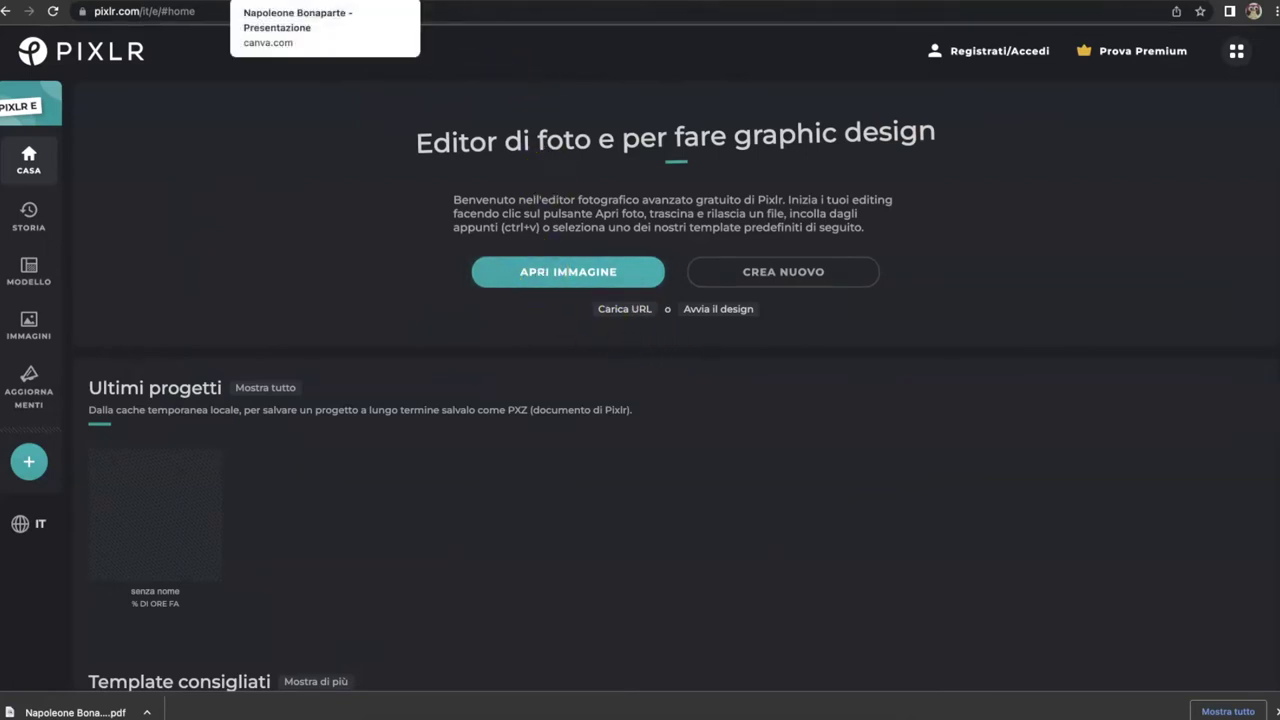
Switch back to the Canva design and open page 4 with the black paw graphic
left_click(325, 2)
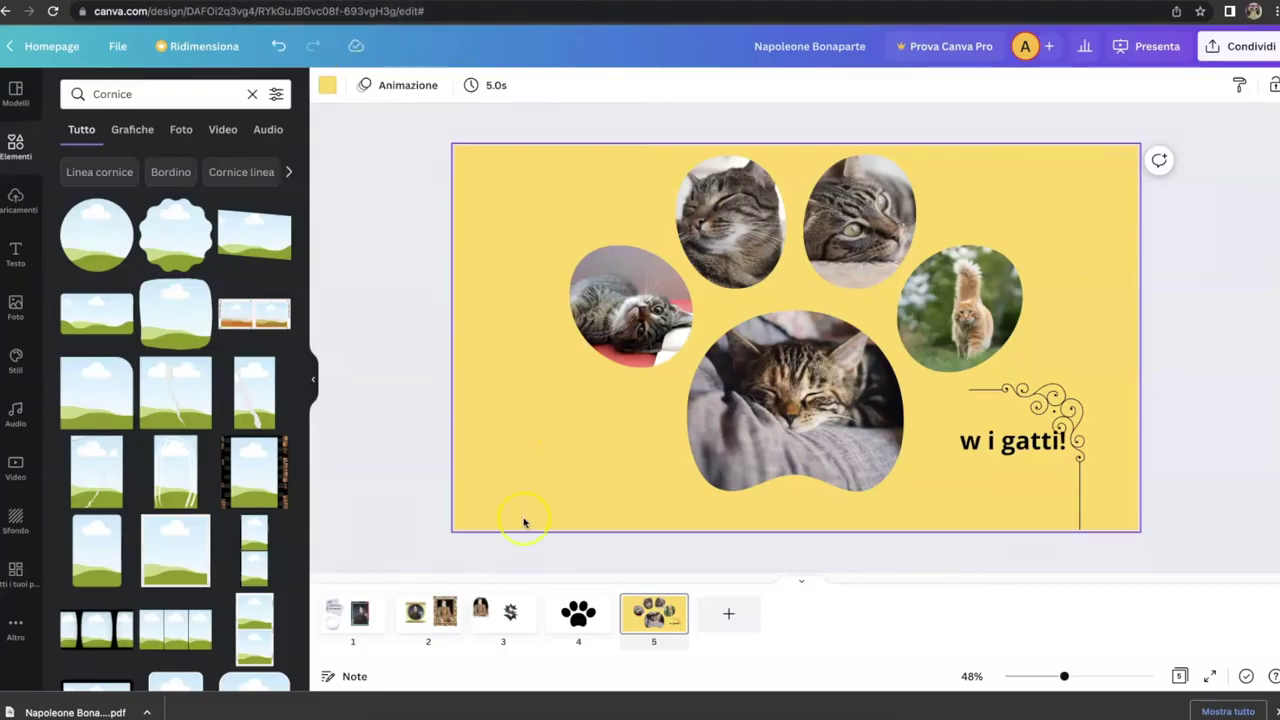
left_click(579, 620)
left_click(903, 263)
left_click(1109, 211)
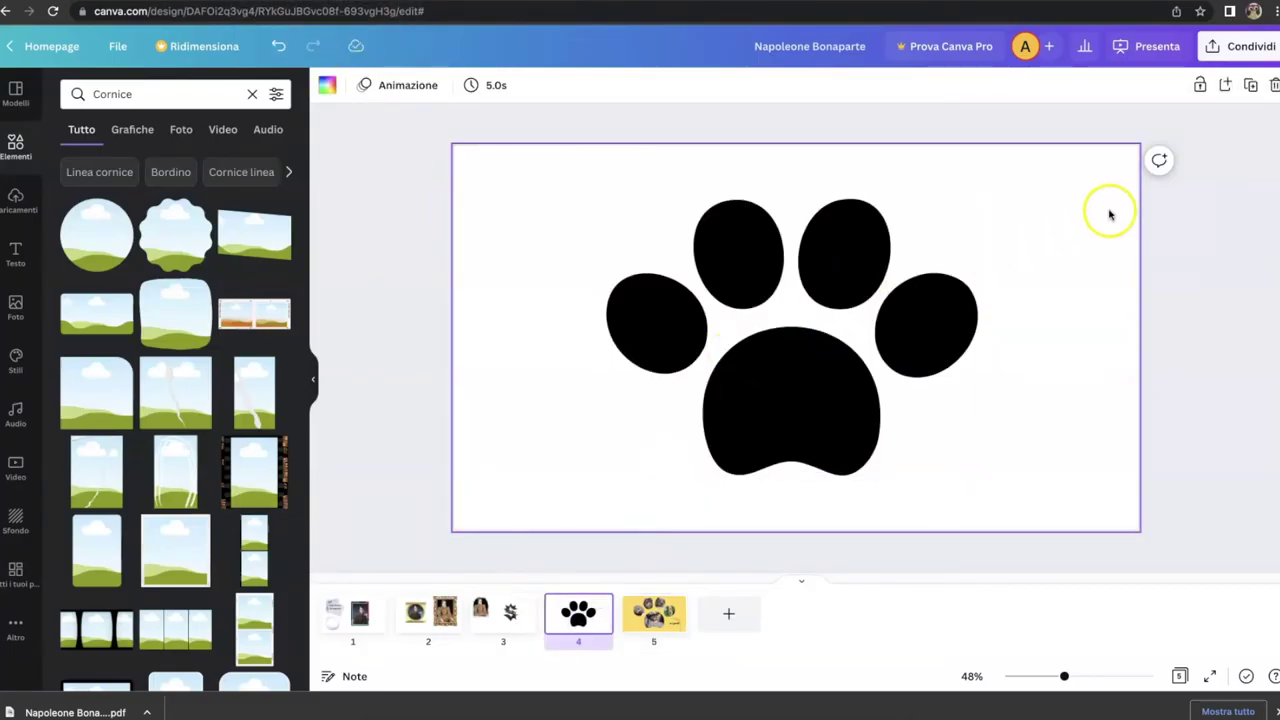
left_click(837, 371)
left_click(872, 318)
Open the design's download options and set the file type to PNG
left_click(1231, 50)
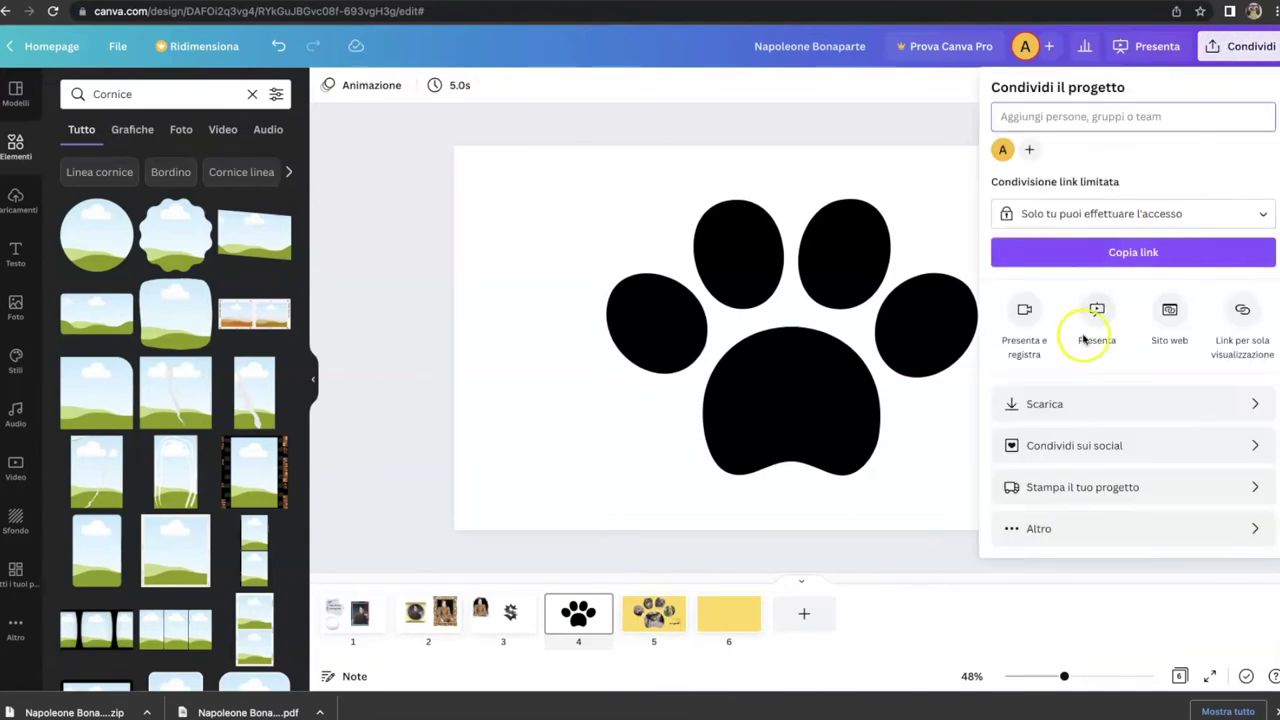
left_click(1016, 406)
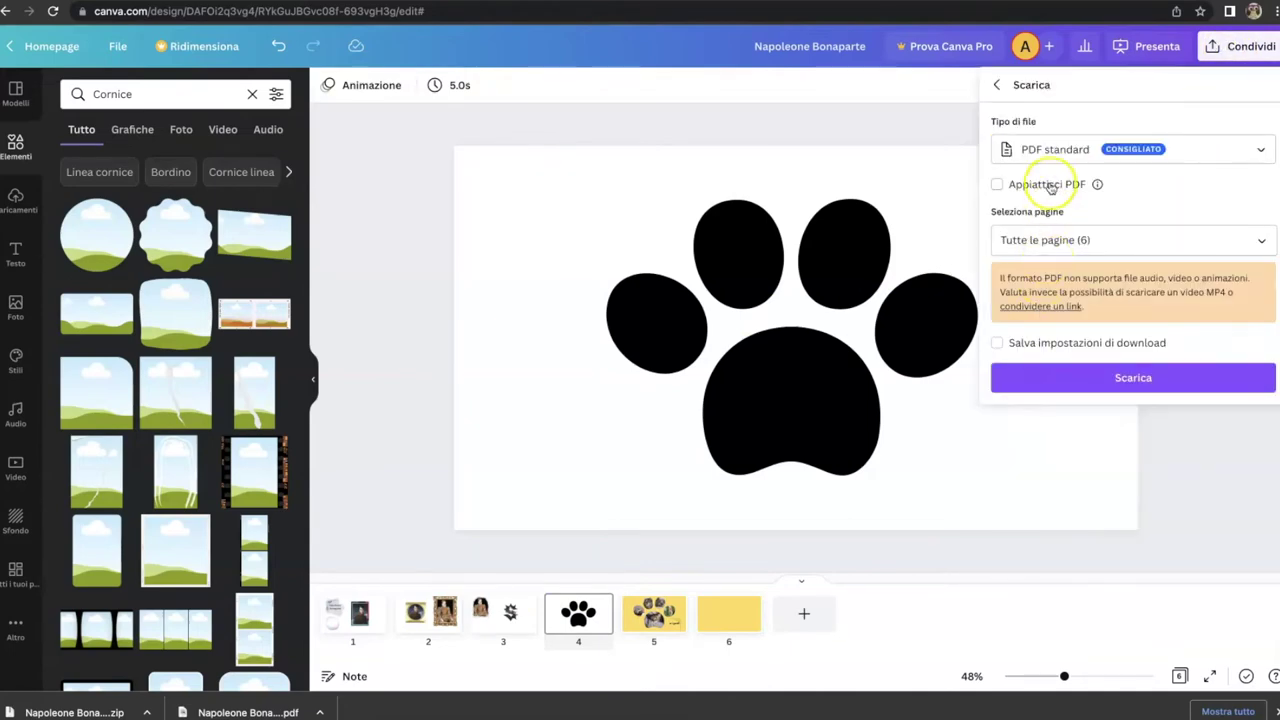
left_click(1262, 153)
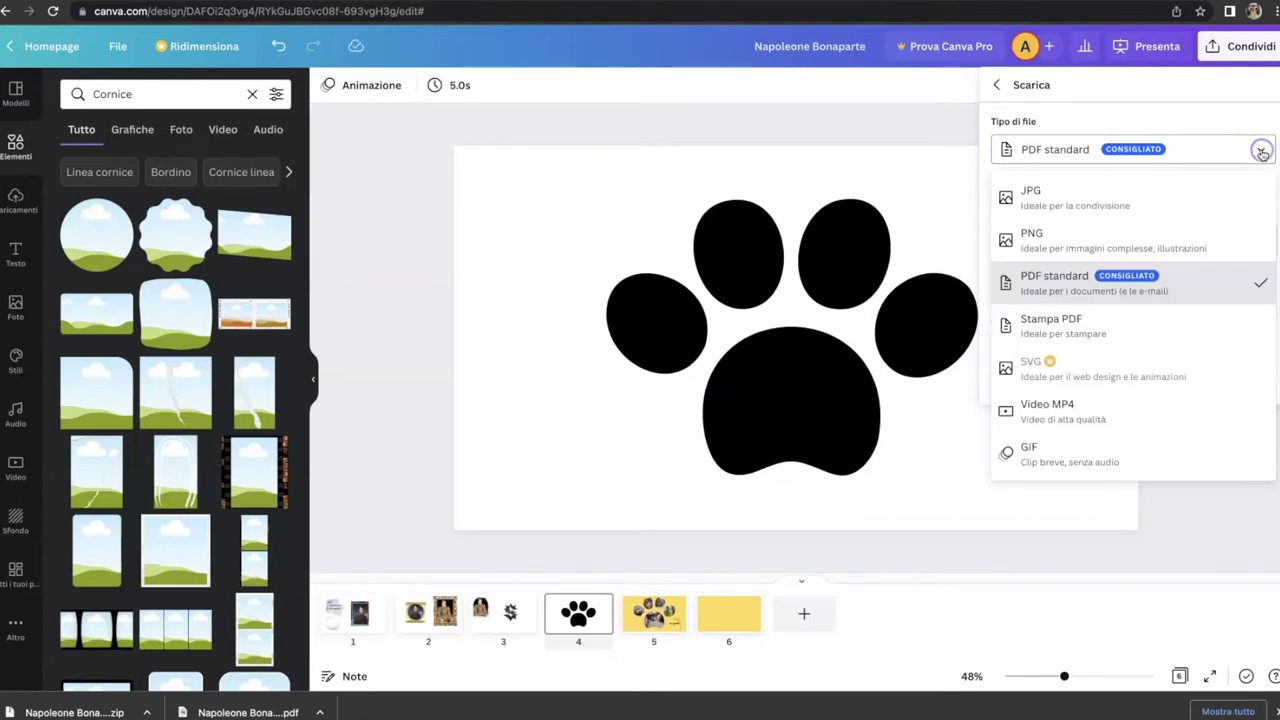
left_click(1044, 242)
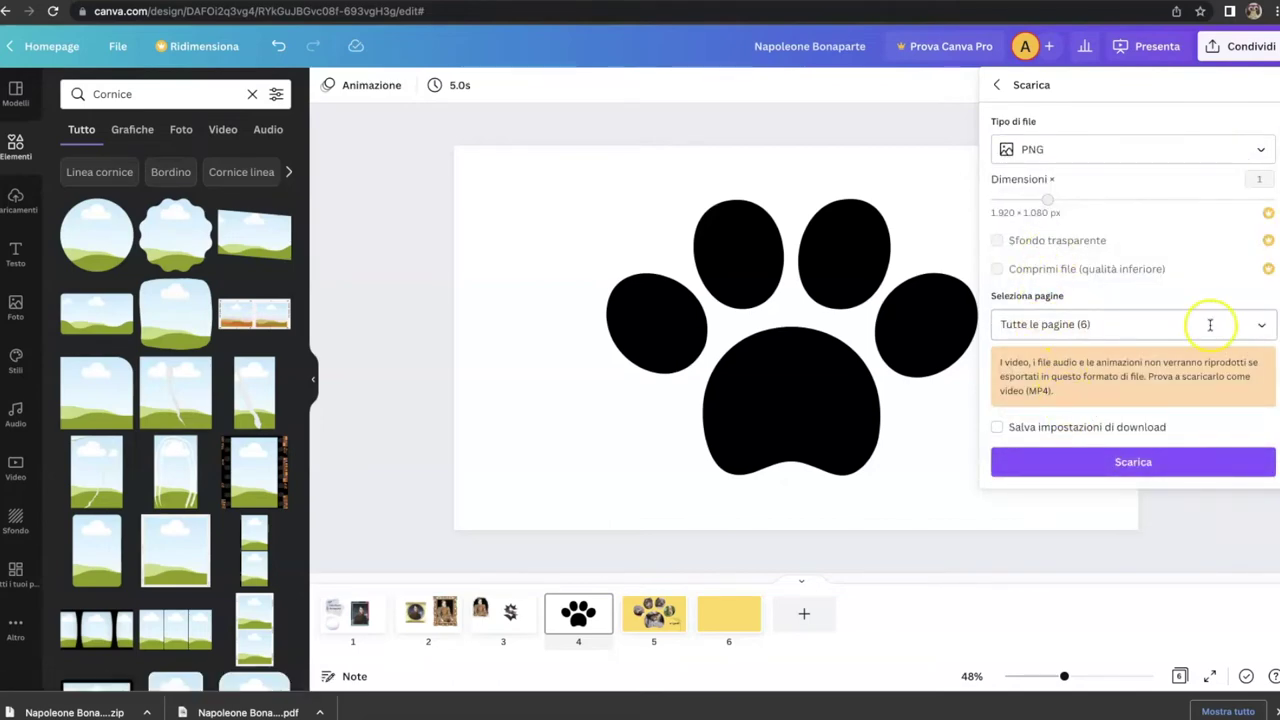
Restrict the download to page 4 only and download it
left_click(1264, 328)
left_click(1248, 367)
scroll(1135, 487, "down", 3)
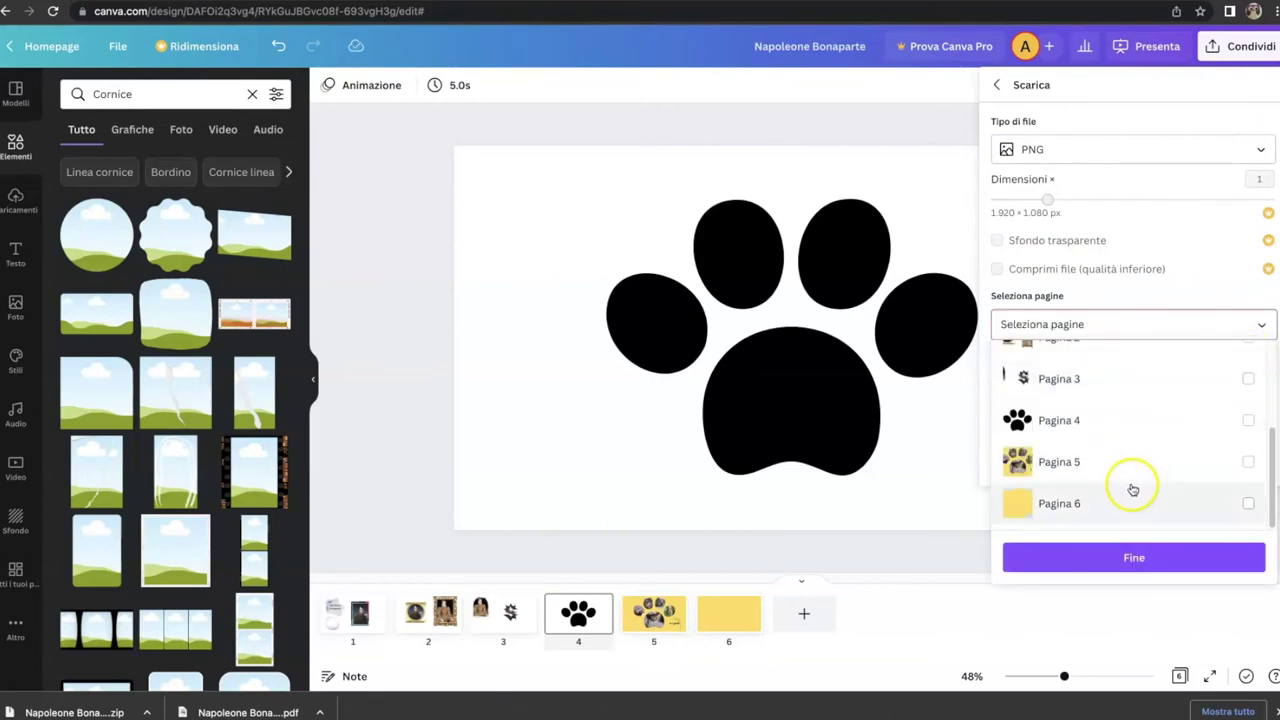
left_click(1248, 420)
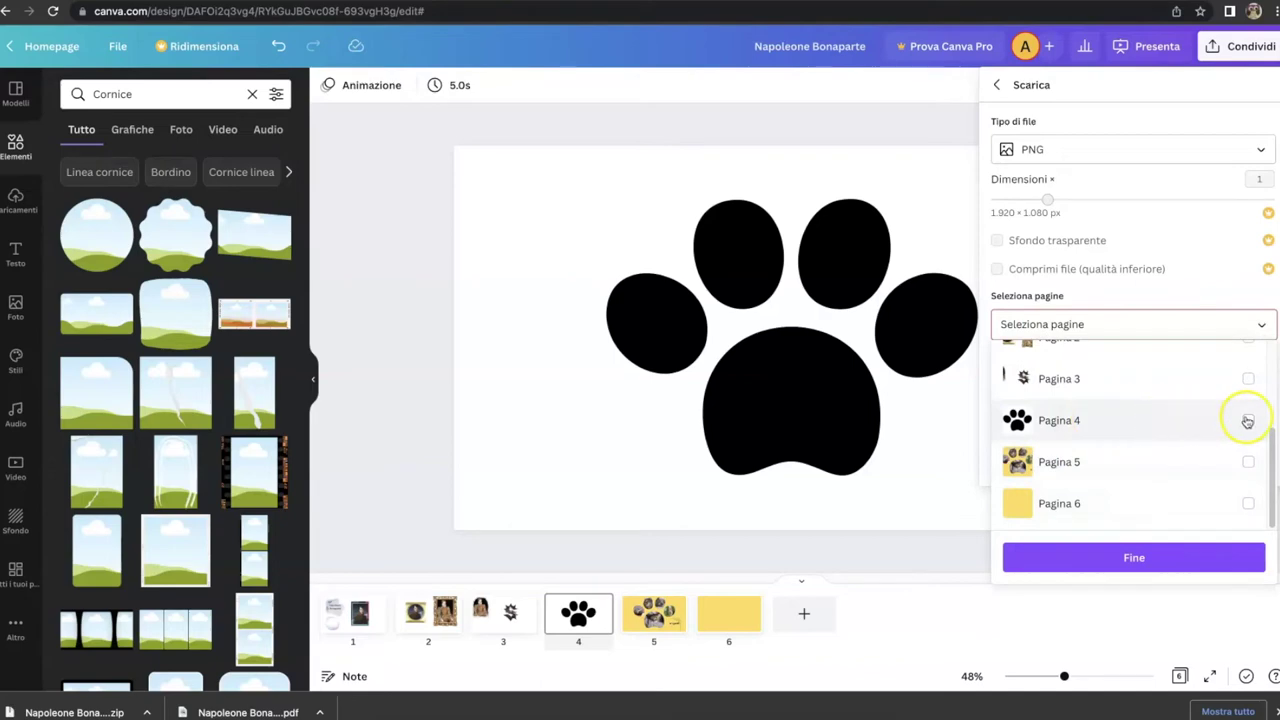
left_click(1134, 557)
left_click(1125, 466)
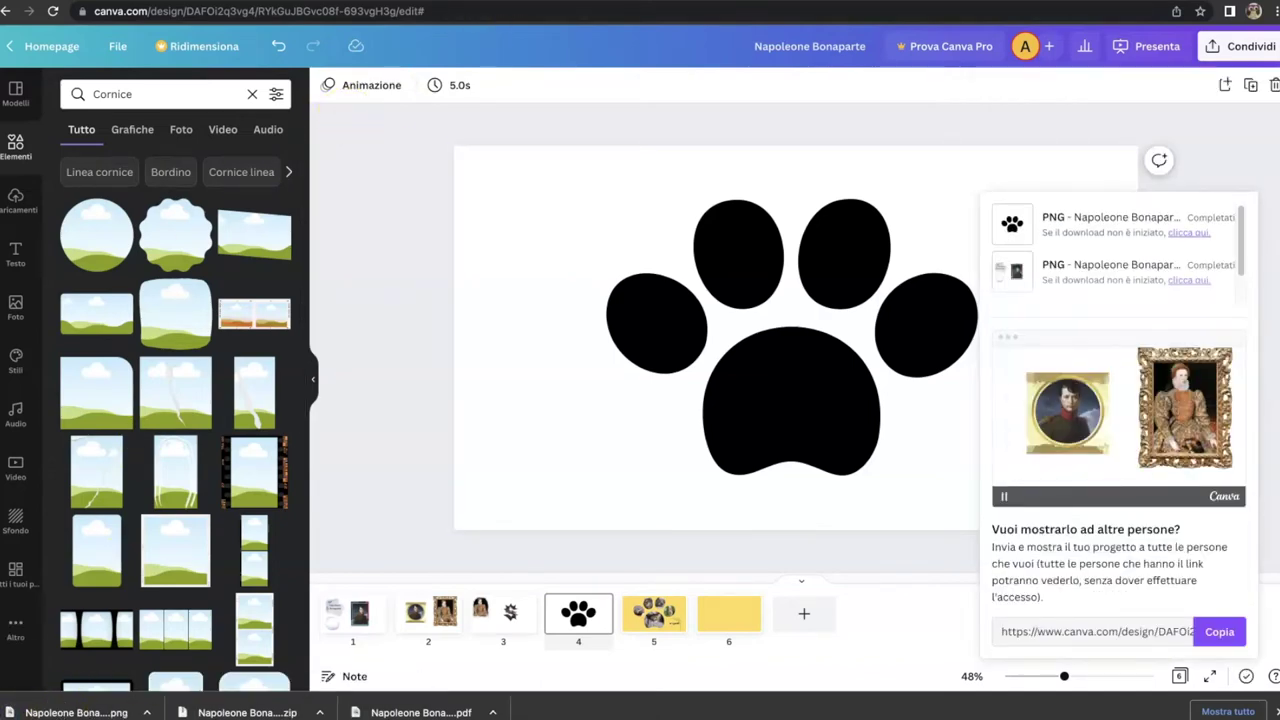
Switch to Pixlr and open the image Napoleone Bonaparte.png from the Download folder
left_click(492, 3)
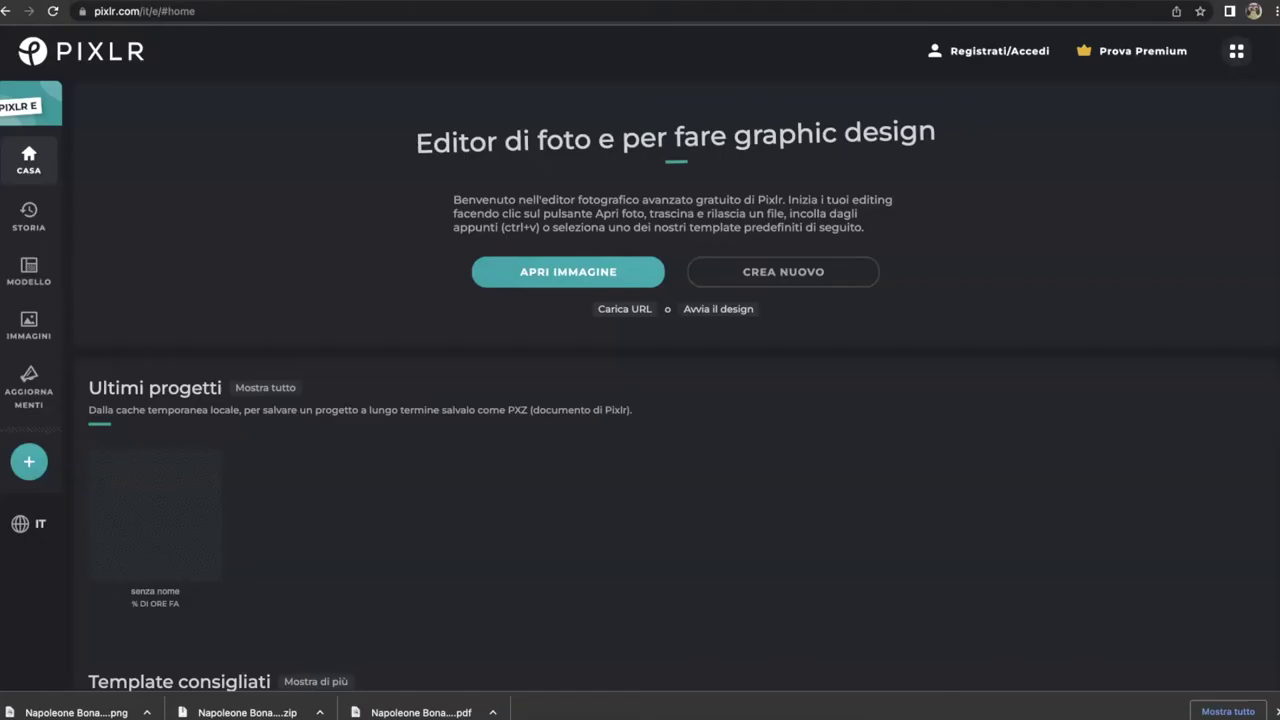
left_click(504, 276)
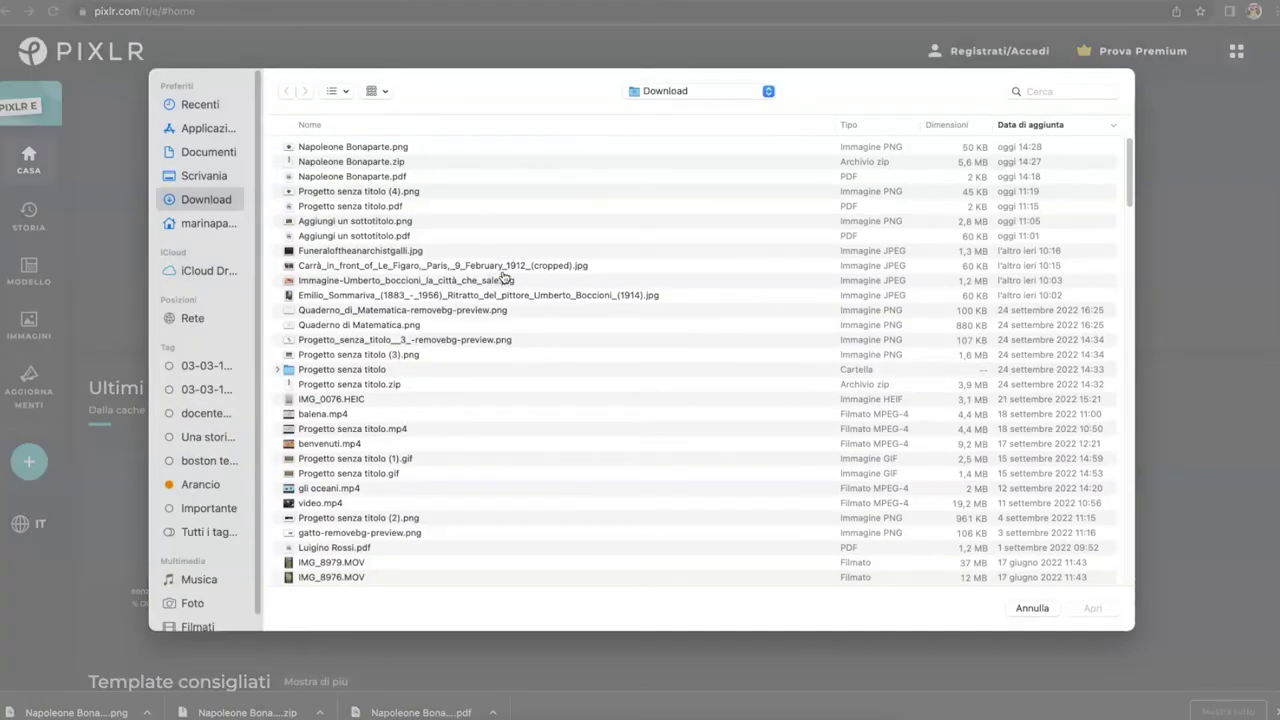
left_click(339, 148)
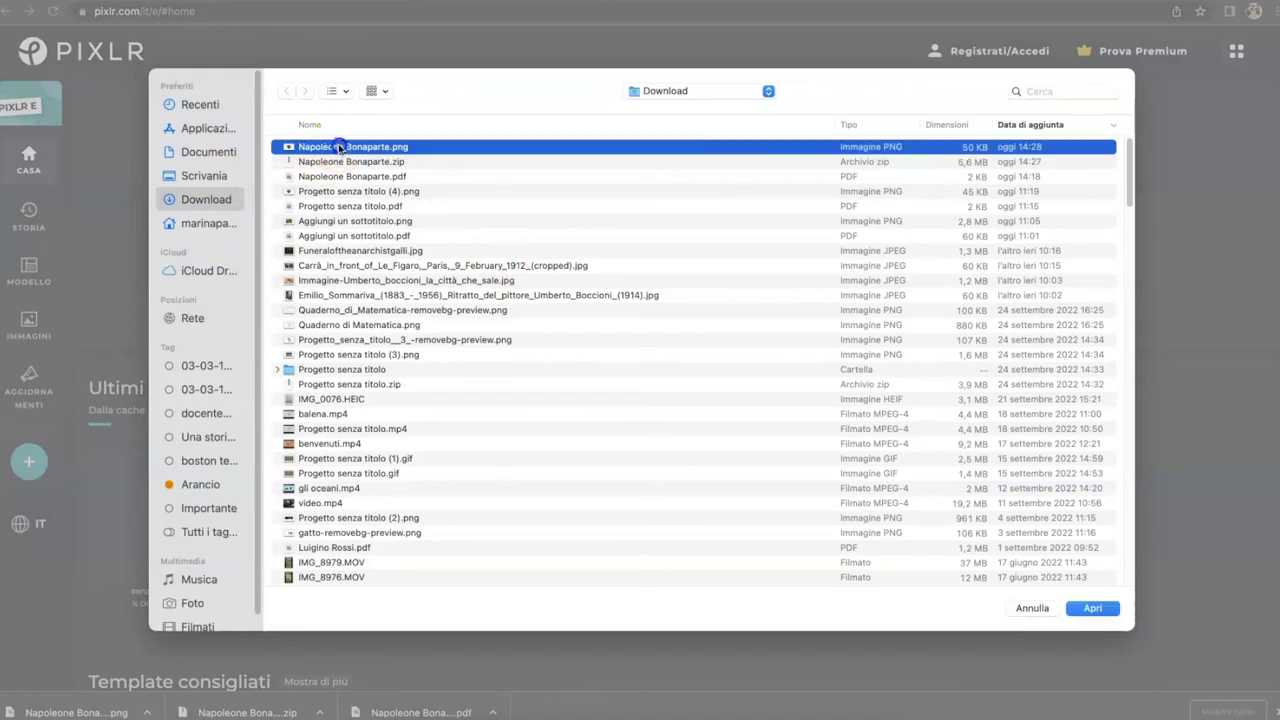
left_click(1092, 608)
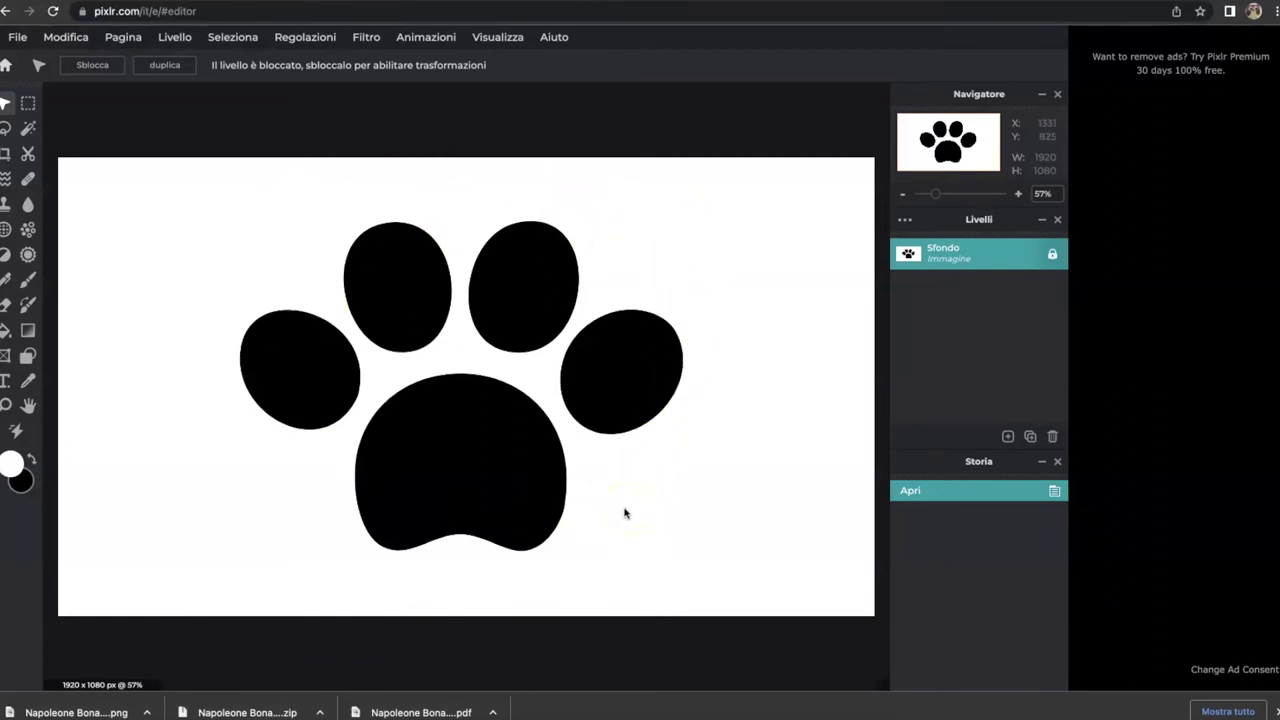
Cut out the four toe pads and the main pad of the black paw with the cutout tool's magic wand
left_click(28, 157)
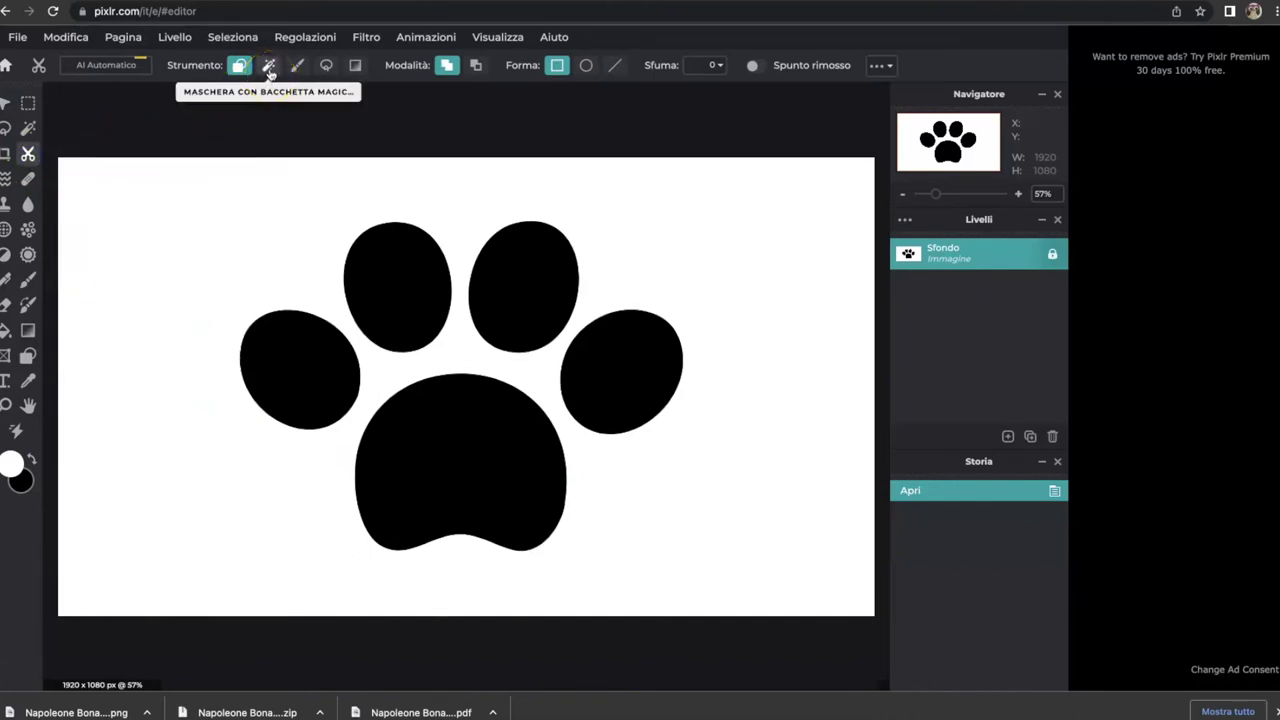
left_click(269, 68)
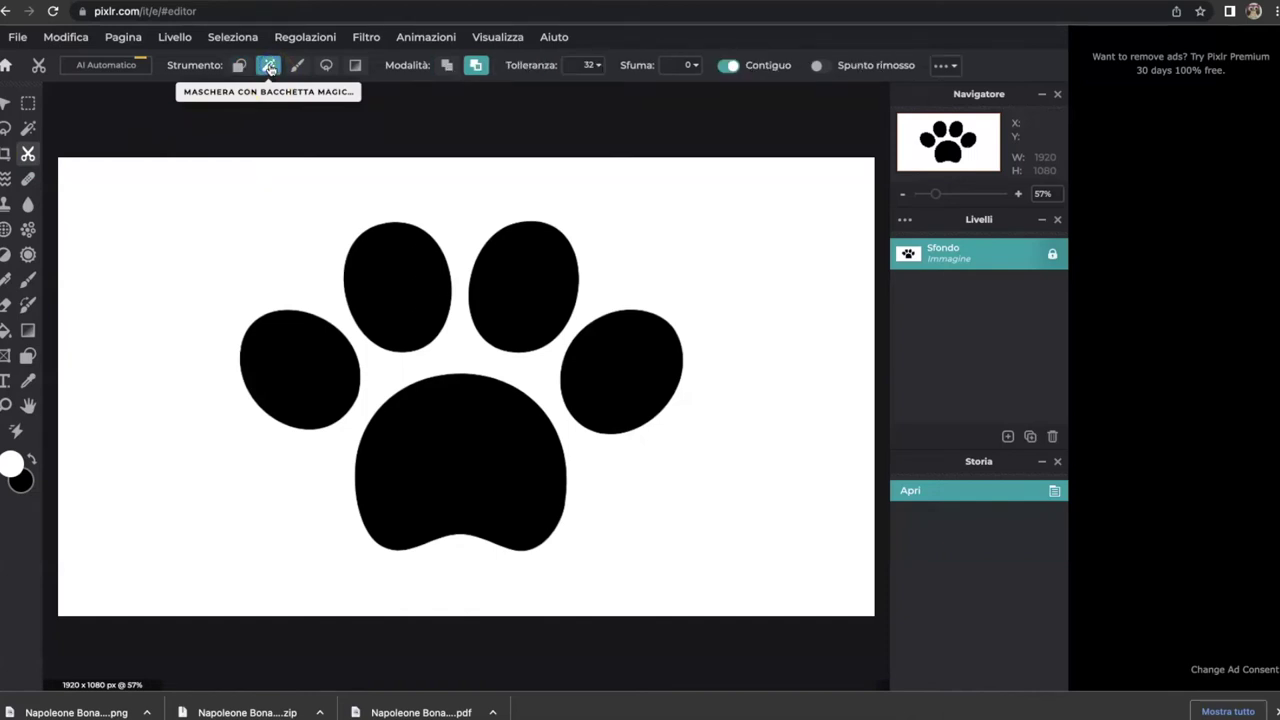
left_click(302, 365)
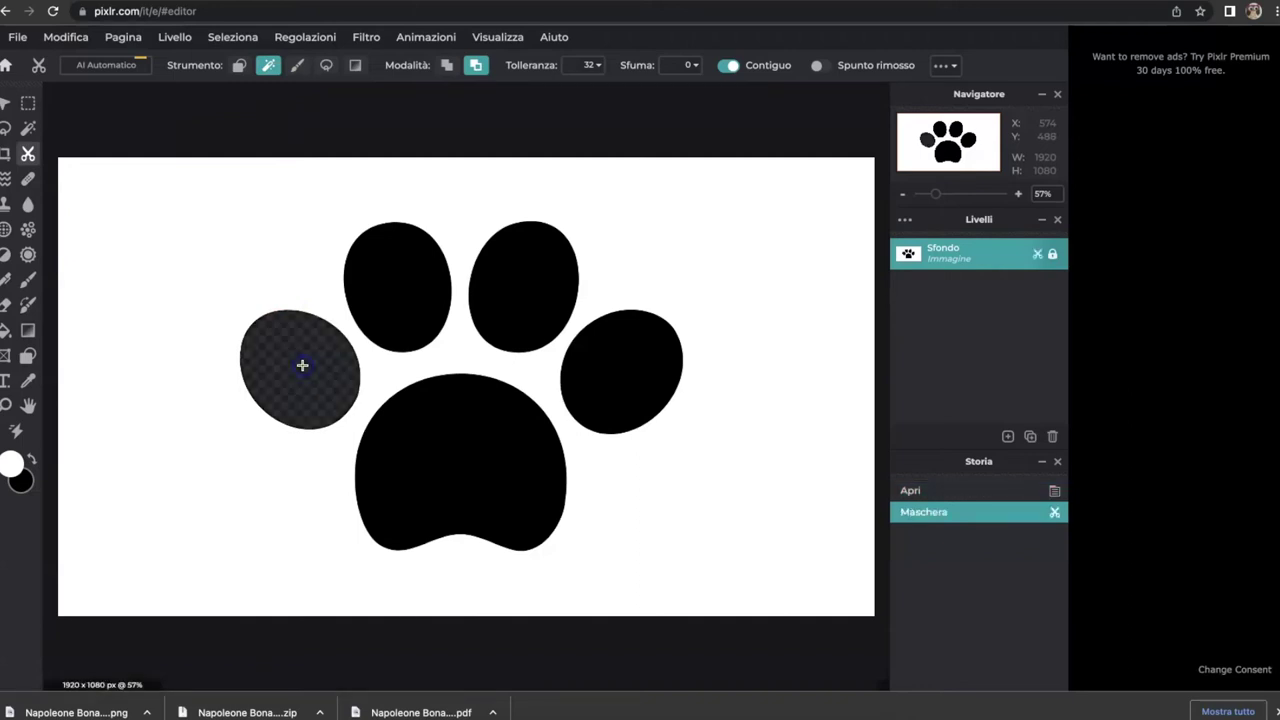
left_click(400, 290)
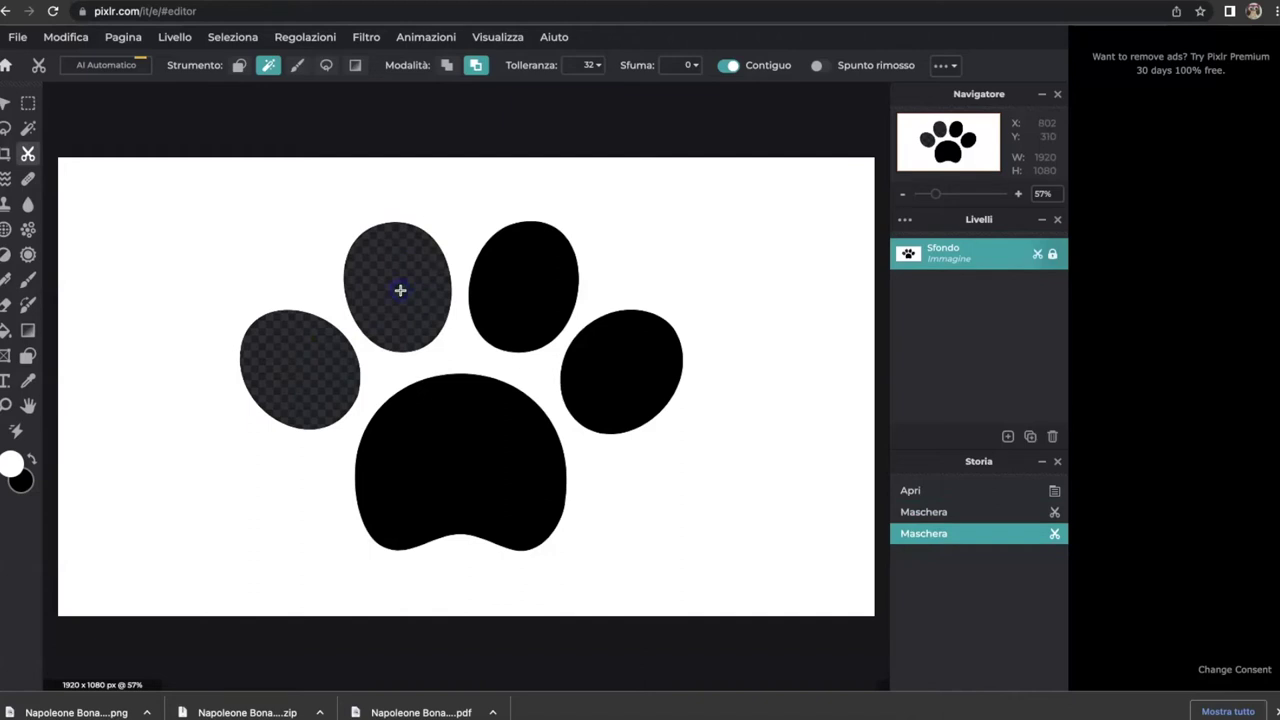
left_click(531, 295)
left_click(607, 372)
left_click(466, 448)
mouse_move(291, 377)
left_mouse_down()
mouse_move(266, 349)
mouse_move(309, 343)
mouse_move(304, 395)
left_mouse_up()
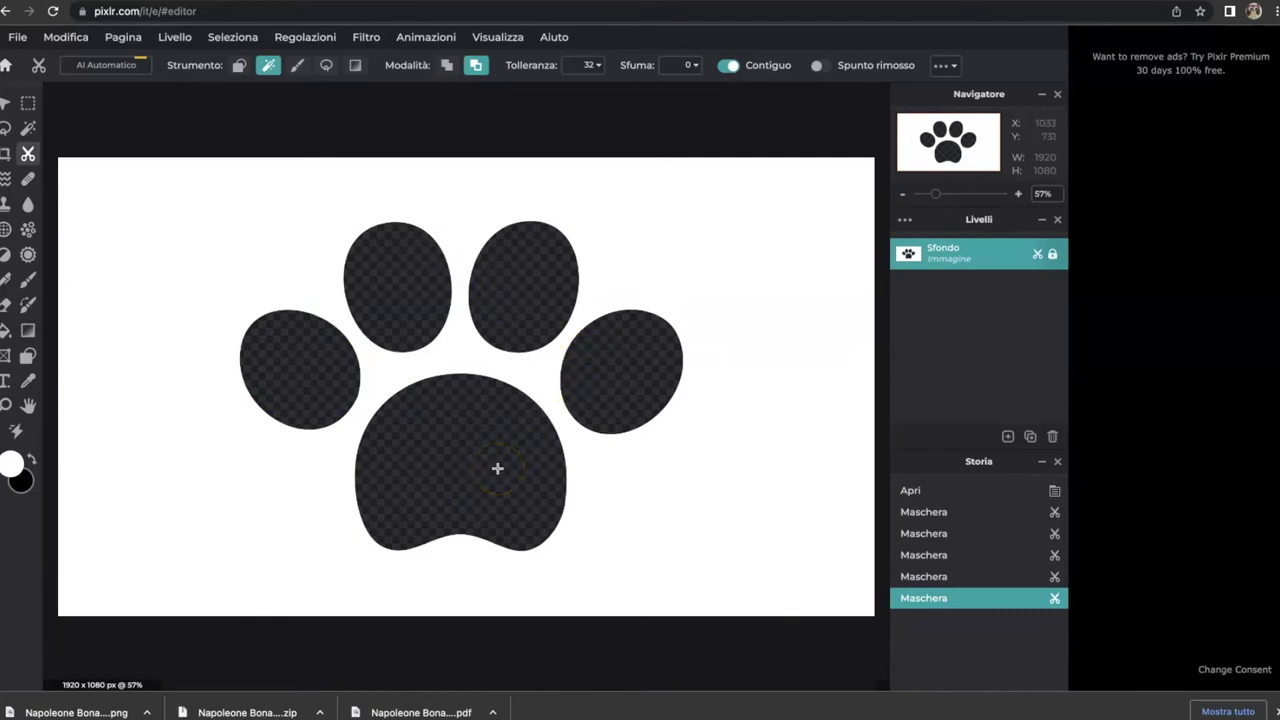
Save the cut-out image as a transparent PNG named orma.png in the Scrivania folder and dismiss the sign-up prompt
key("ctrl+minus")
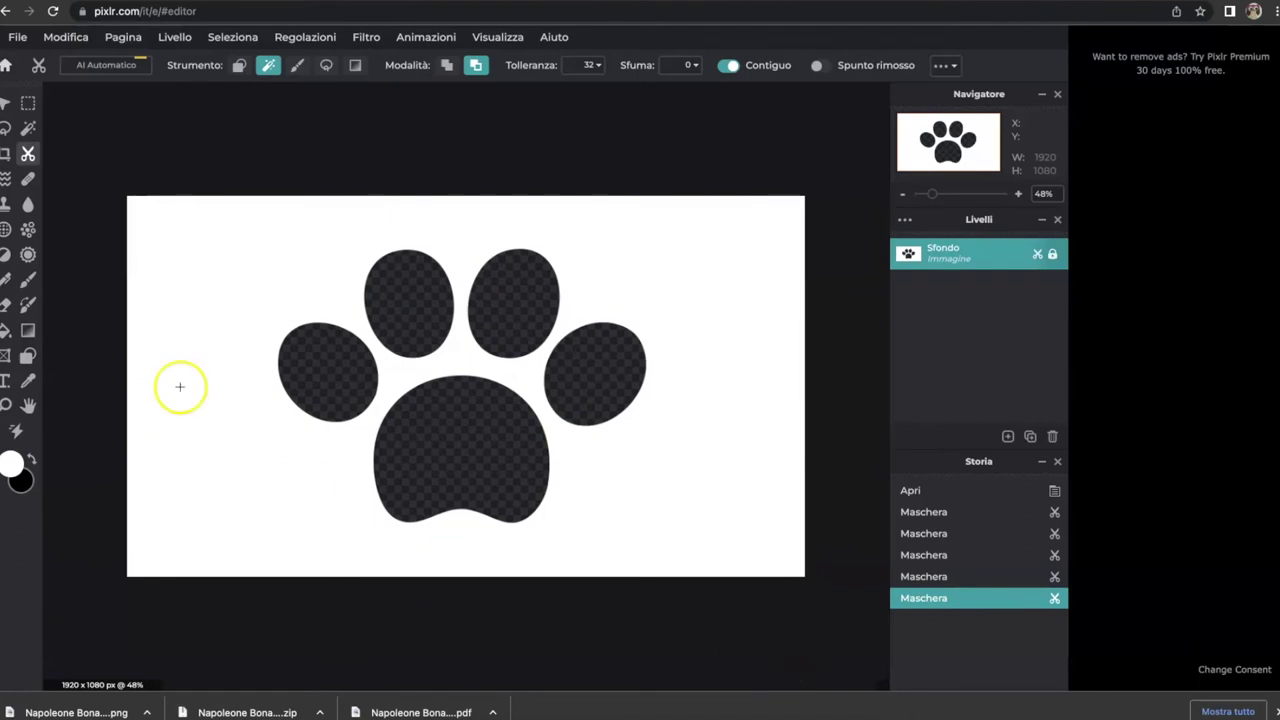
left_click(14, 42)
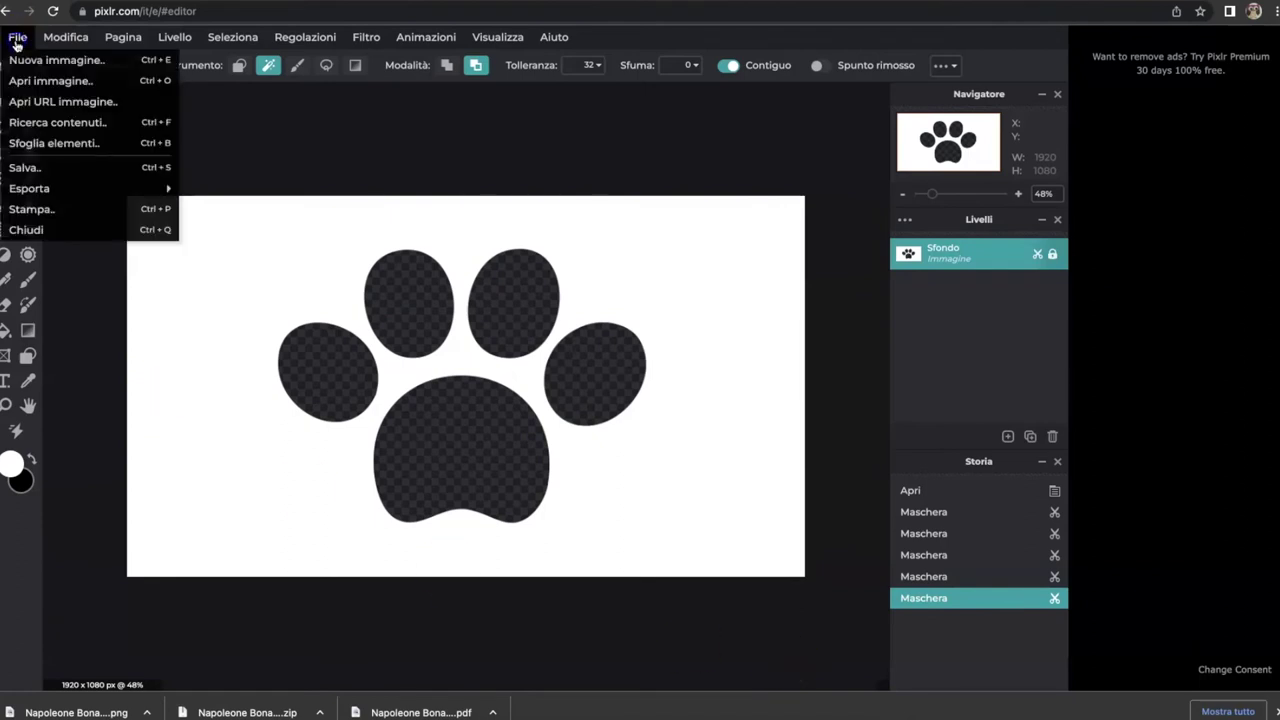
left_click(19, 170)
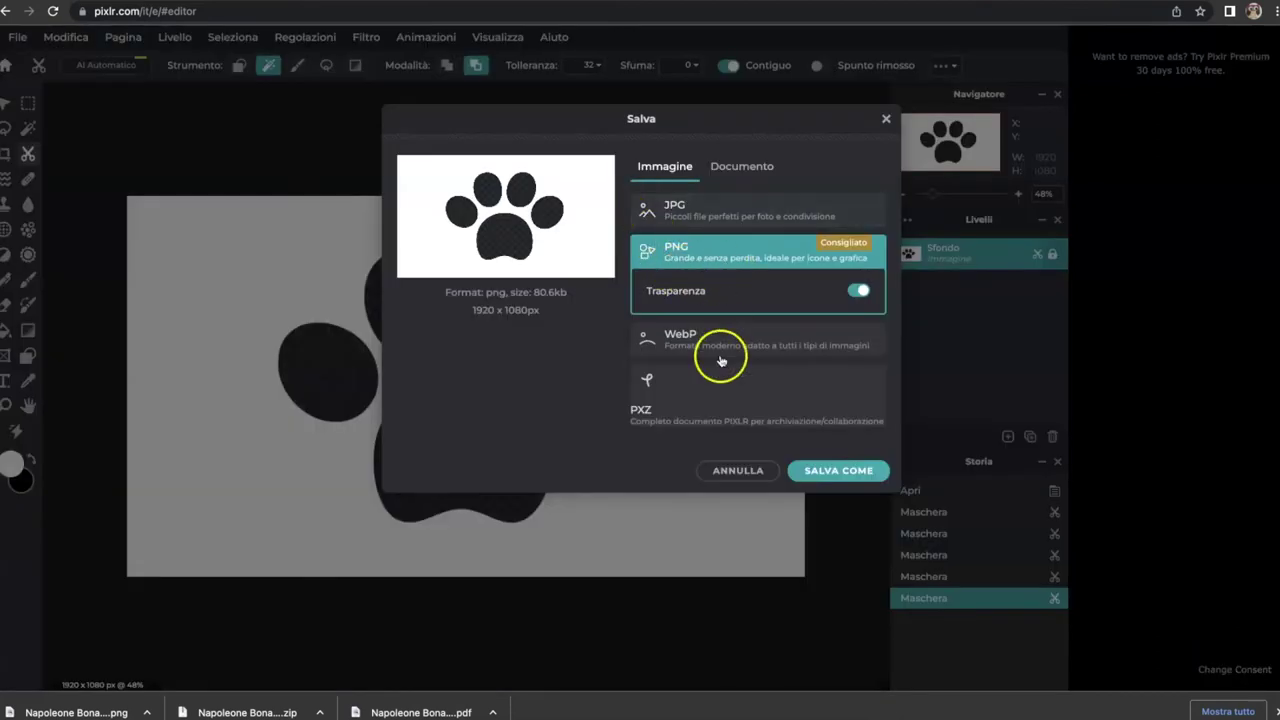
left_click(835, 472)
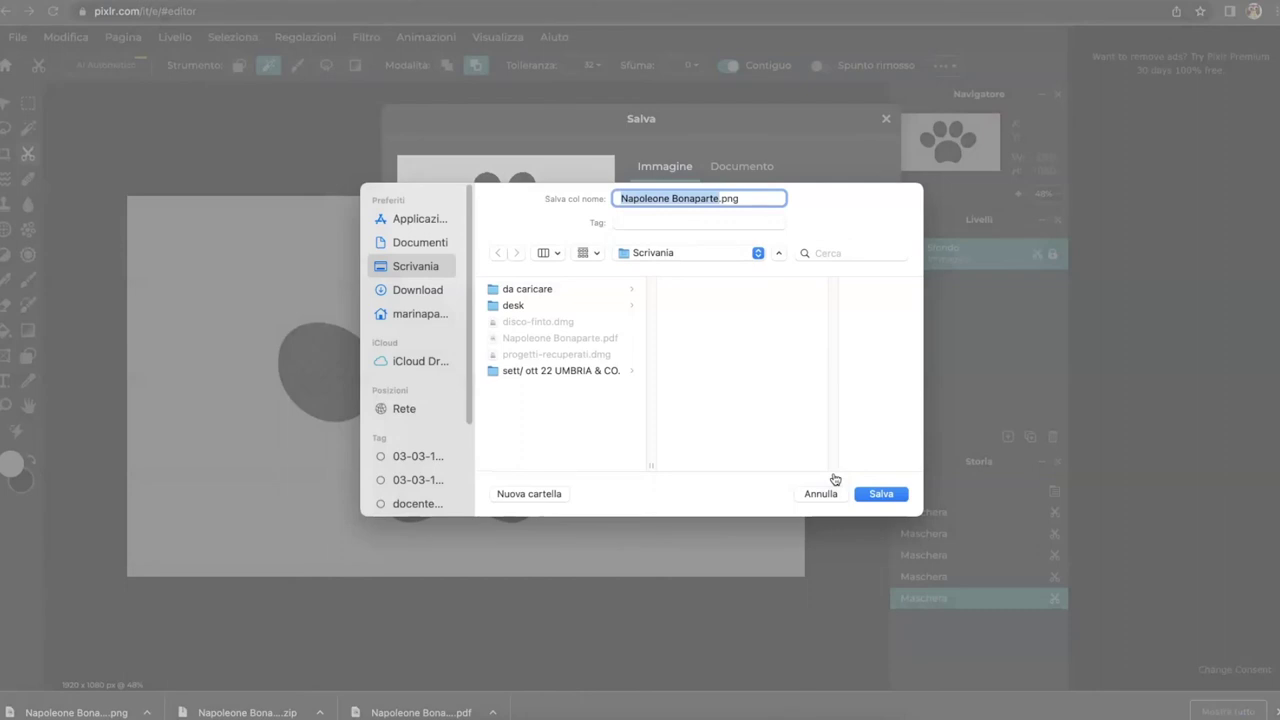
type("d")
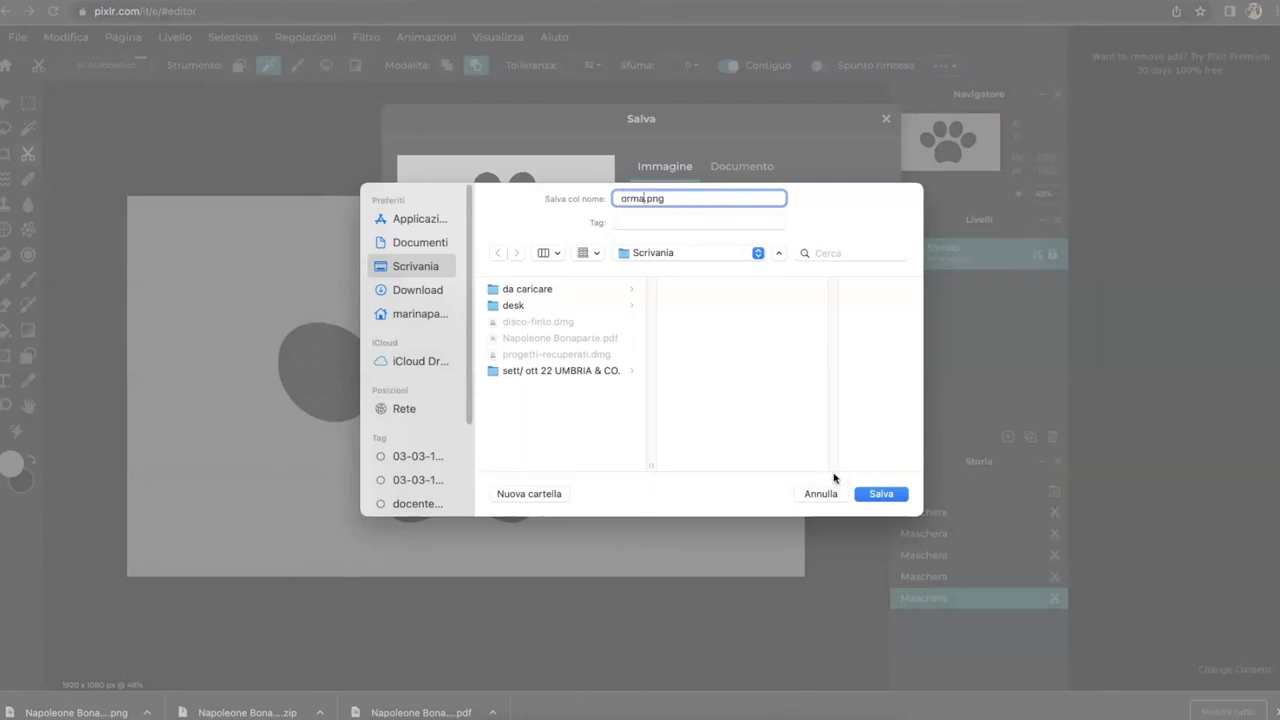
key("Return")
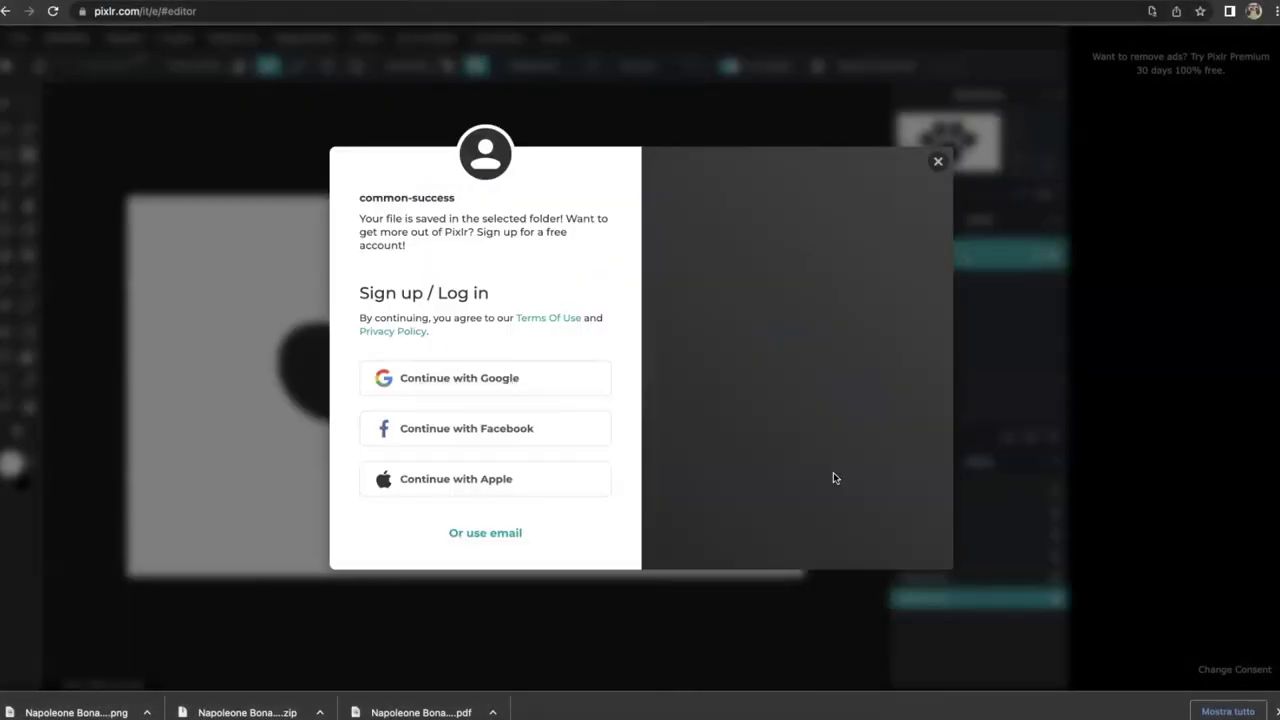
left_click(938, 161)
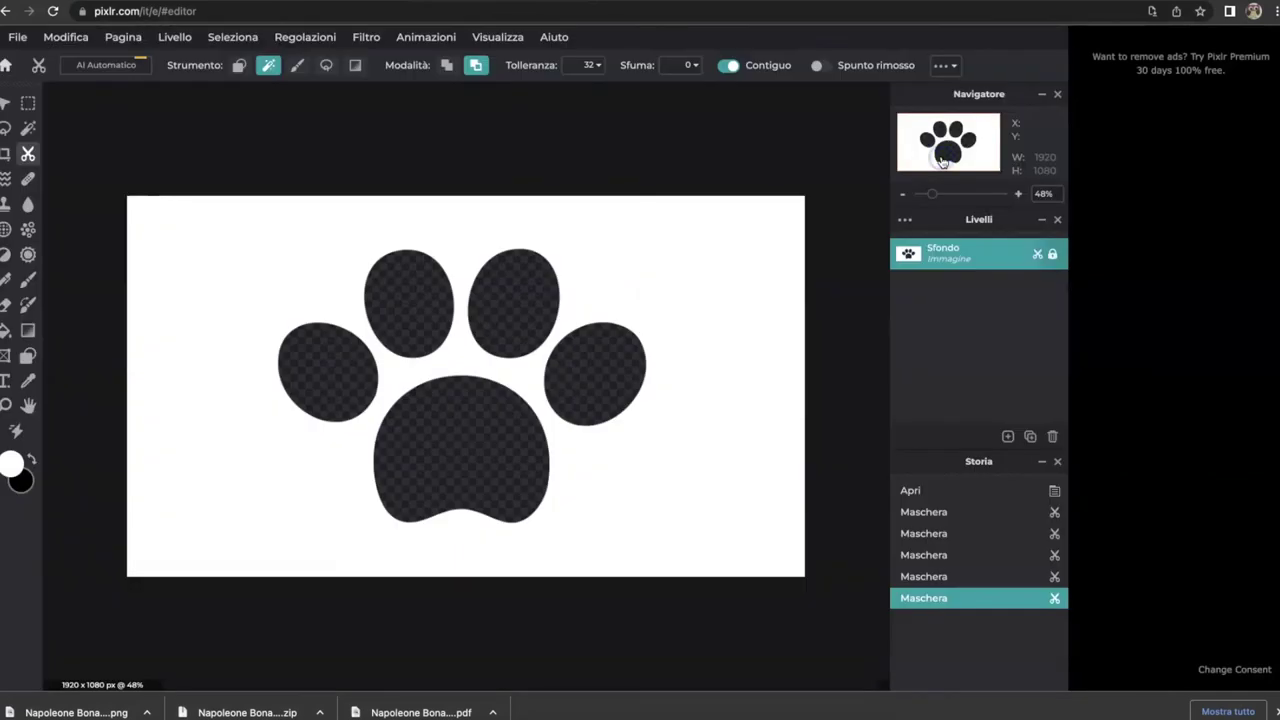
Switch back to the Canva design, dismiss the download popup and open the empty yellow page 6
key("ctrl+Tab")
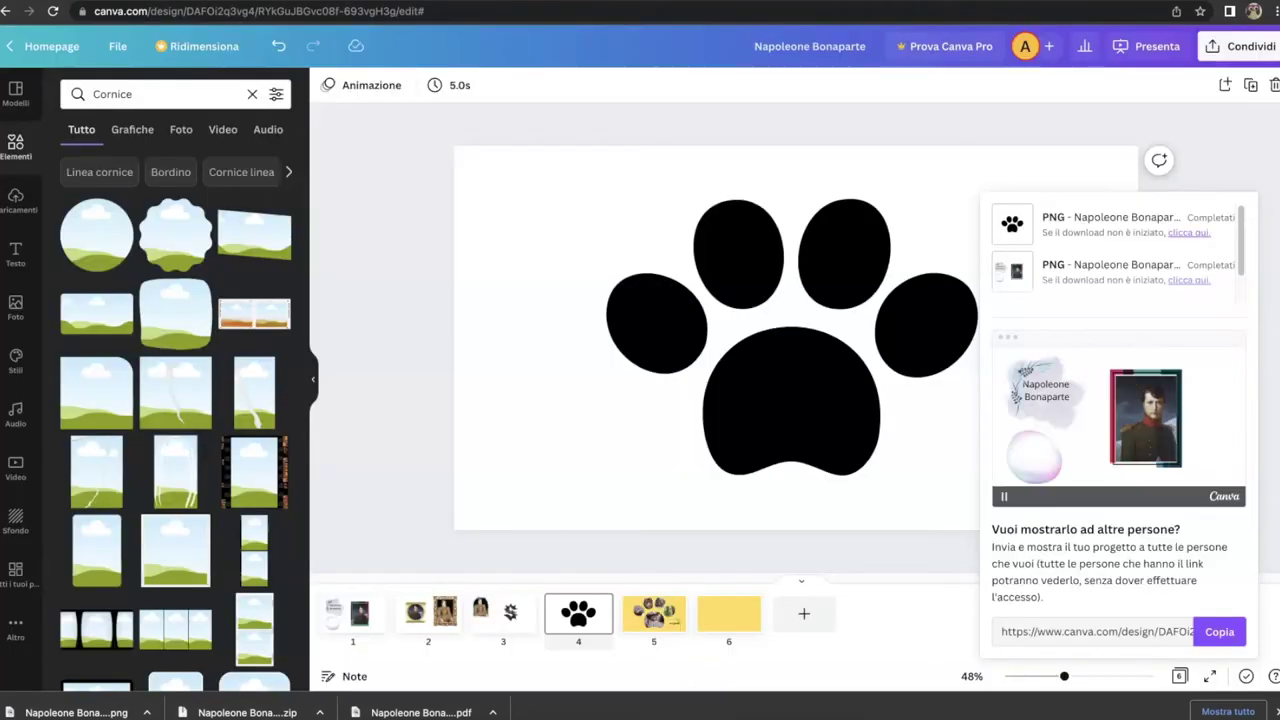
left_click(1237, 130)
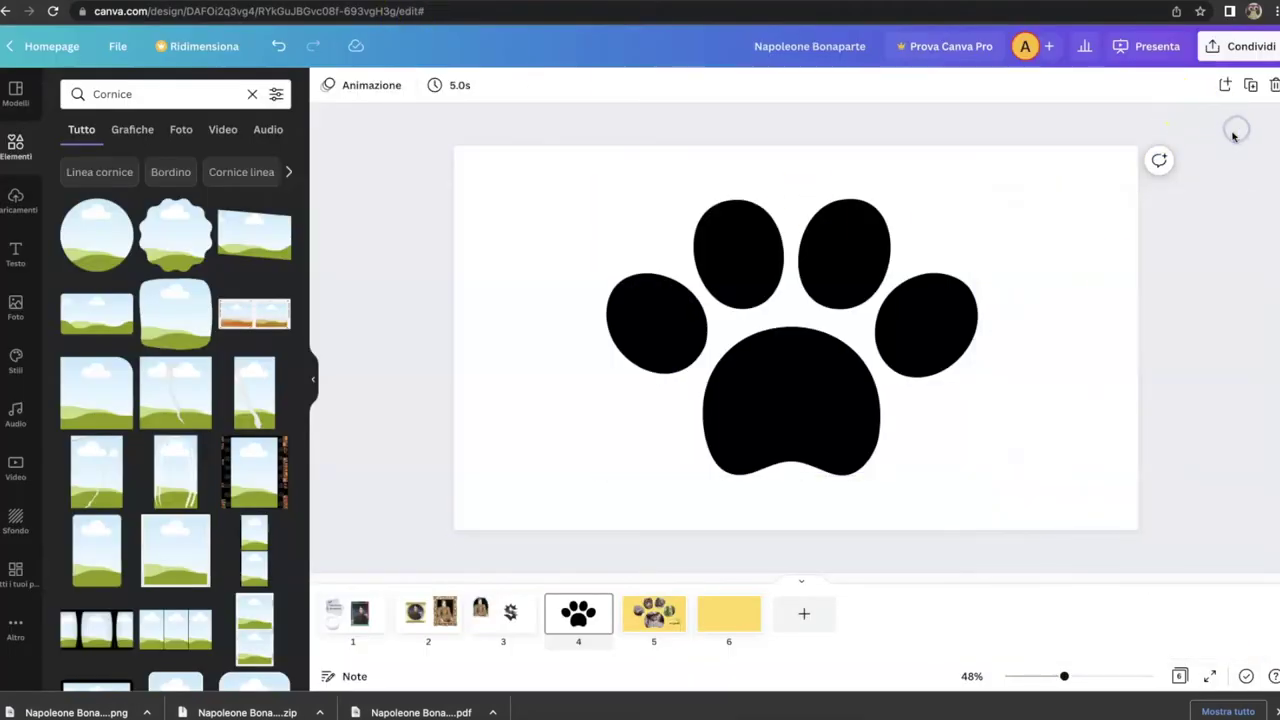
left_click(724, 617)
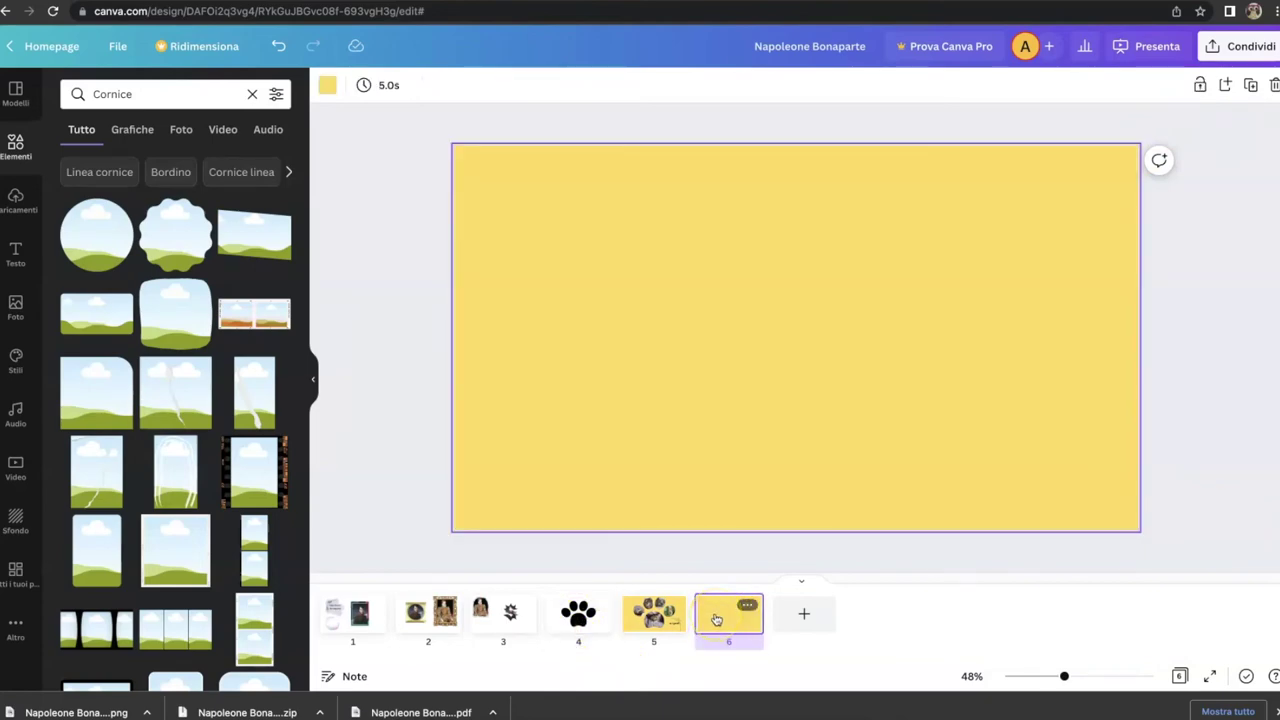
Upload orma.png from the Scrivania folder to the image uploads
left_click(15, 197)
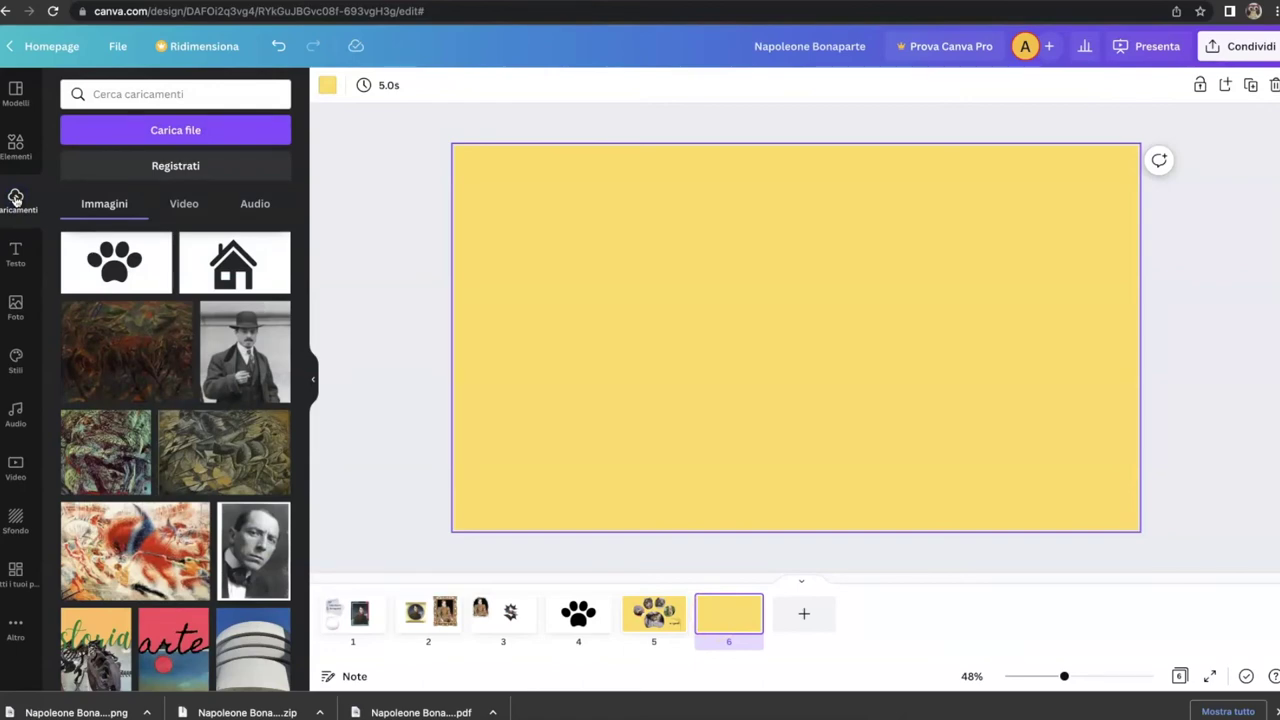
left_click(167, 131)
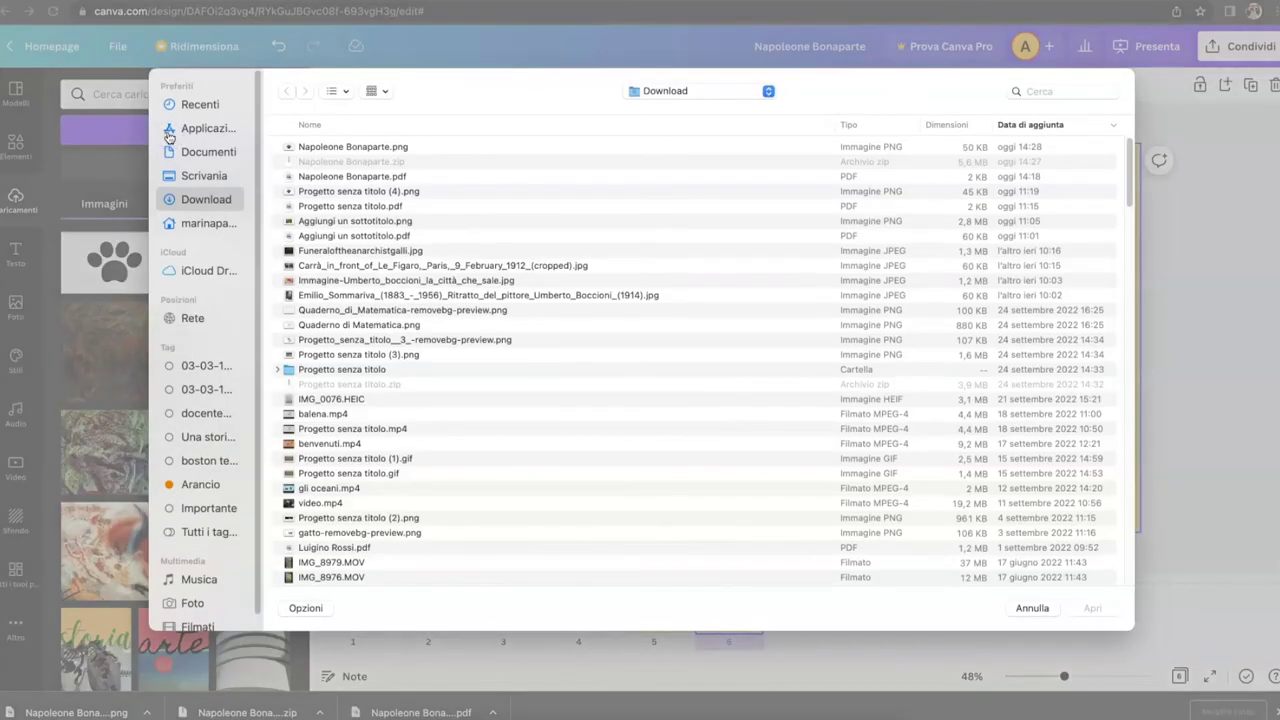
left_click(205, 175)
left_click(322, 150)
left_click(1091, 608)
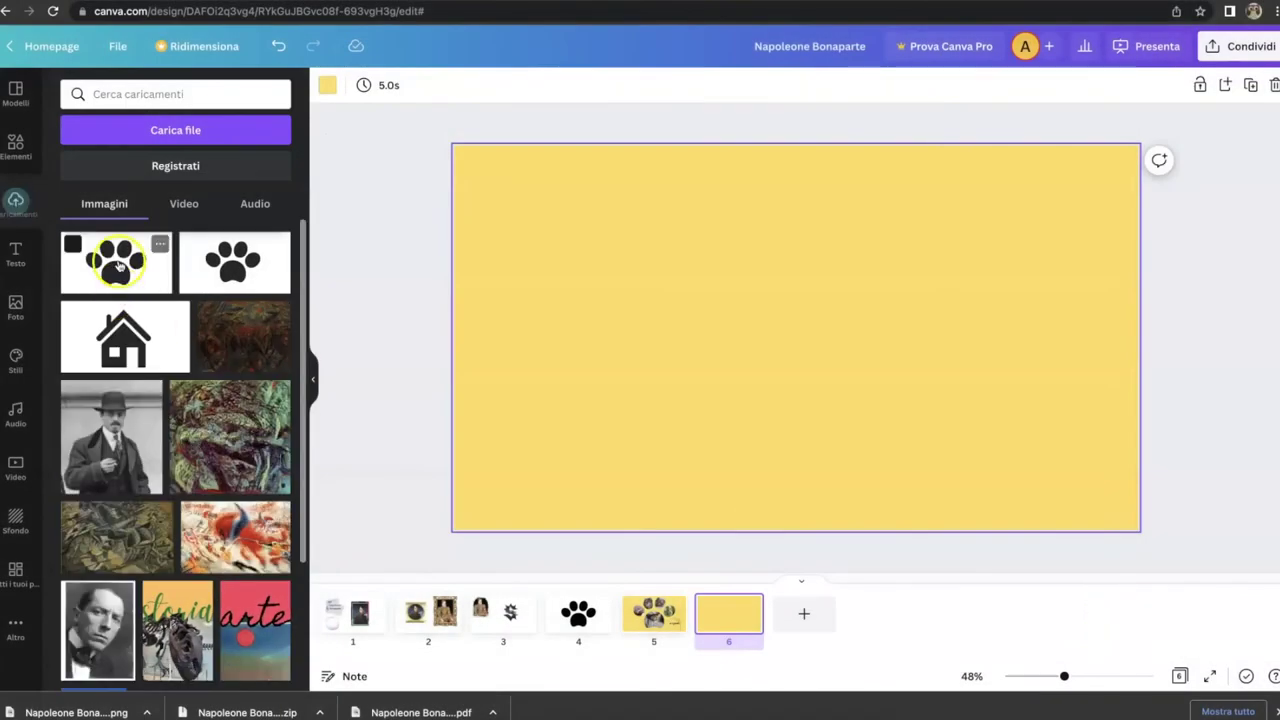
Place the uploaded paw cut-out on page 6 and enlarge it until only a thin yellow border surrounds it
left_click(118, 265)
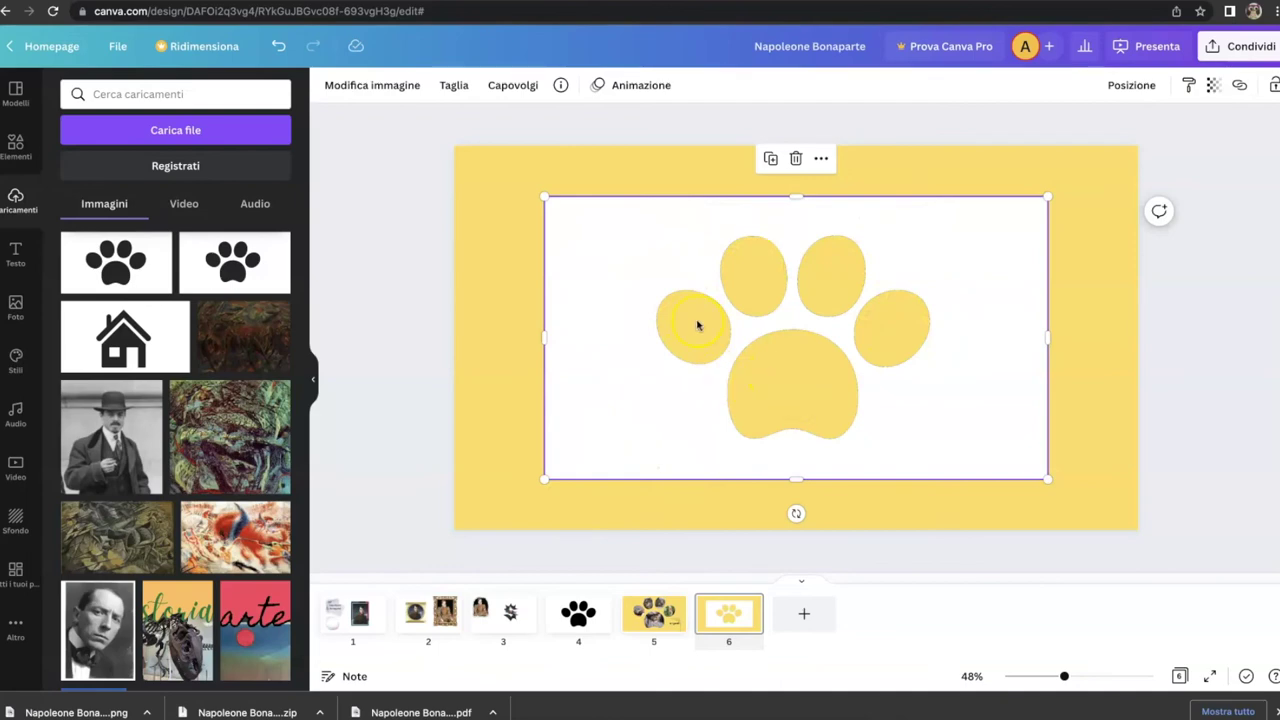
left_click_drag(543, 197, 465, 160)
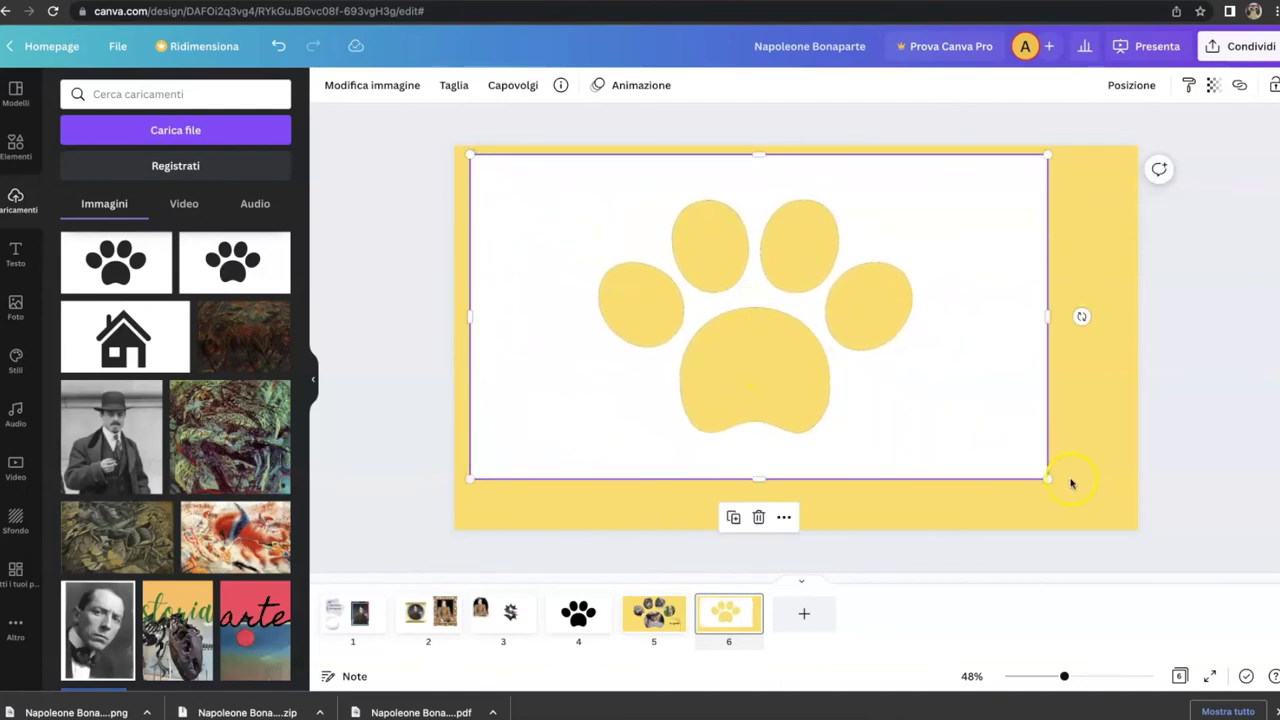
left_click_drag(1047, 481, 1128, 528)
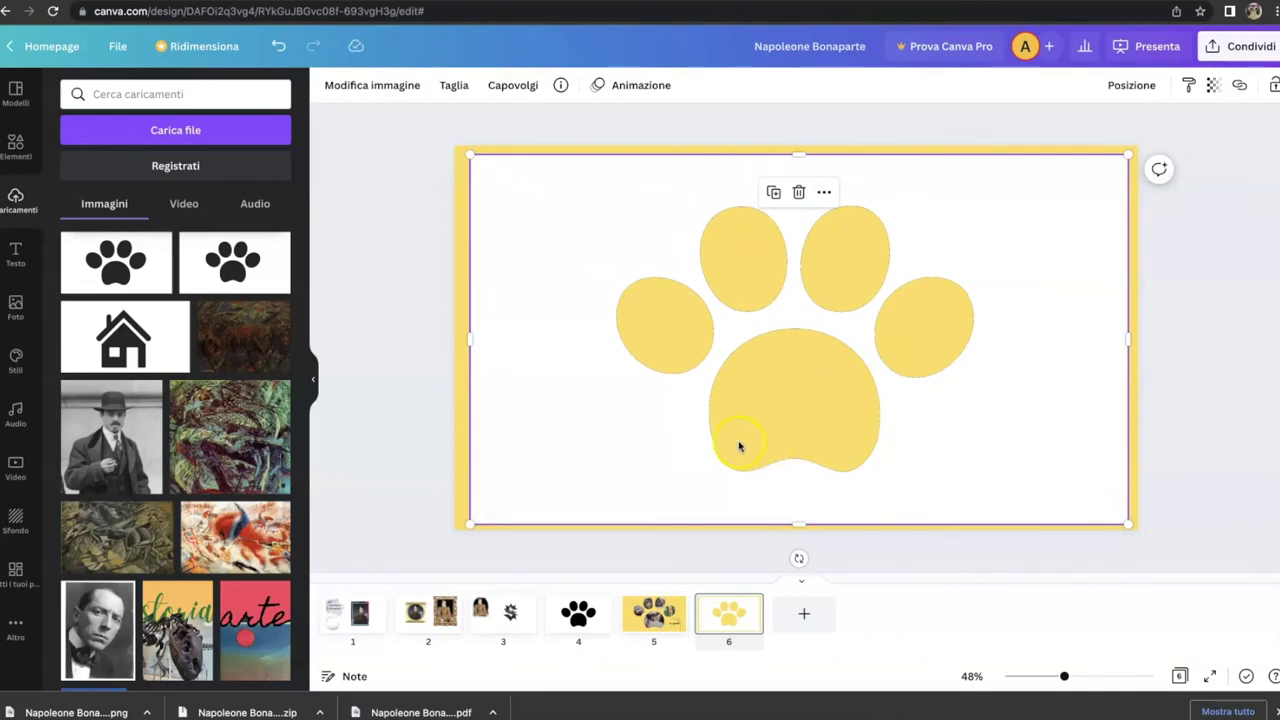
left_click(387, 317)
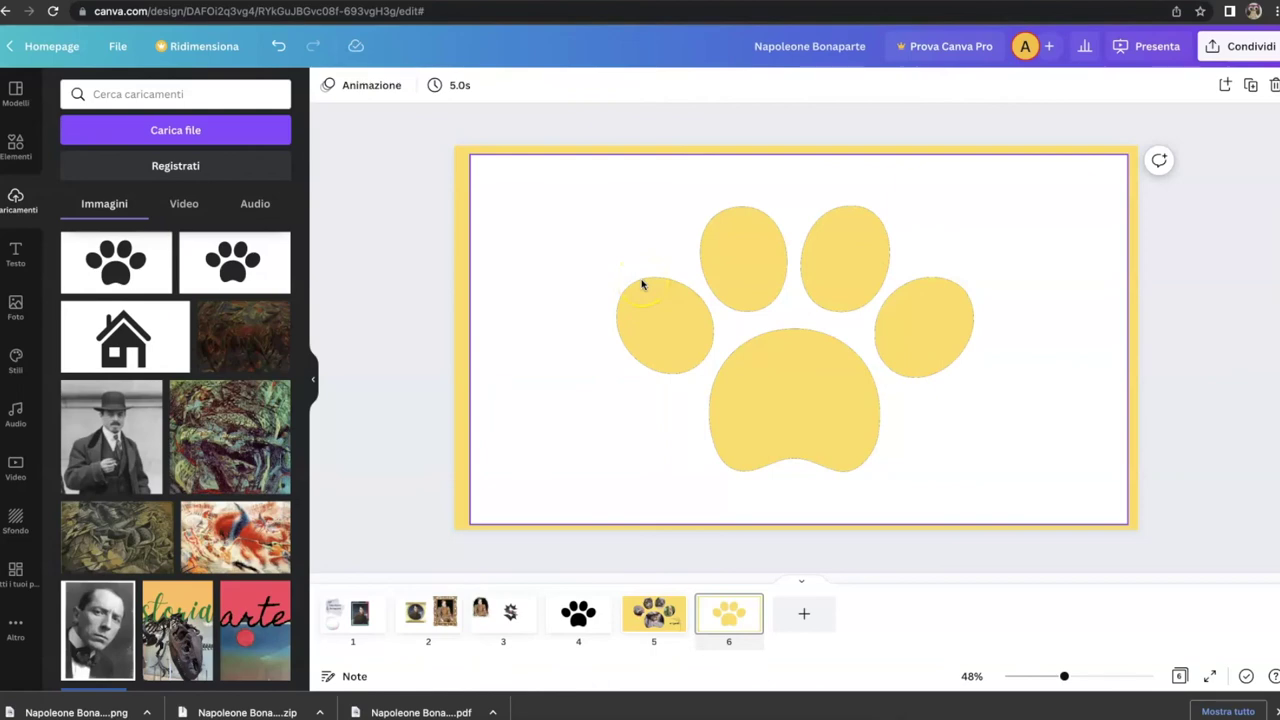
Add the recently used video of the cat in a tree to page 6 and send it behind the paw cut-out
left_click(16, 464)
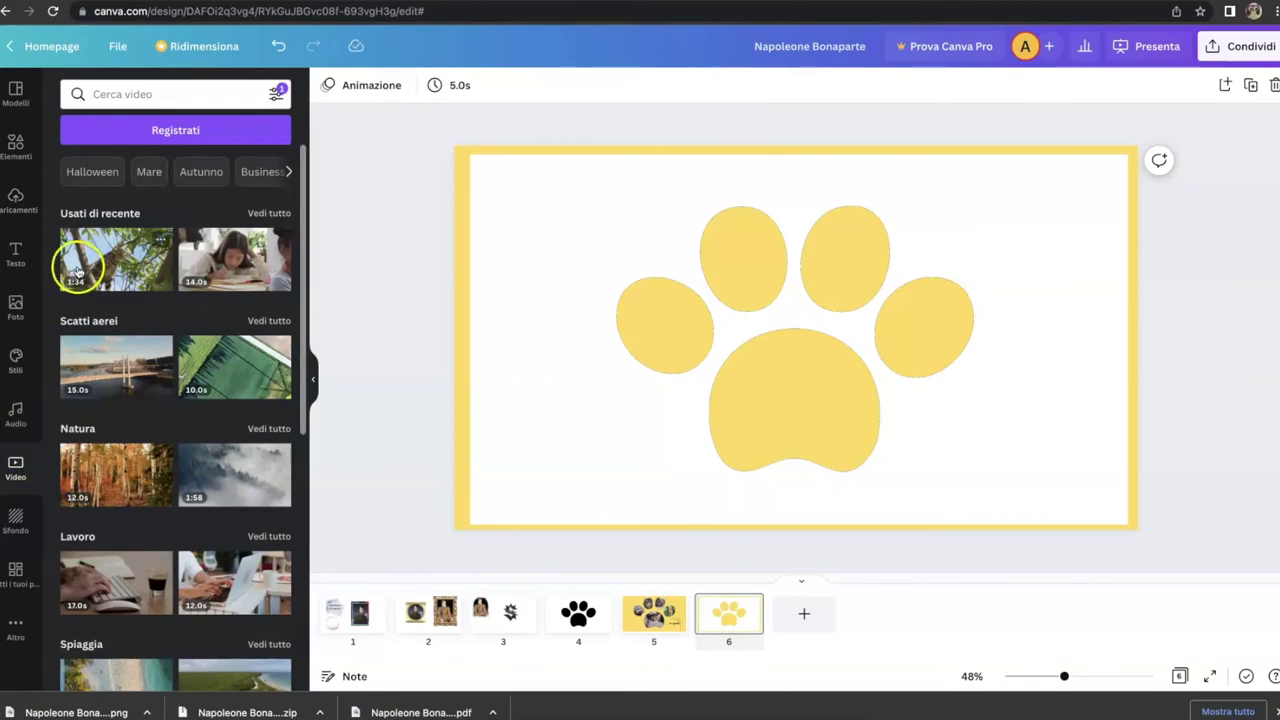
left_click(120, 262)
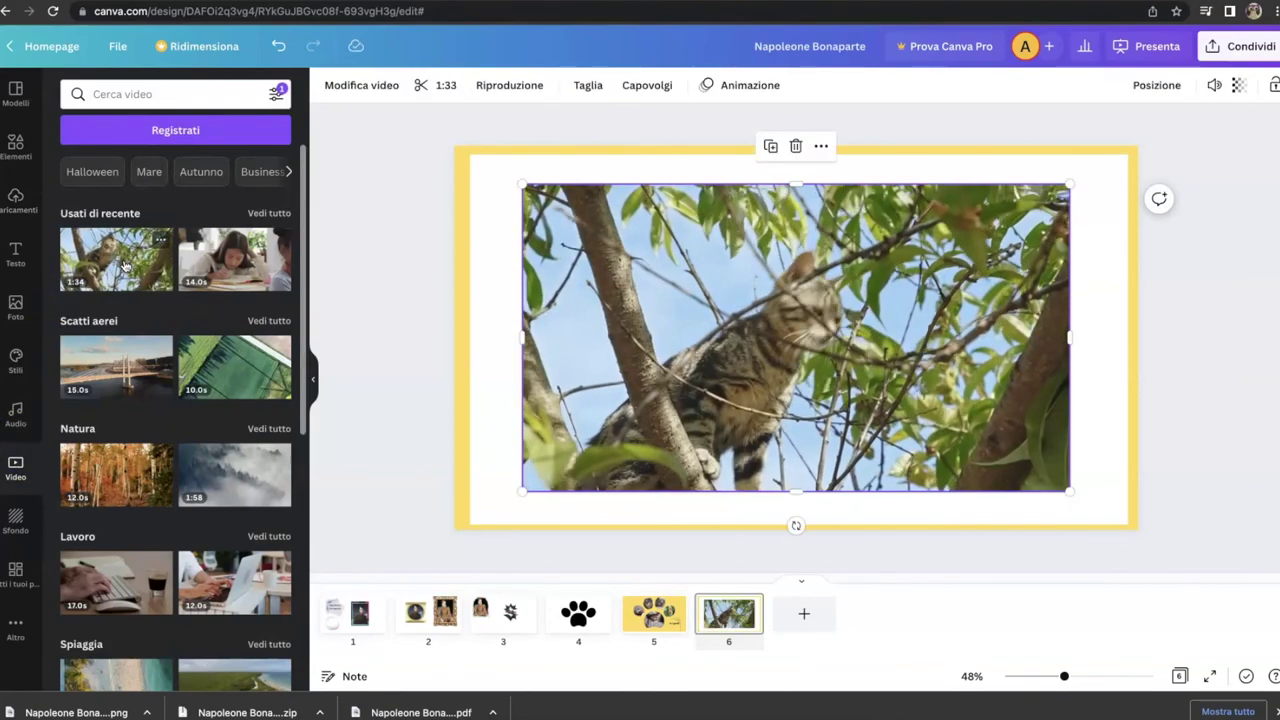
left_click(785, 270)
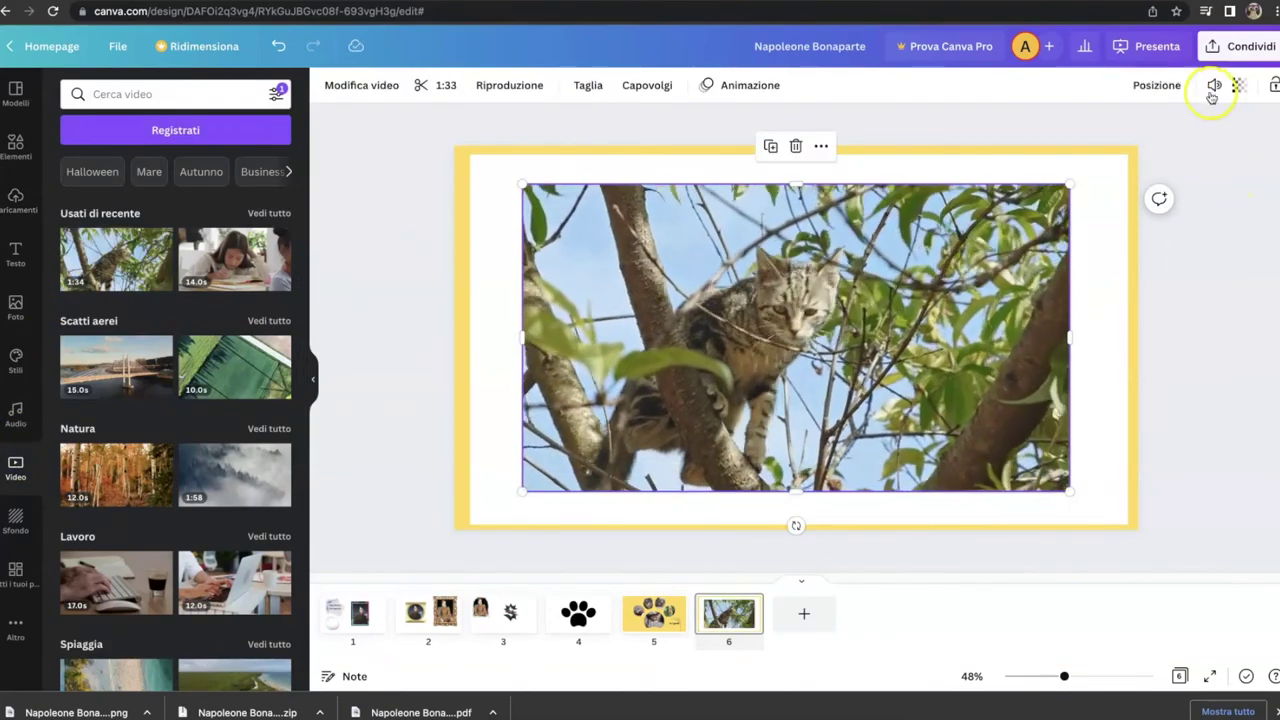
left_click(1160, 85)
left_click(1118, 131)
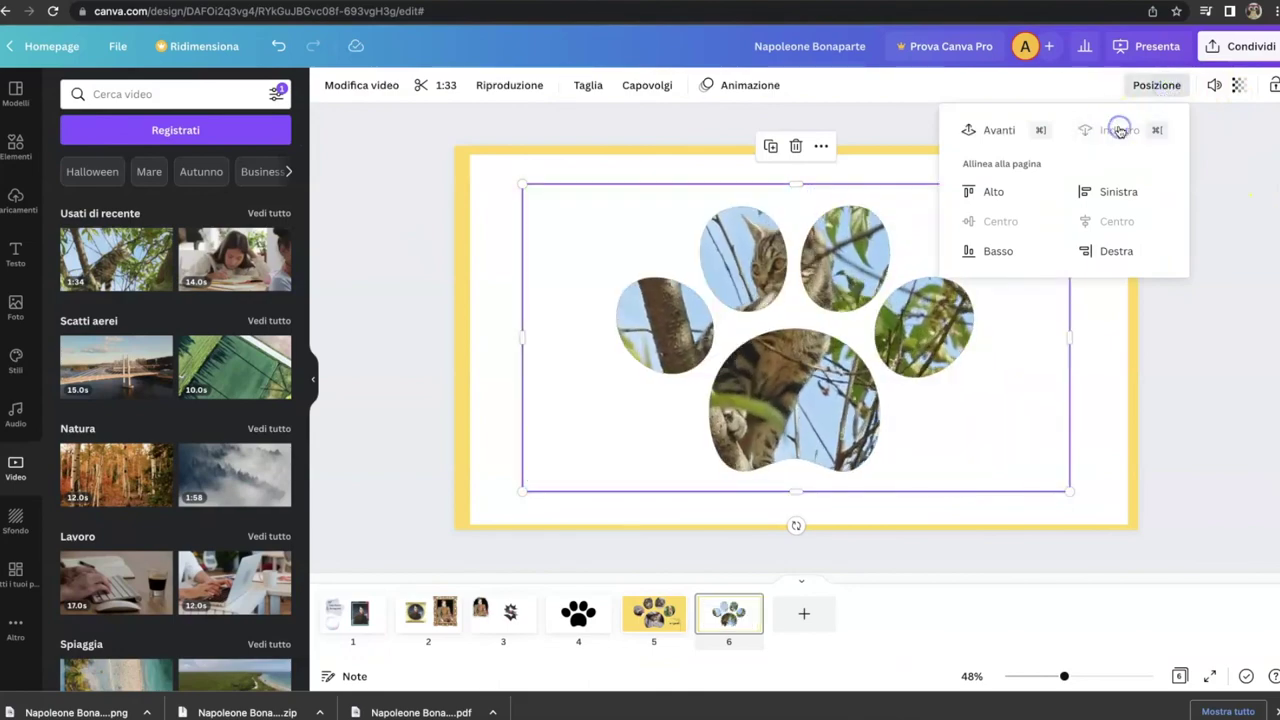
left_click(1212, 338)
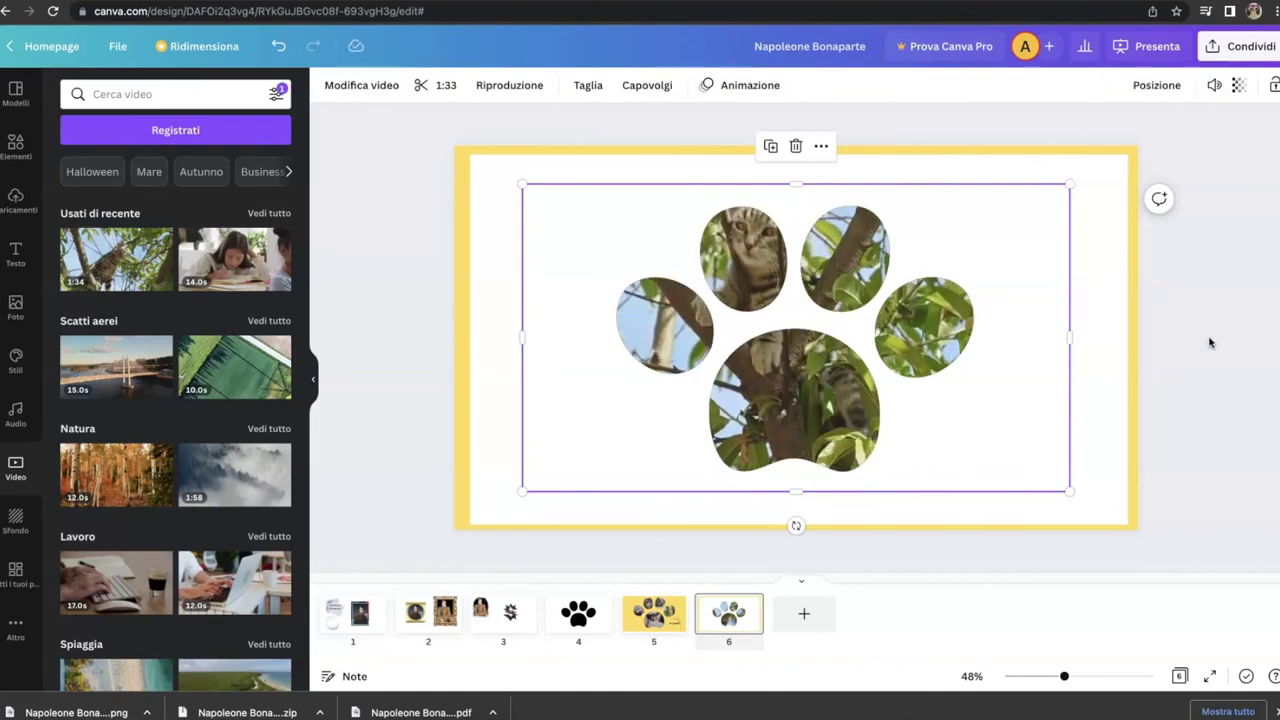
left_click(771, 257)
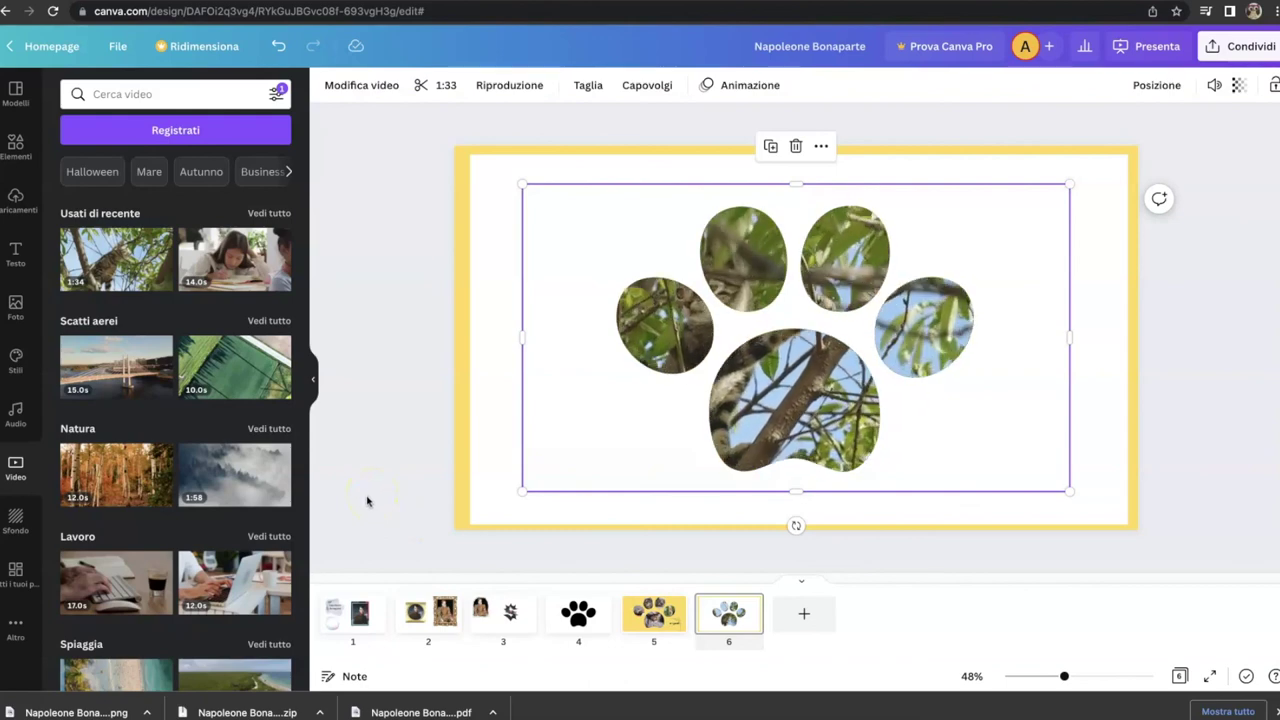
left_click(404, 490)
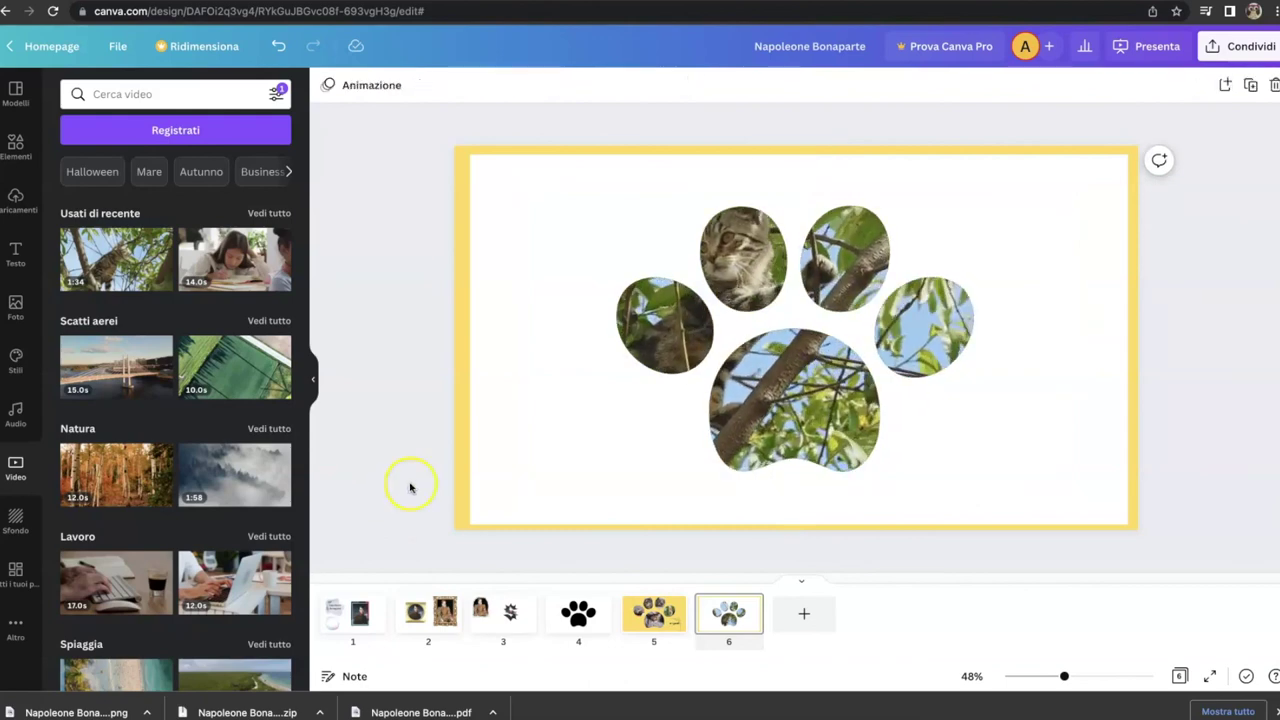
Compare the cat photo paw on page 5 with the video paw on page 6 and the black paw on page 4
left_click(660, 613)
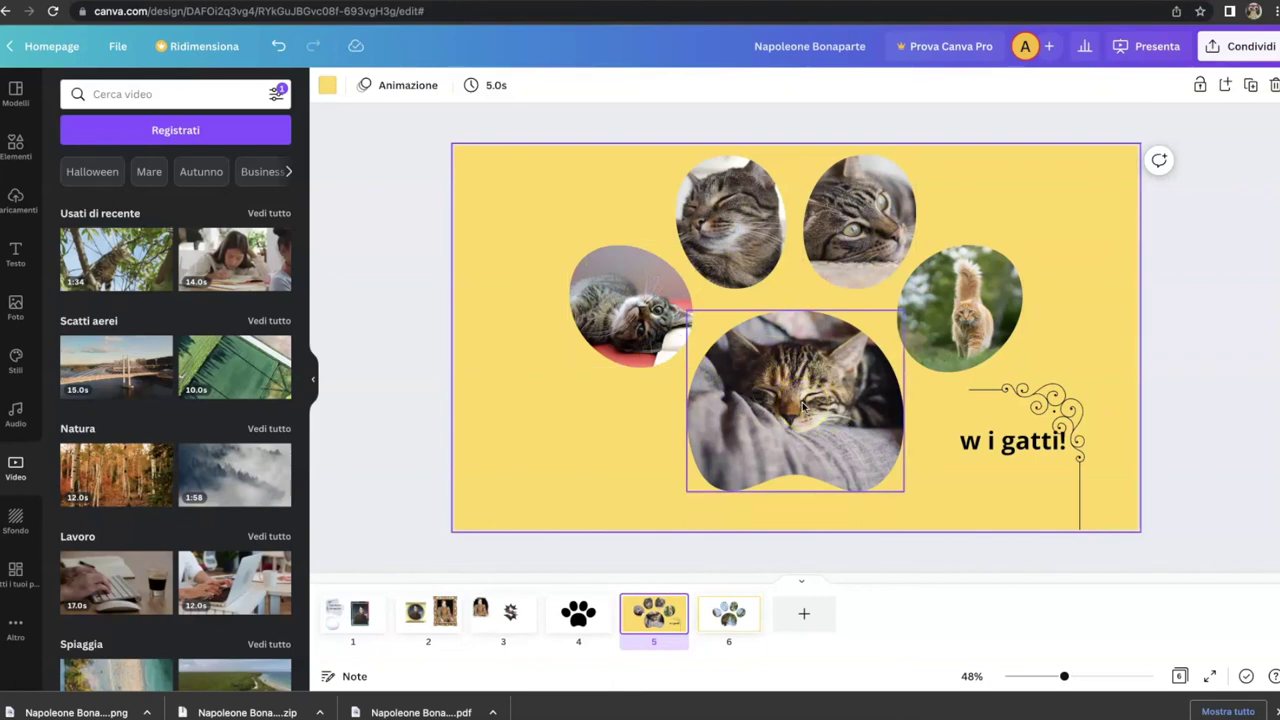
left_click(732, 610)
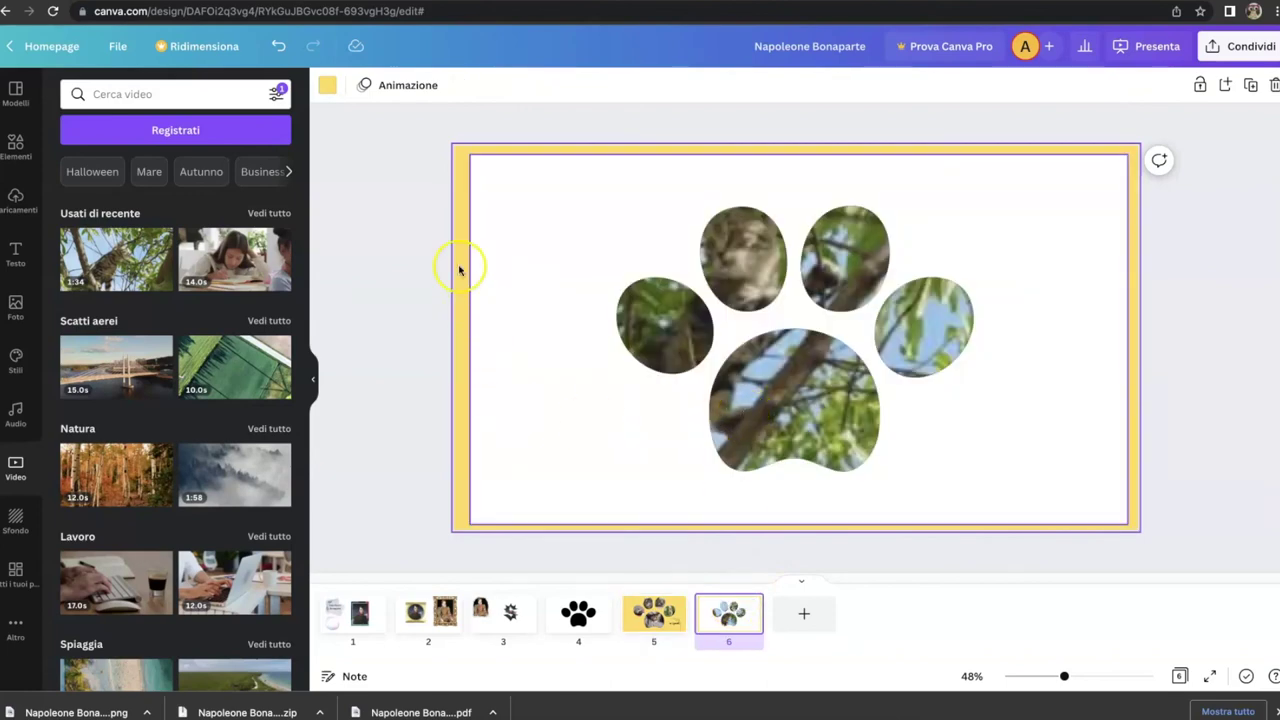
left_click(1070, 428)
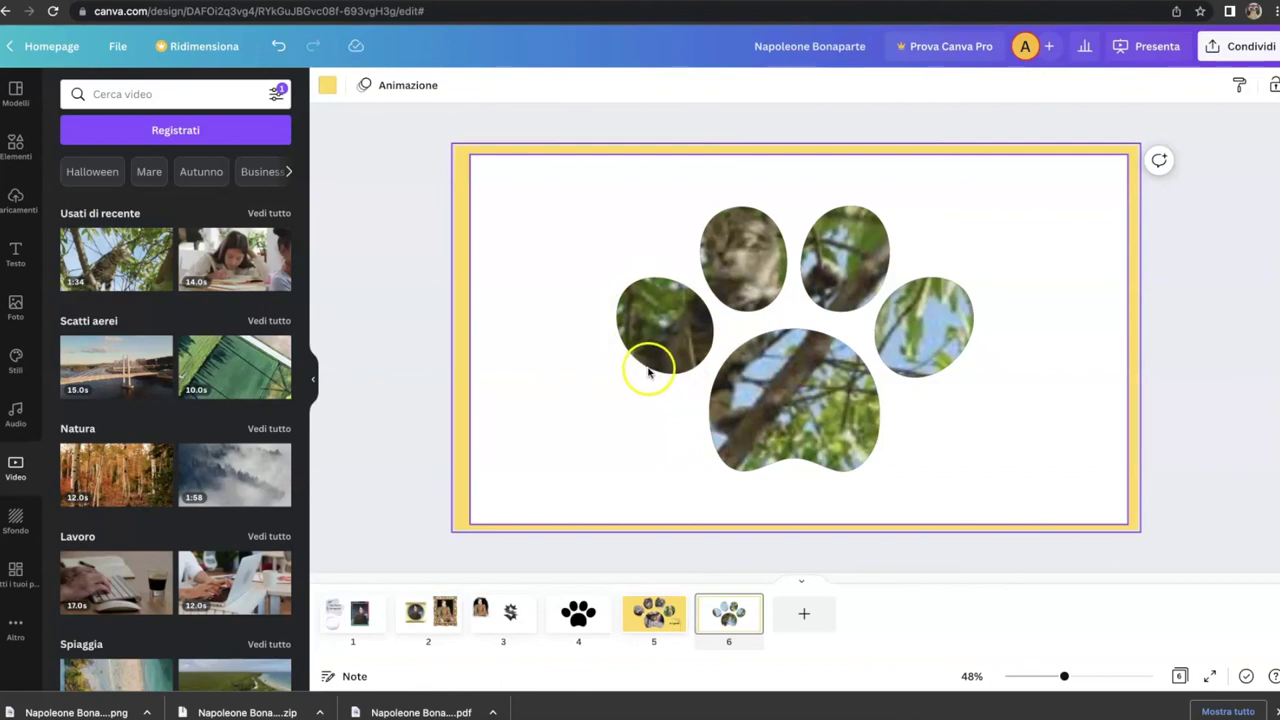
left_click(671, 622)
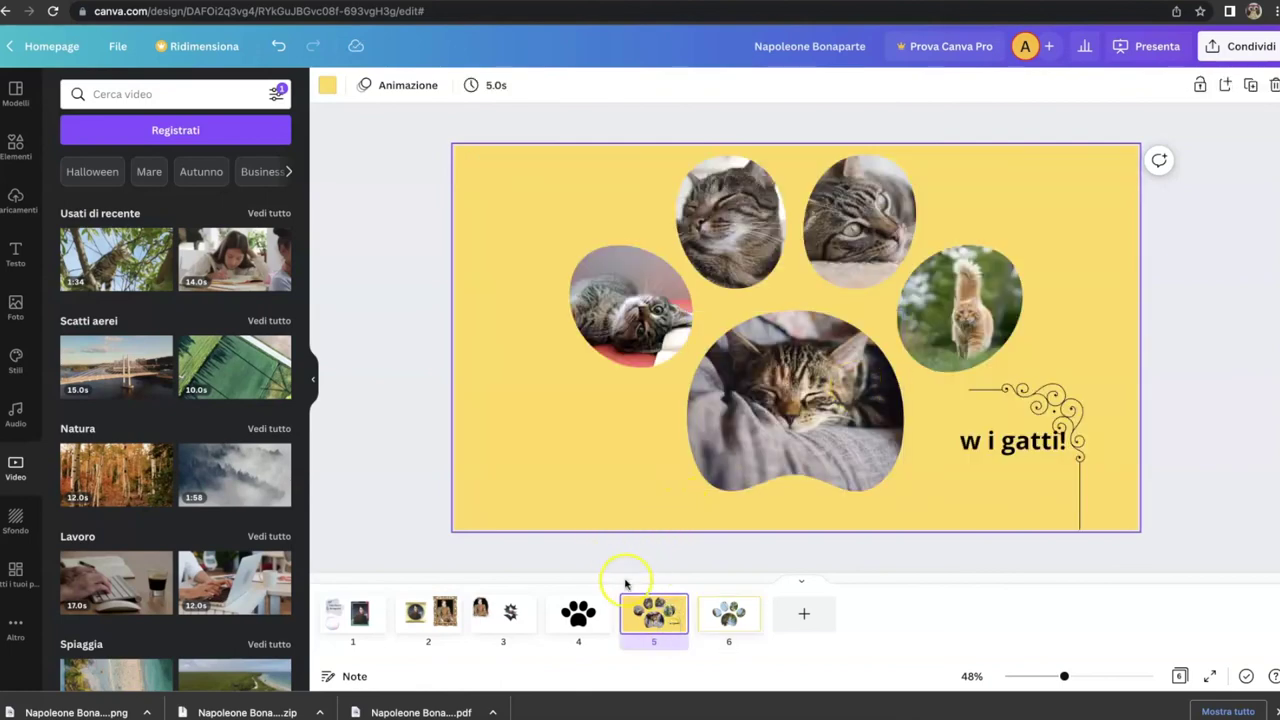
left_click(574, 615)
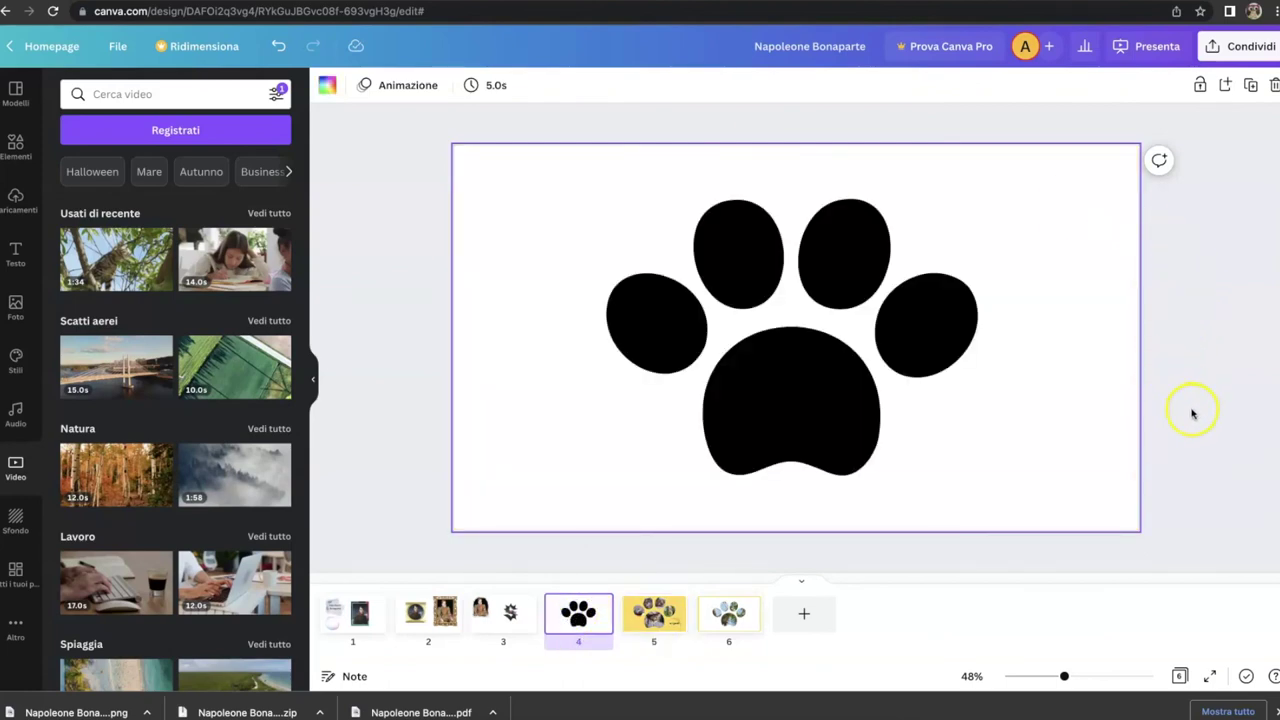
left_click(633, 610)
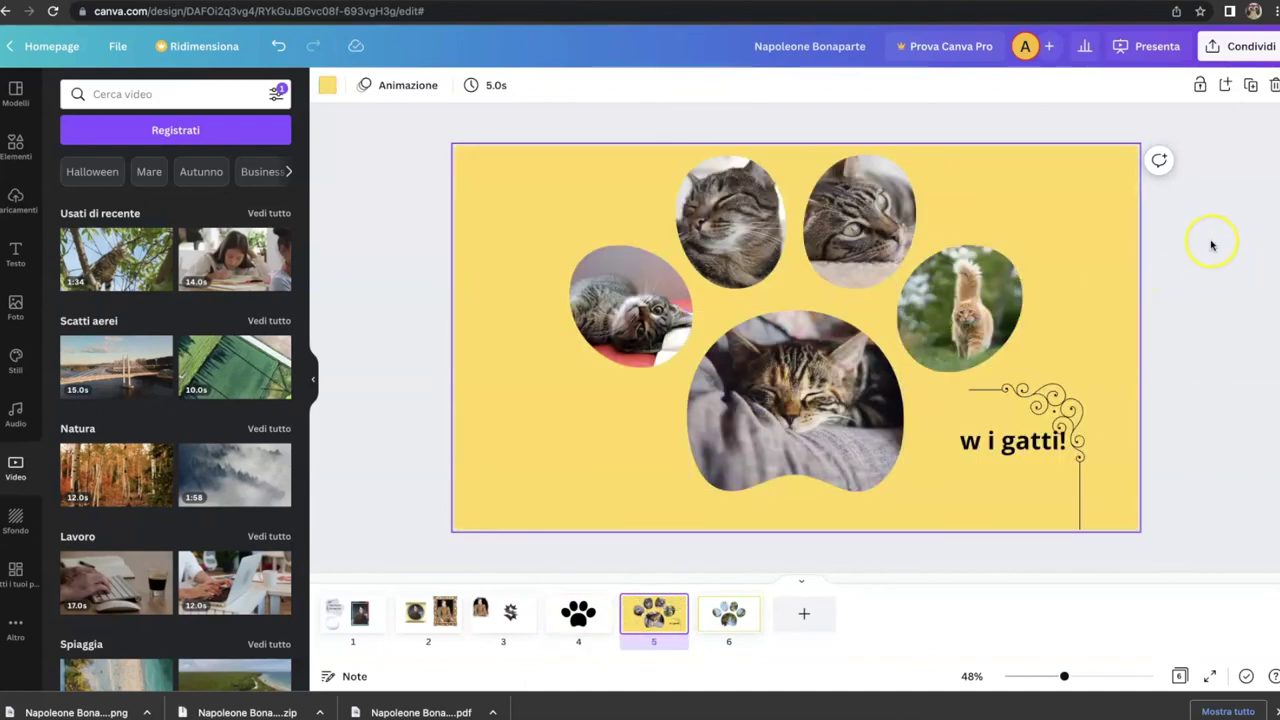